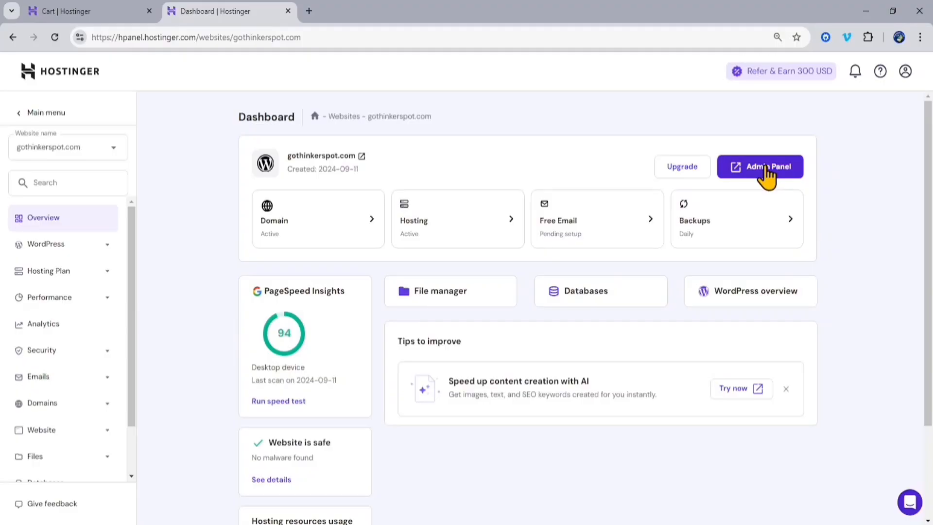
Open the WordPress admin panel of gothinkerspot.com and view the site's live front page.
{"action": "left_click", "coordinate": [767, 171]}
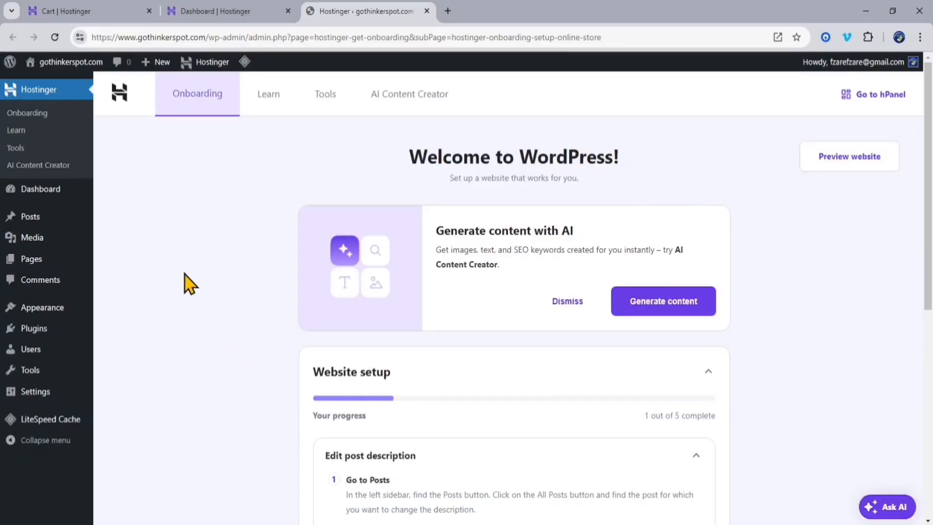
{"action": "mouse_move", "coordinate": [65, 63]}
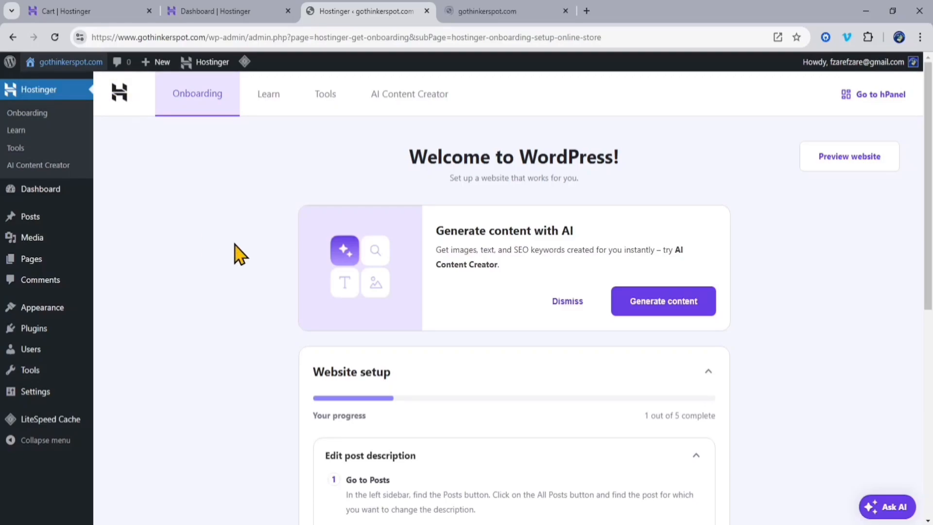
{"action": "left_click", "coordinate": [503, 15]}
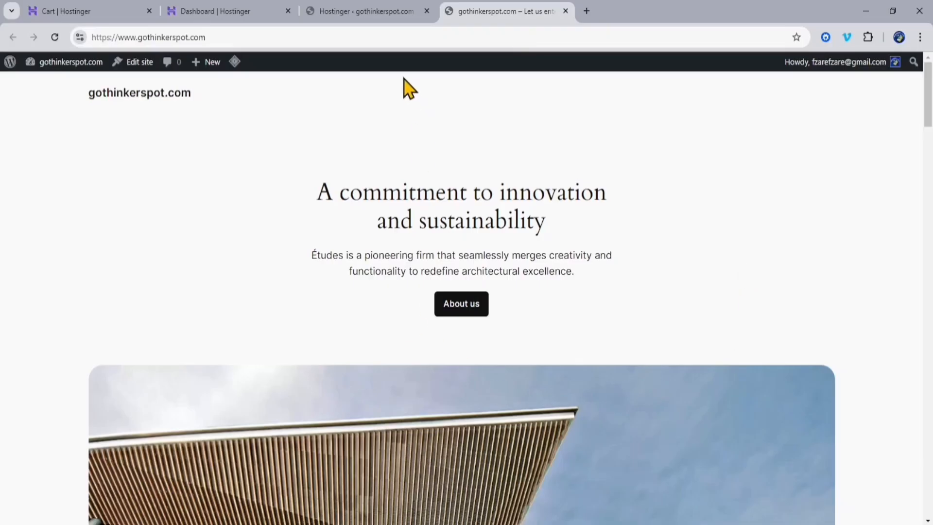
{"action": "left_click", "coordinate": [381, 14]}
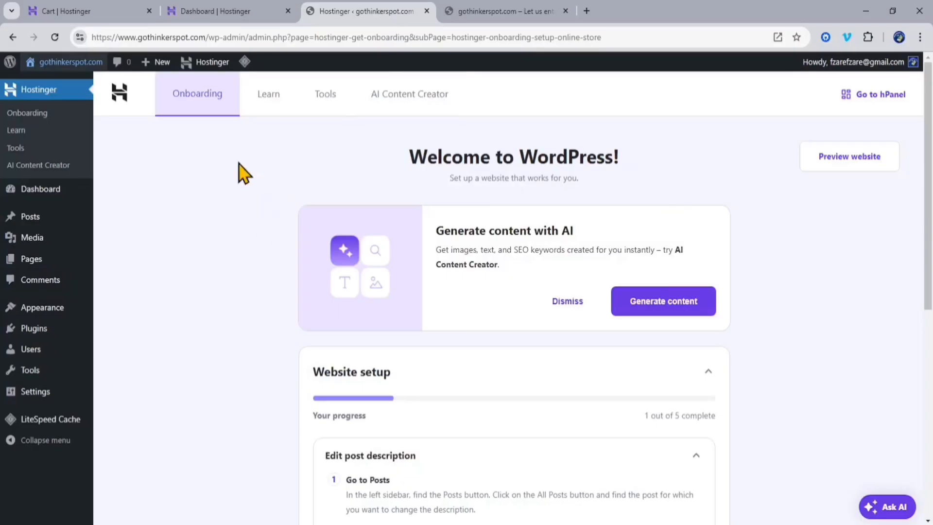
Check the site's Hostinger dashboard, and open the WordPress Dashboard home page.
{"action": "left_click", "coordinate": [234, 14]}
{"action": "mouse_move", "coordinate": [11, 62]}
{"action": "left_click", "coordinate": [48, 190]}
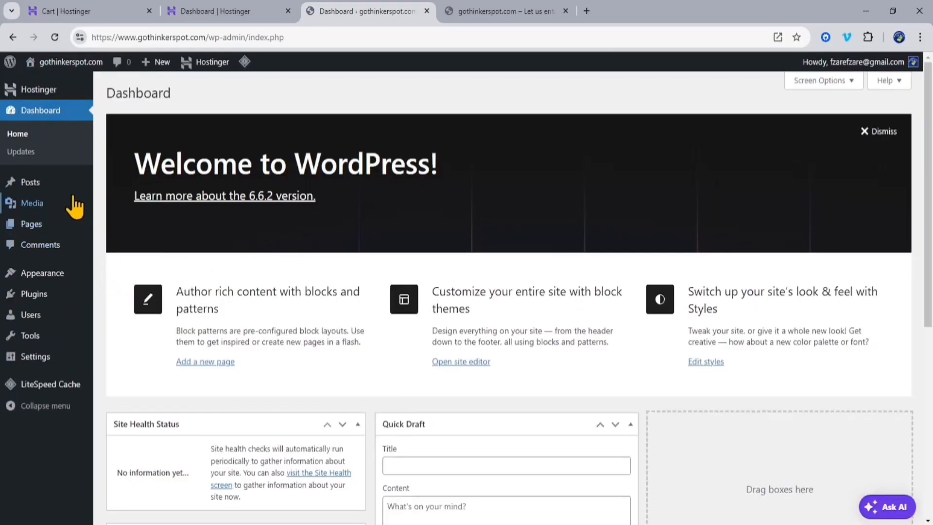
Open the list of posts and view the "Hello world!" post in the editor.
{"action": "left_click", "coordinate": [30, 182]}
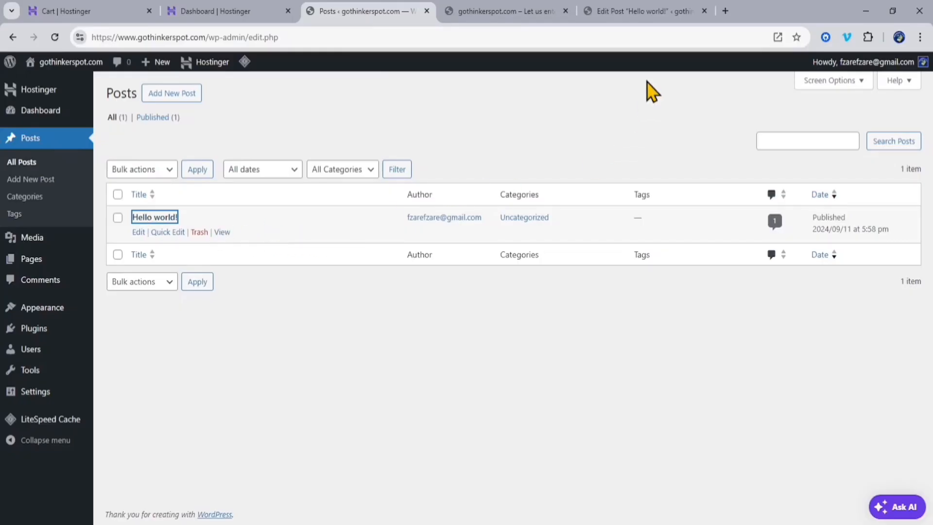
{"action": "left_click", "coordinate": [642, 12]}
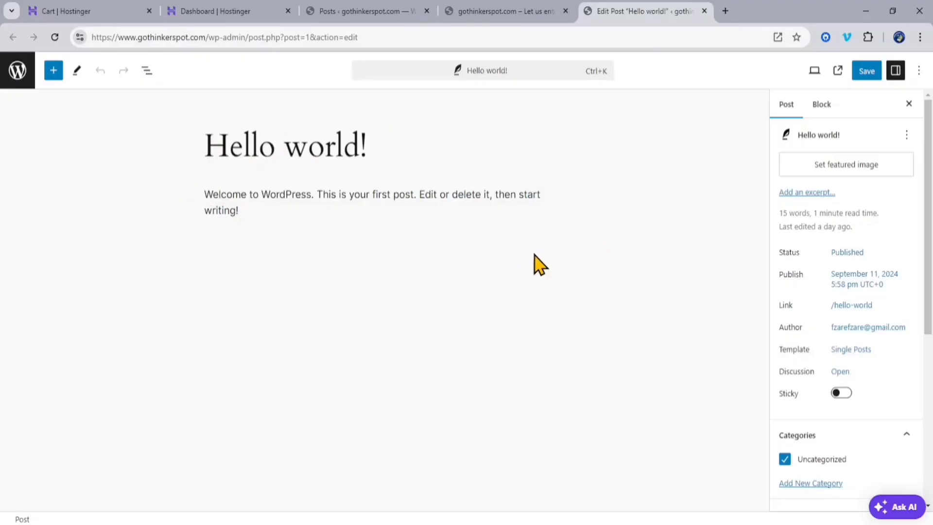
{"action": "left_click", "coordinate": [390, 19]}
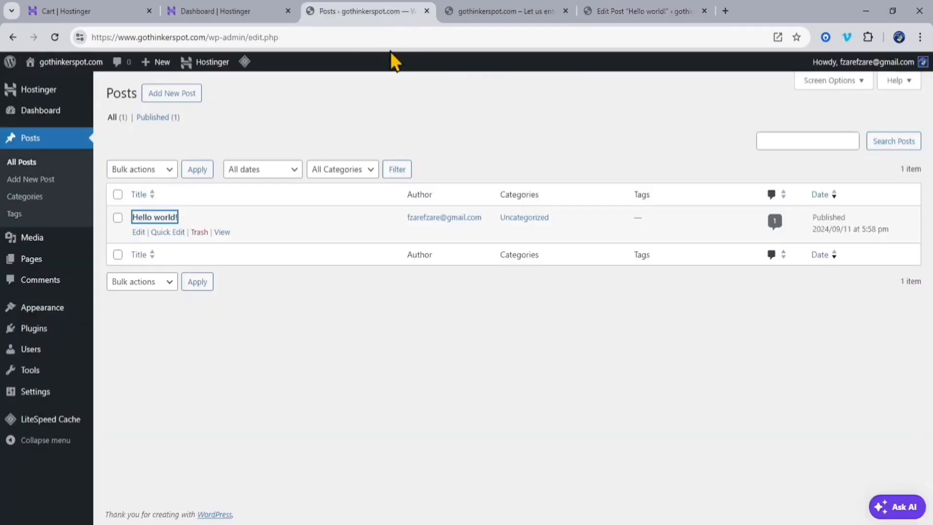
Open the list of pages and look through the Privacy Policy draft in the editor.
{"action": "left_click", "coordinate": [31, 260]}
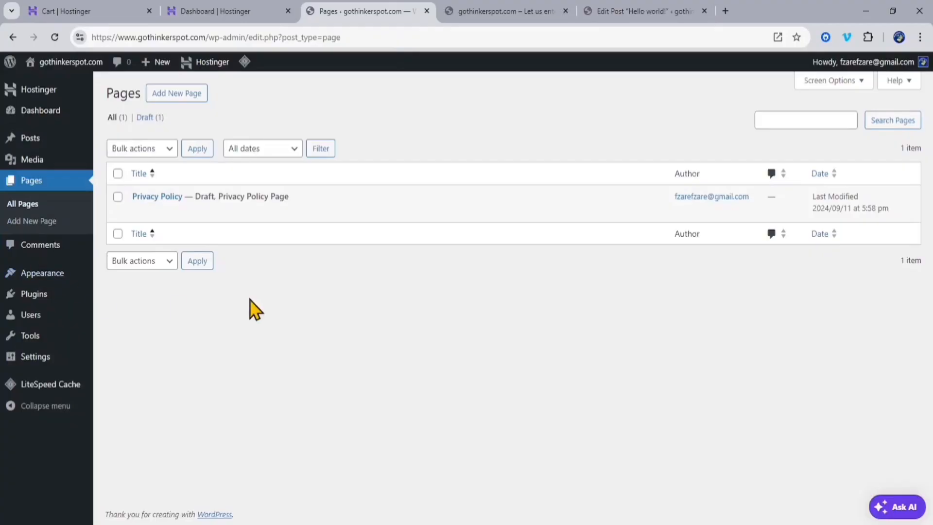
{"action": "mouse_move", "coordinate": [225, 219]}
{"action": "left_click", "coordinate": [157, 199]}
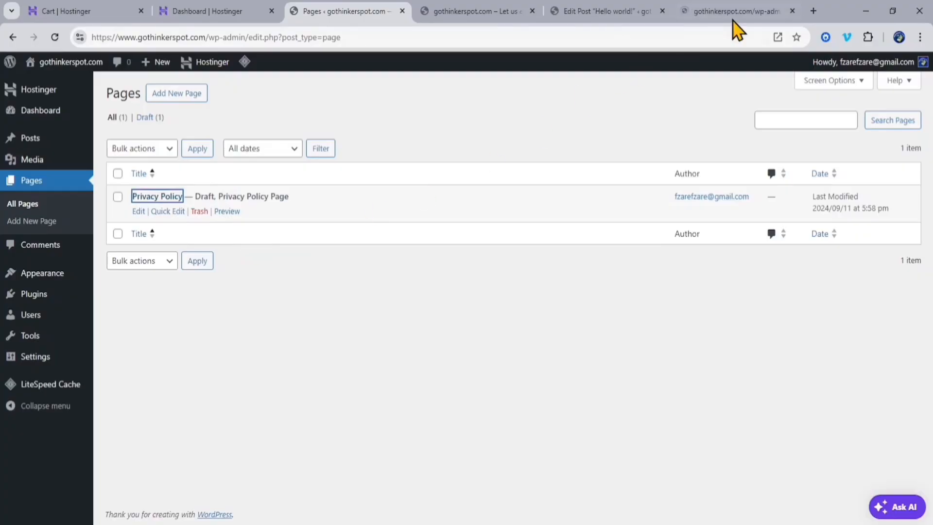
{"action": "left_click", "coordinate": [733, 18]}
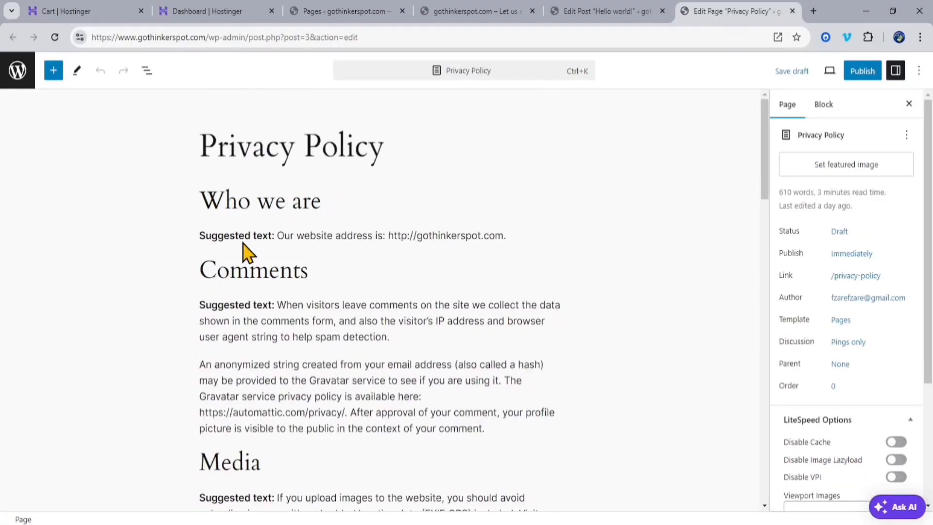
{"action": "scroll", "coordinate": [488, 382], "scroll_direction": "down", "scroll_amount": 20}
{"action": "scroll", "coordinate": [444, 355], "scroll_direction": "up", "scroll_amount": 20}
{"action": "left_click", "coordinate": [346, 14]}
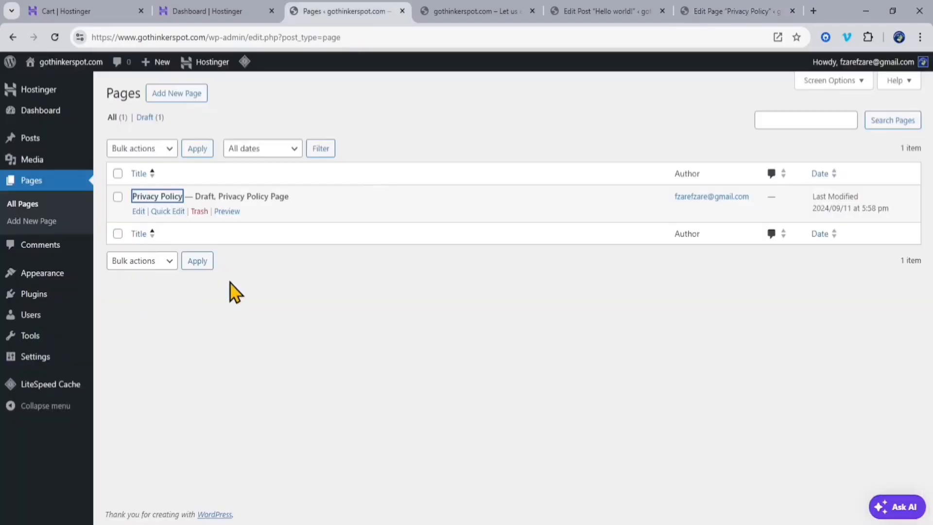
{"action": "left_click", "coordinate": [481, 15]}
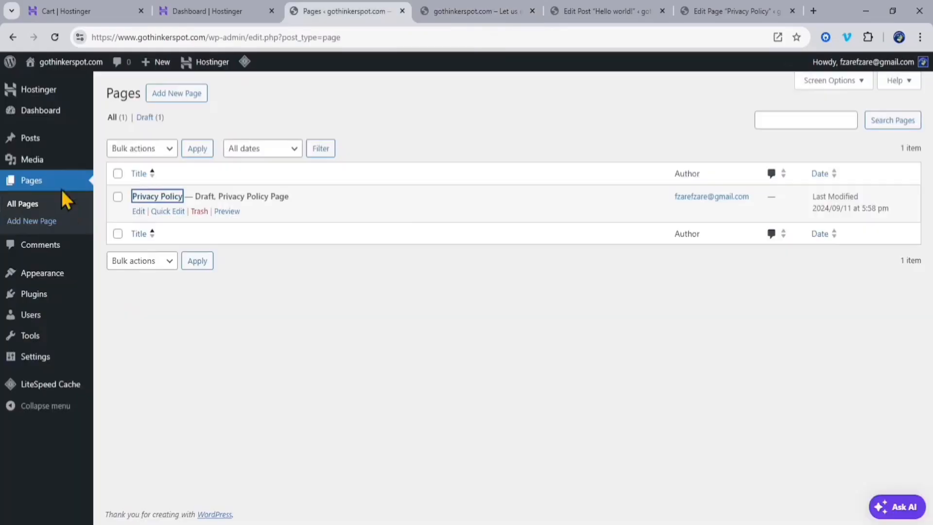
Open the Media Library and filter it to show only images.
{"action": "mouse_move", "coordinate": [38, 159]}
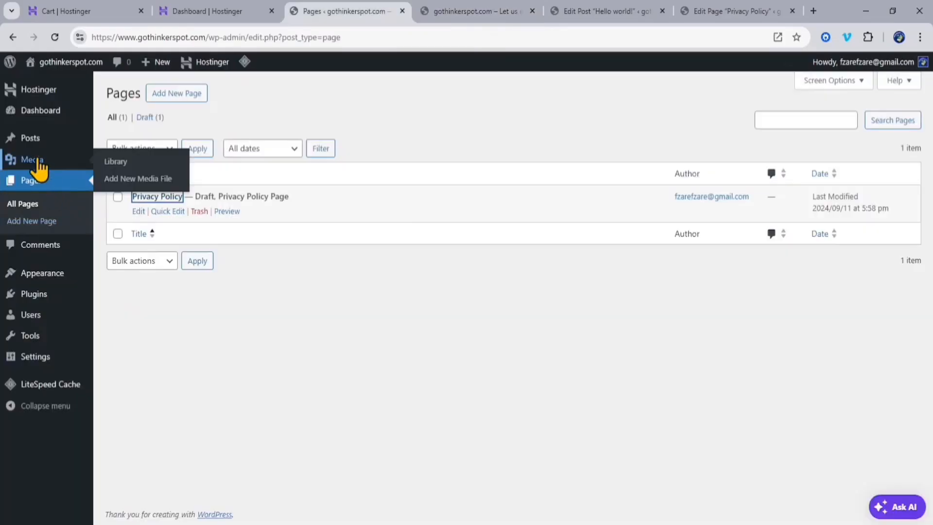
{"action": "left_click", "coordinate": [38, 161]}
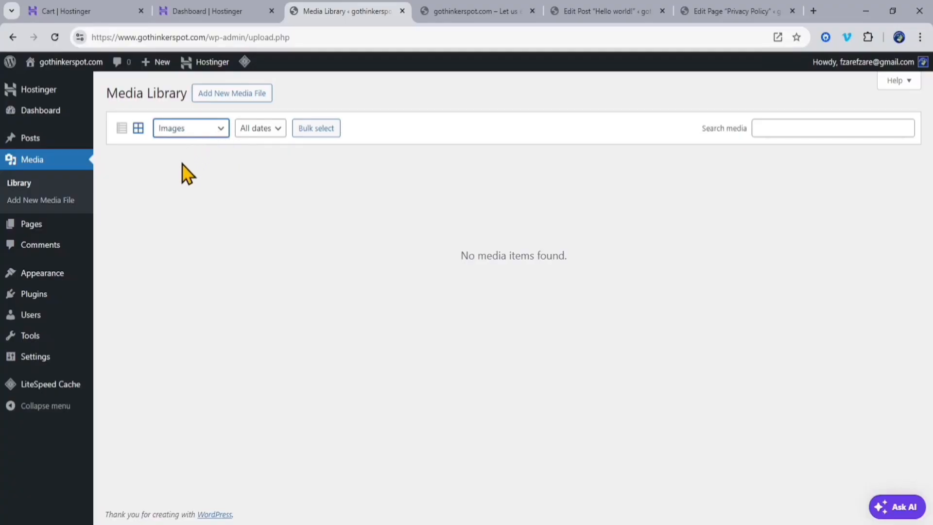
{"action": "left_click", "coordinate": [211, 293]}
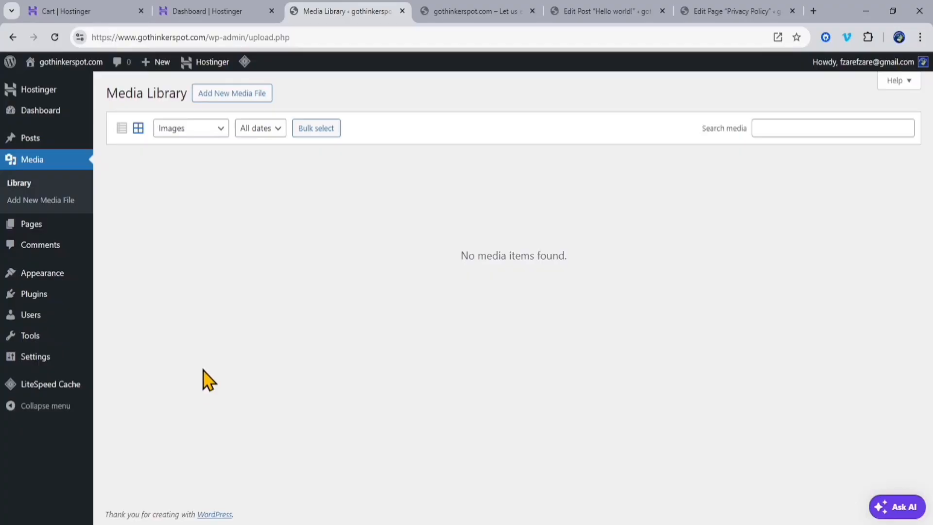
Look over the installed themes and activate the Twenty Twenty-Two theme.
{"action": "mouse_move", "coordinate": [29, 277]}
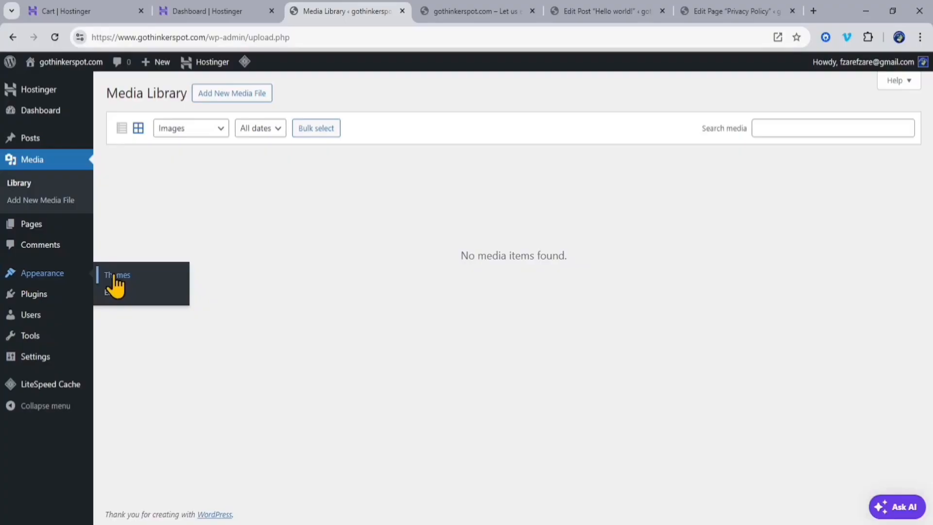
{"action": "left_click", "coordinate": [117, 276]}
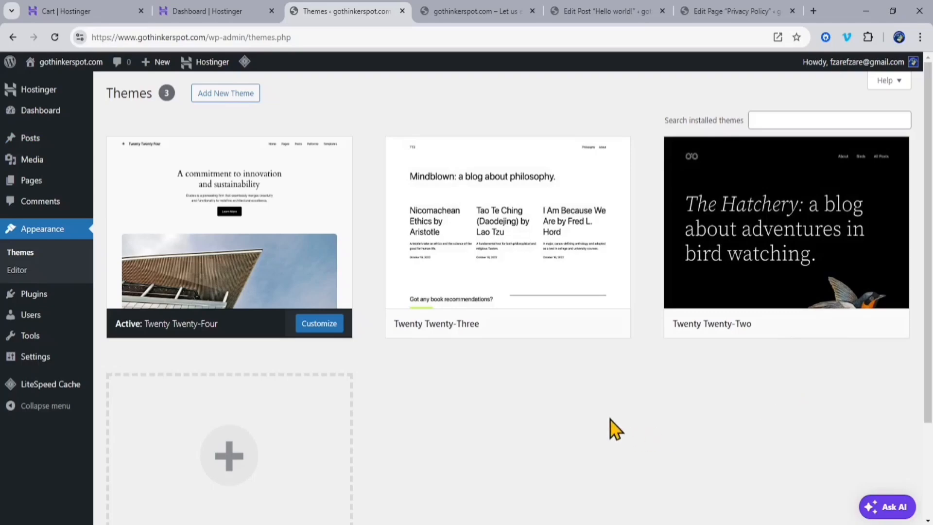
{"action": "mouse_move", "coordinate": [799, 290]}
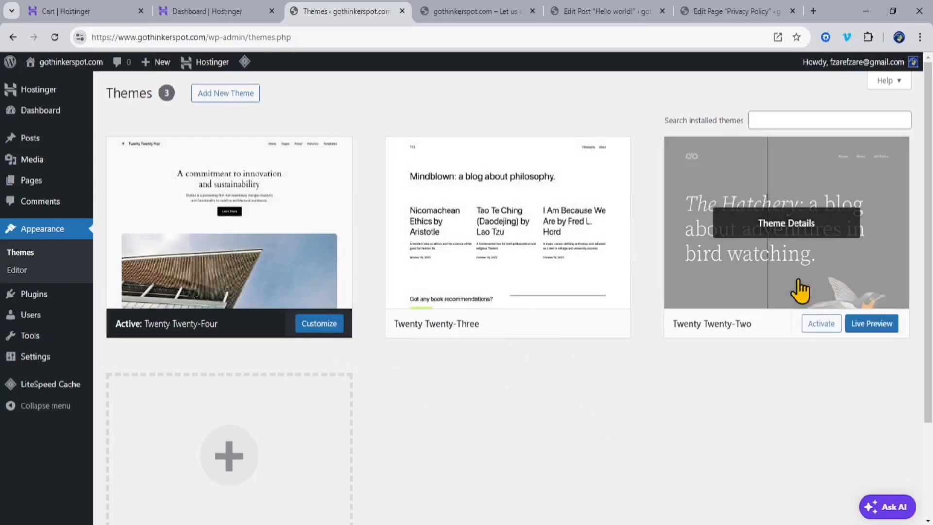
{"action": "mouse_move", "coordinate": [287, 270]}
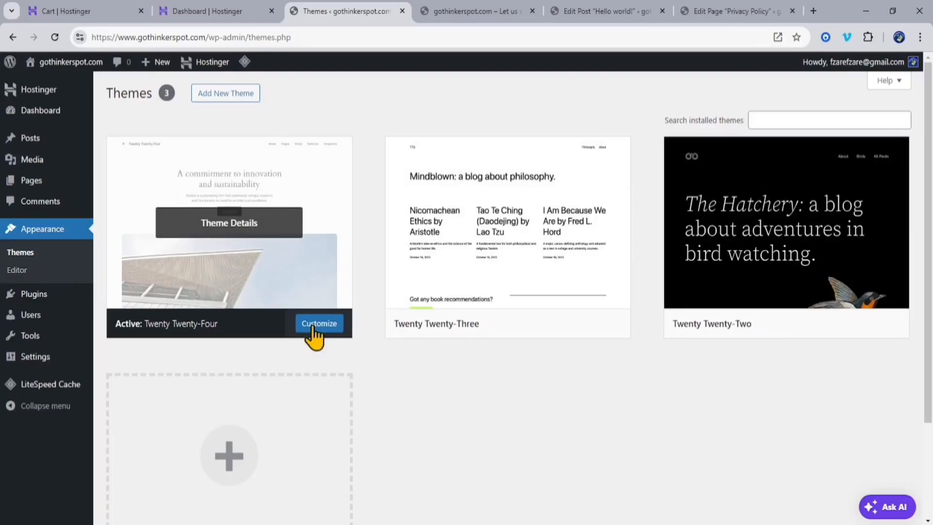
{"action": "mouse_move", "coordinate": [497, 281]}
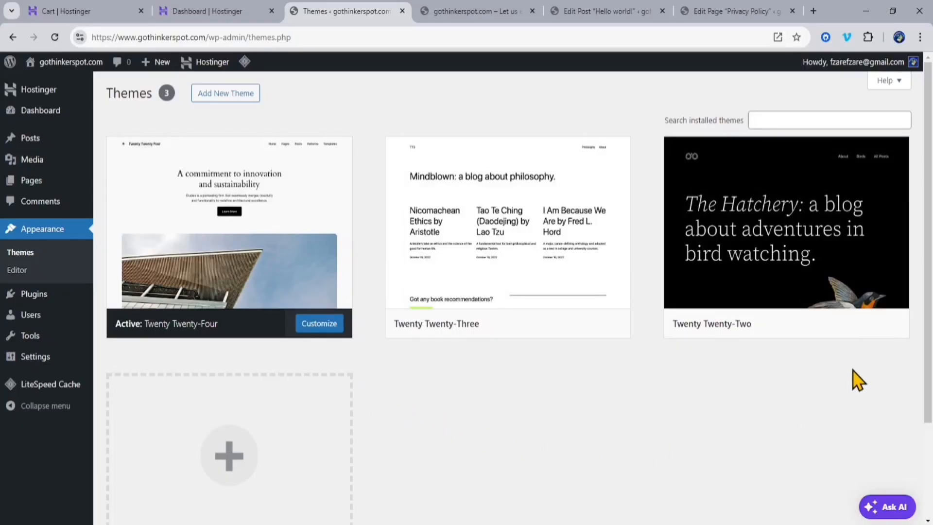
{"action": "mouse_move", "coordinate": [777, 243]}
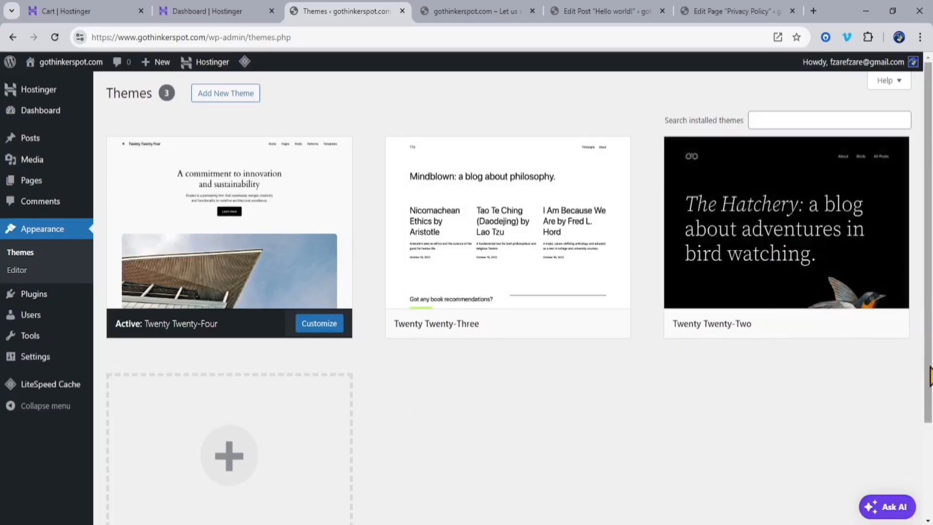
{"action": "left_click", "coordinate": [818, 328]}
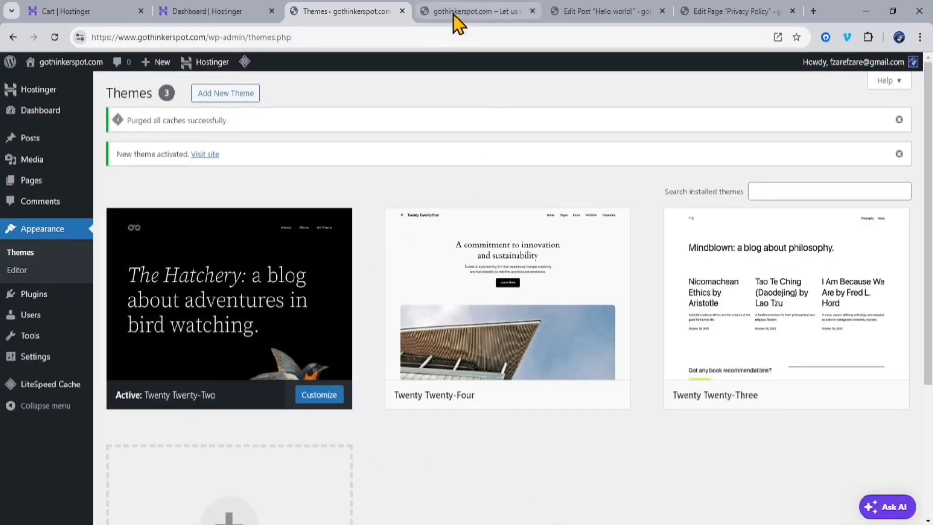
Examine the live front page with the newly activated theme, comparing it with the theme's preview in the themes list.
{"action": "left_click", "coordinate": [475, 14]}
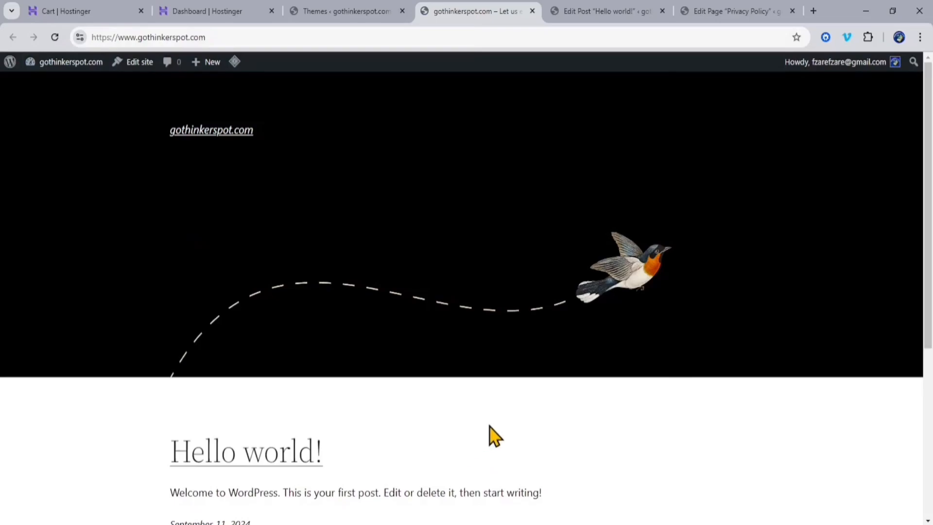
{"action": "scroll", "coordinate": [658, 411], "scroll_direction": "down", "scroll_amount": 6}
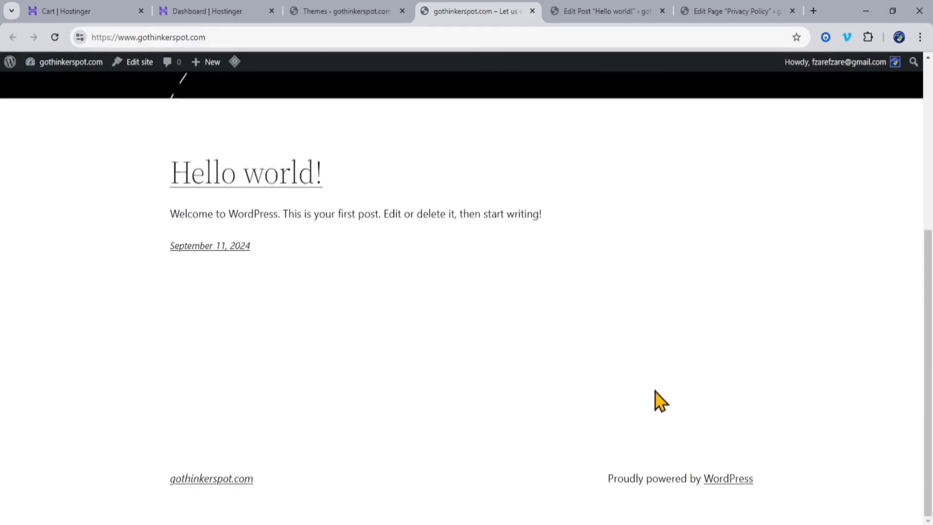
{"action": "scroll", "coordinate": [654, 398], "scroll_direction": "up", "scroll_amount": 6}
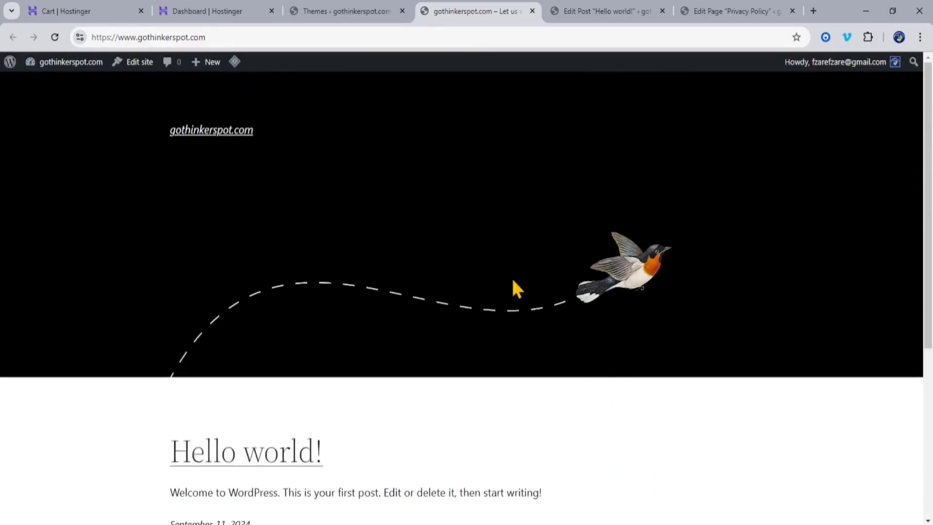
{"action": "left_click", "coordinate": [369, 14]}
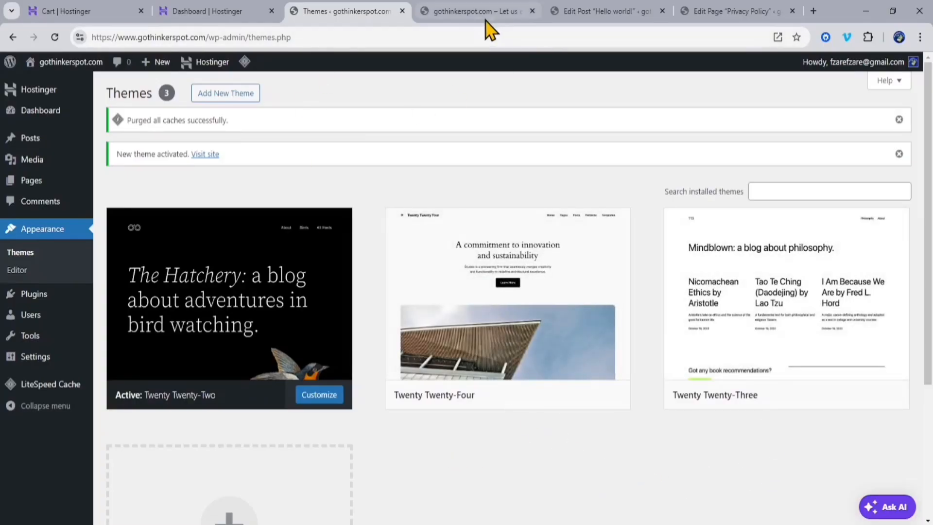
{"action": "left_click", "coordinate": [468, 14]}
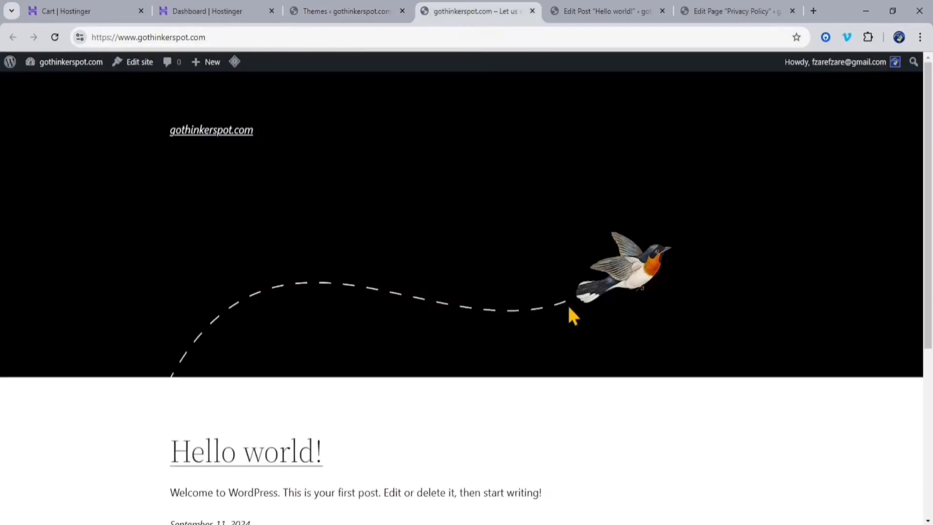
{"action": "left_click", "coordinate": [374, 12]}
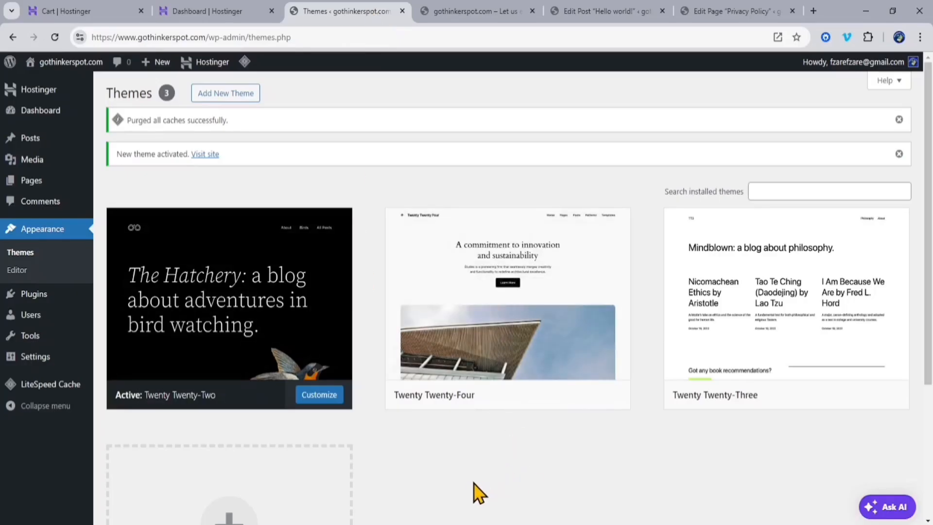
Deactivate the Hostinger AI plugin and filter the installed plugins to the active ones.
{"action": "mouse_move", "coordinate": [27, 297]}
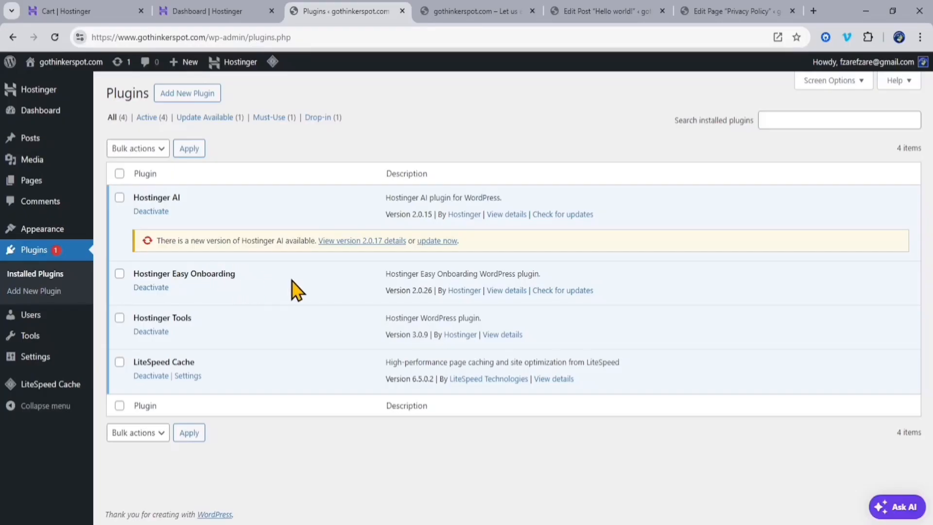
{"action": "left_click", "coordinate": [232, 16]}
{"action": "left_click", "coordinate": [346, 12]}
{"action": "left_click", "coordinate": [155, 211]}
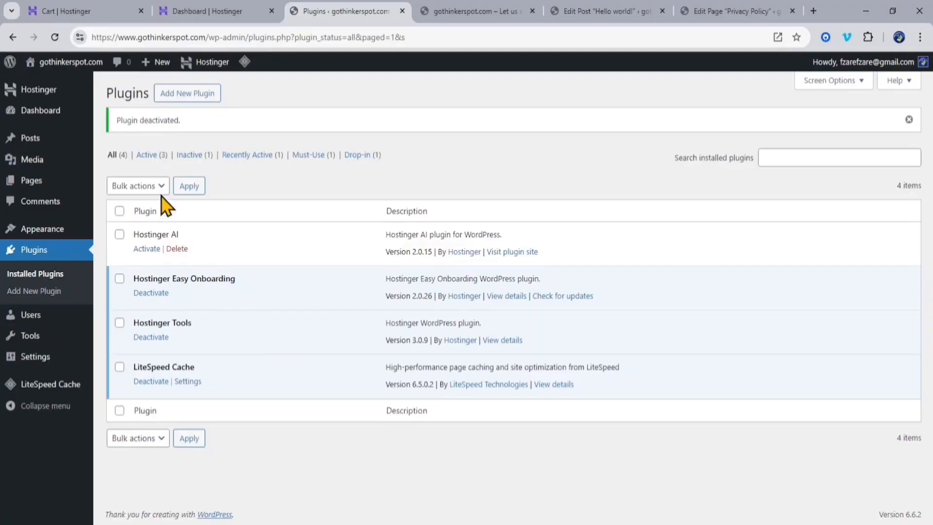
{"action": "left_click", "coordinate": [147, 155]}
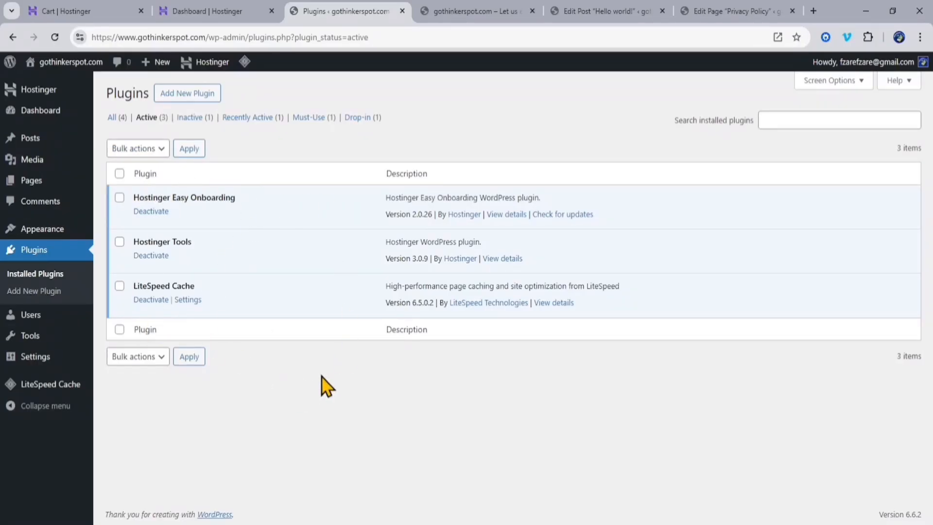
Search the directory of new plugins for "elementor".
{"action": "left_click", "coordinate": [195, 93]}
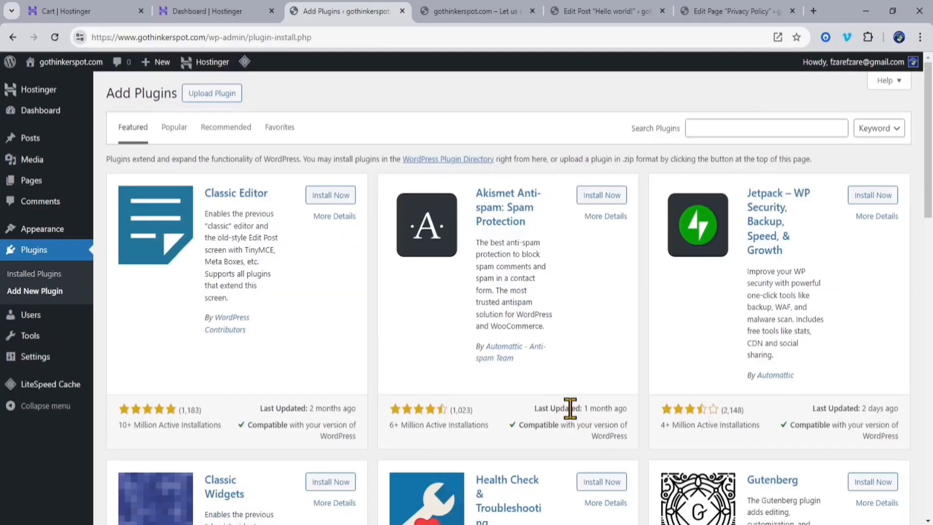
{"action": "left_click", "coordinate": [709, 128]}
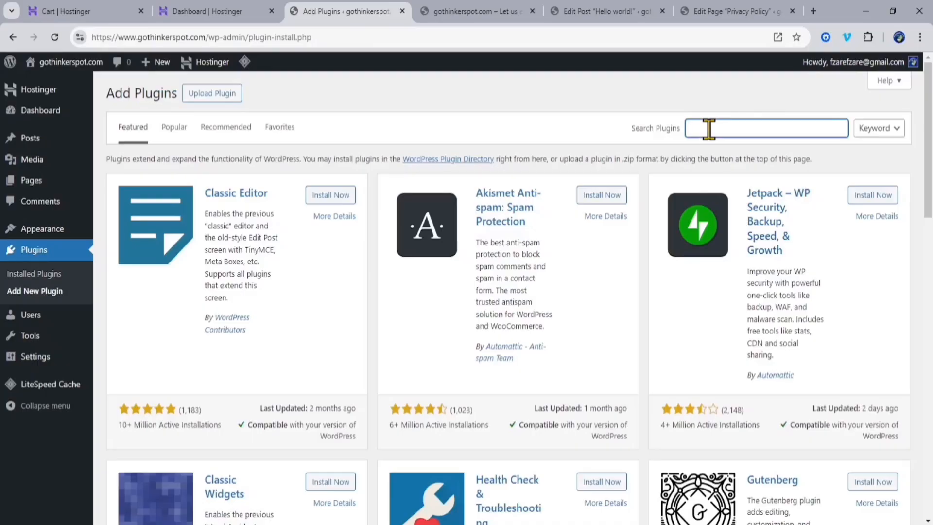
{"action": "left_click", "coordinate": [776, 194]}
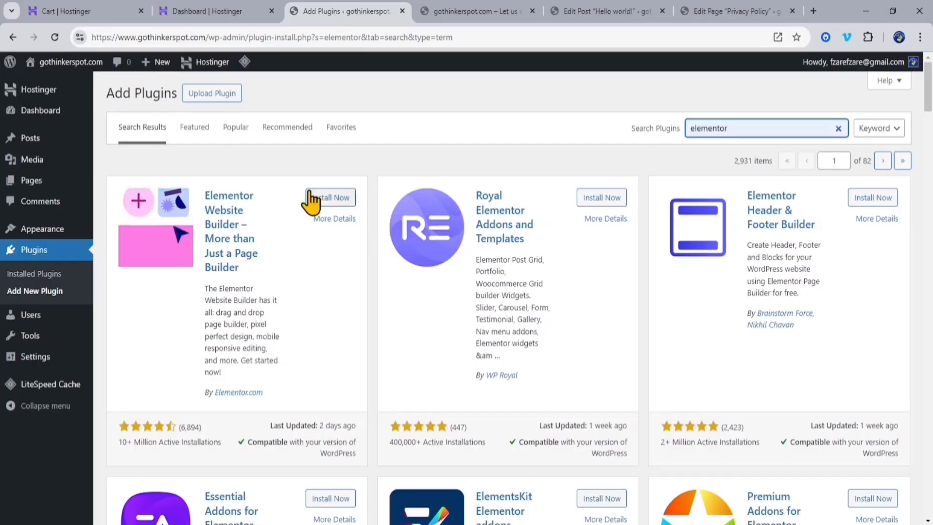
Install and activate the Elementor Website Builder plugin.
{"action": "left_click", "coordinate": [331, 199]}
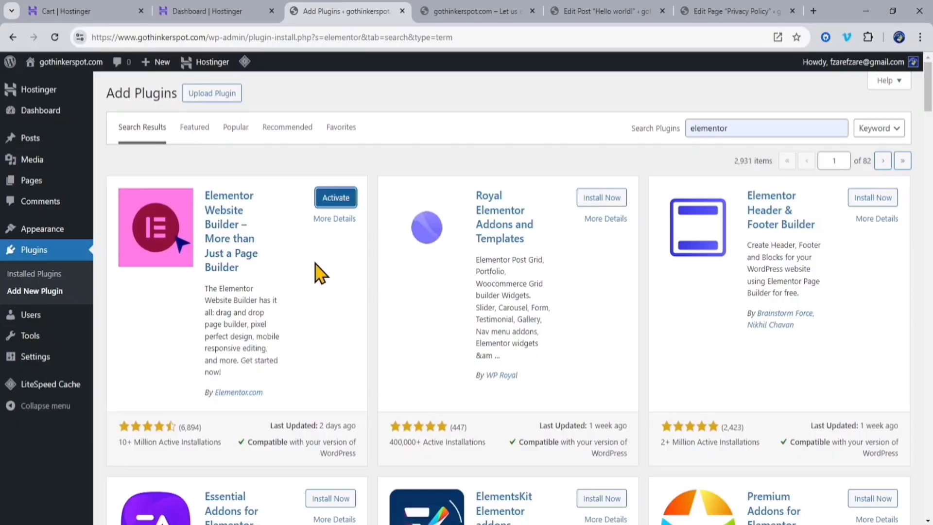
{"action": "left_click", "coordinate": [339, 198]}
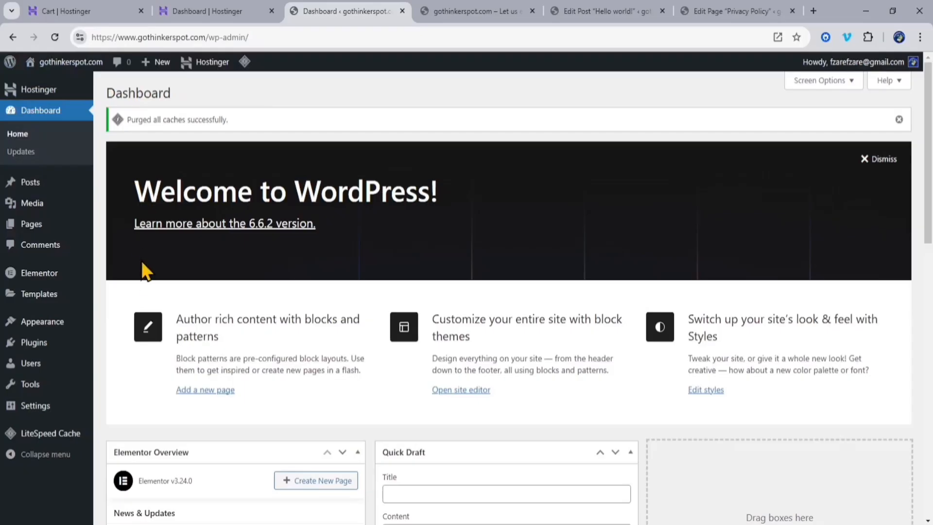
Install and activate the Starter Templates plugin by Brainstorm Force, and check the list of installed plugins.
{"action": "mouse_move", "coordinate": [42, 351]}
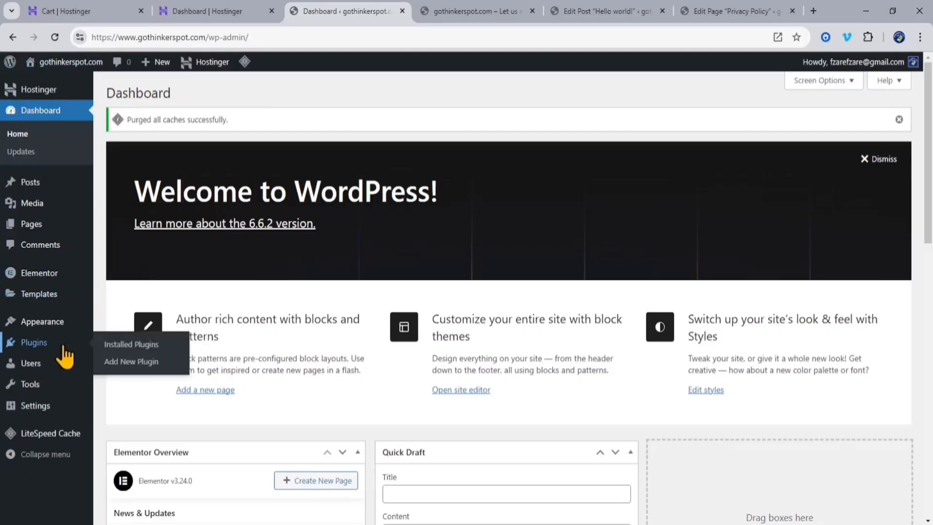
{"action": "left_click", "coordinate": [126, 343]}
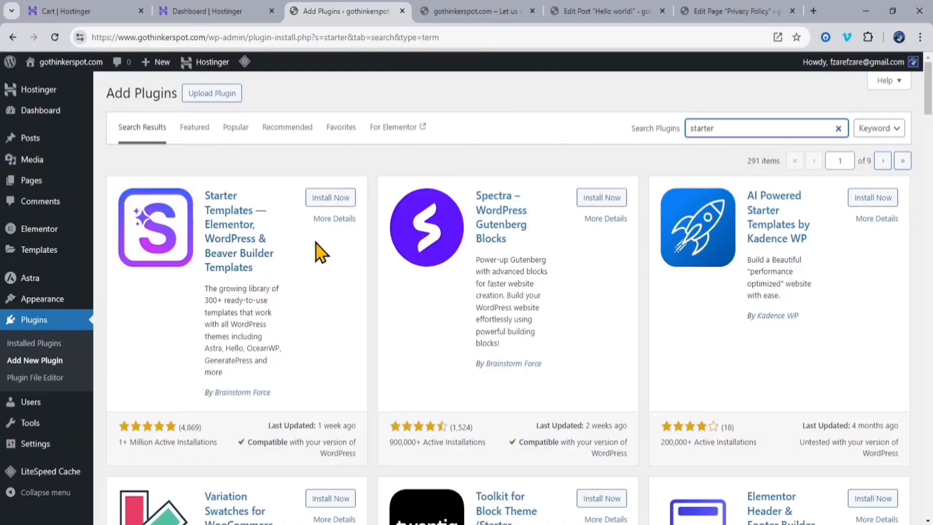
{"action": "left_click", "coordinate": [324, 198]}
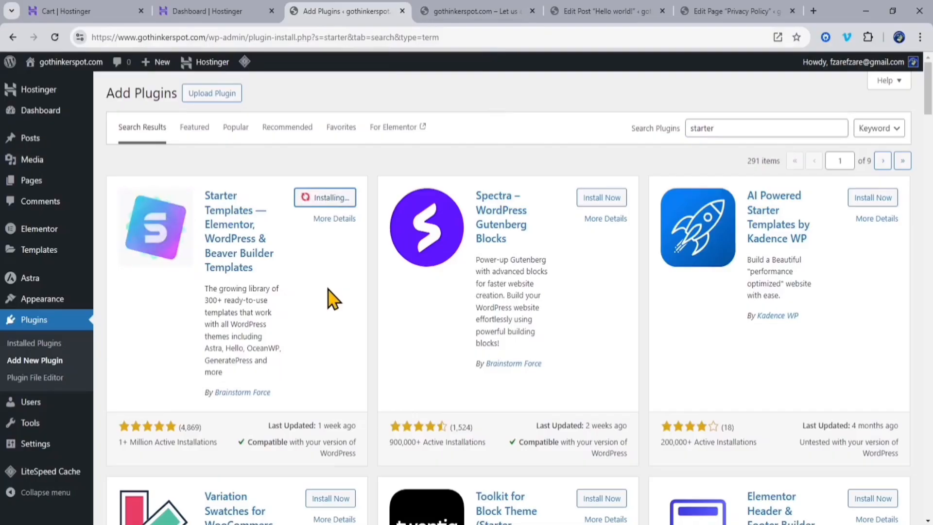
{"action": "left_click", "coordinate": [330, 200]}
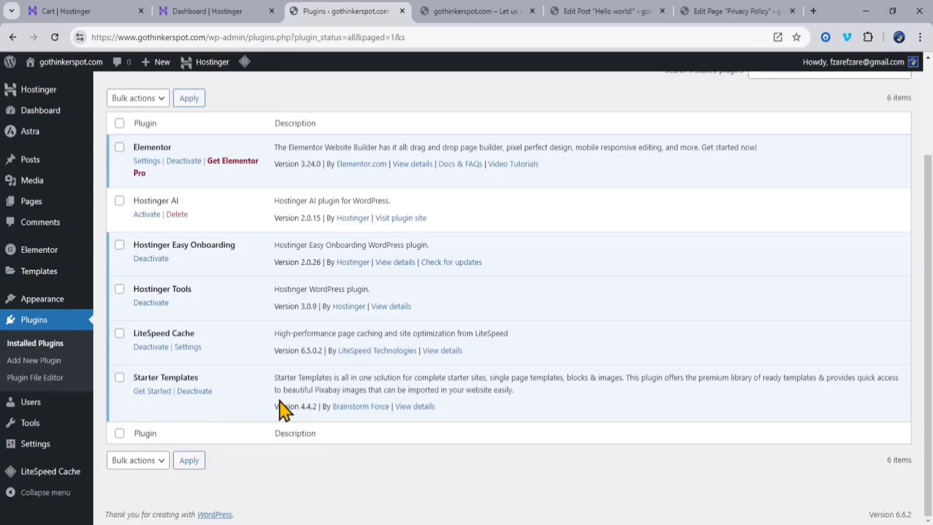
{"action": "scroll", "coordinate": [561, 388], "scroll_direction": "up", "scroll_amount": 3}
{"action": "scroll", "coordinate": [226, 388], "scroll_direction": "down", "scroll_amount": 3}
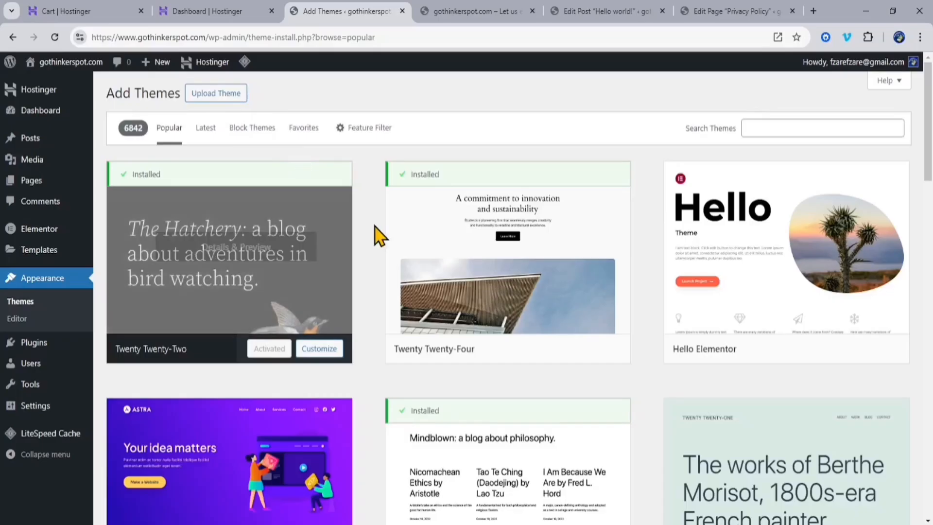
Find Astra among the popular themes, then install and activate it.
{"action": "scroll", "coordinate": [375, 254], "scroll_direction": "down", "scroll_amount": 8}
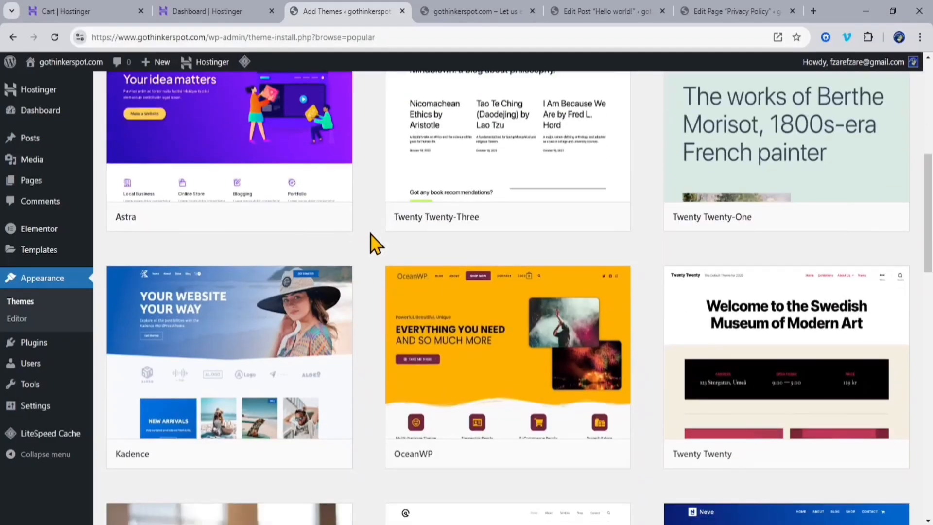
{"action": "scroll", "coordinate": [359, 235], "scroll_direction": "up", "scroll_amount": 3}
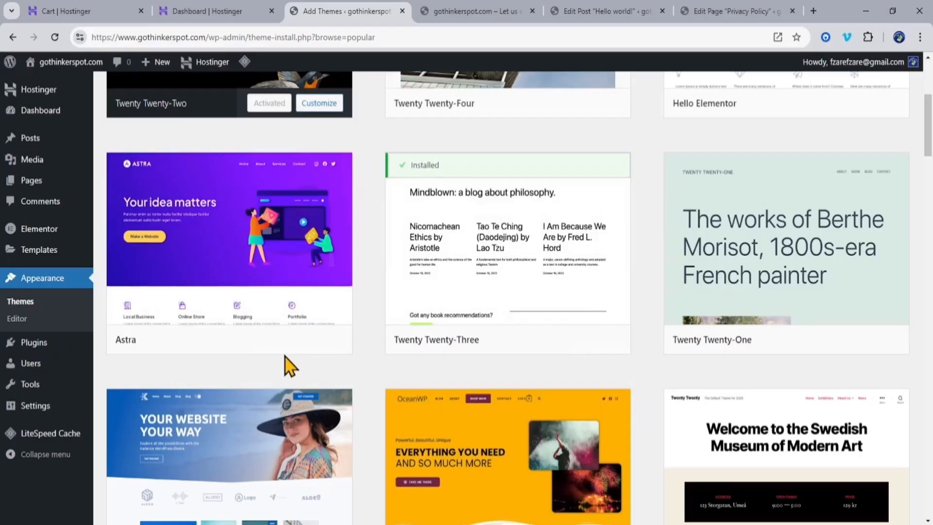
{"action": "left_click", "coordinate": [284, 340]}
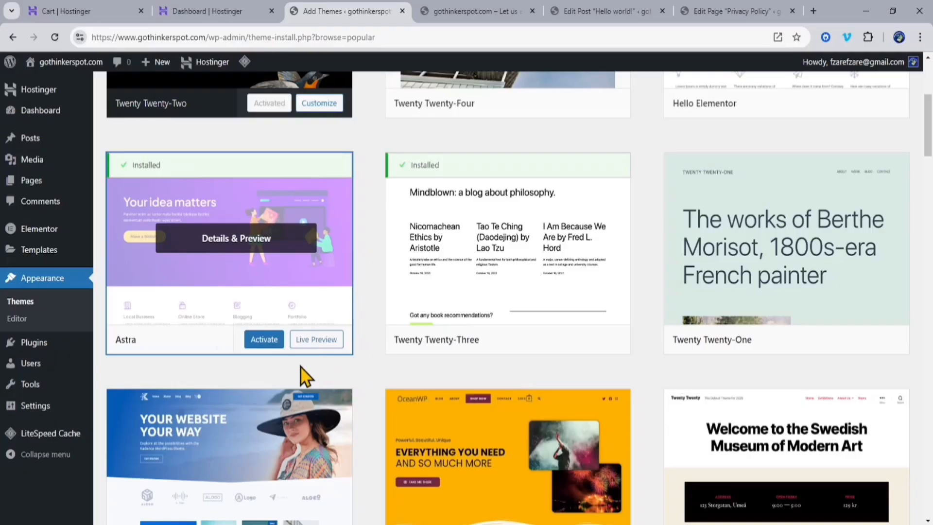
{"action": "left_click", "coordinate": [267, 341]}
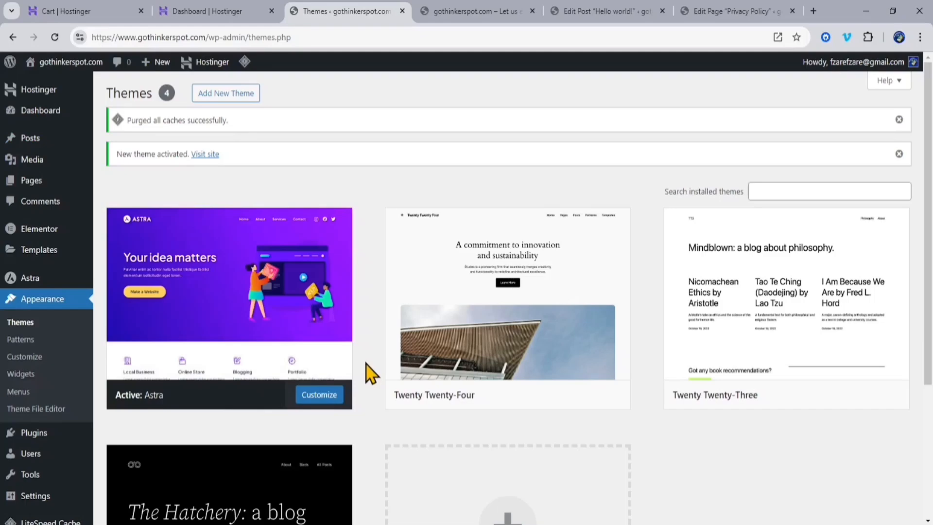
Open the Astra theme's details, start customizing the theme and publish it with its starter content.
{"action": "left_click", "coordinate": [216, 234]}
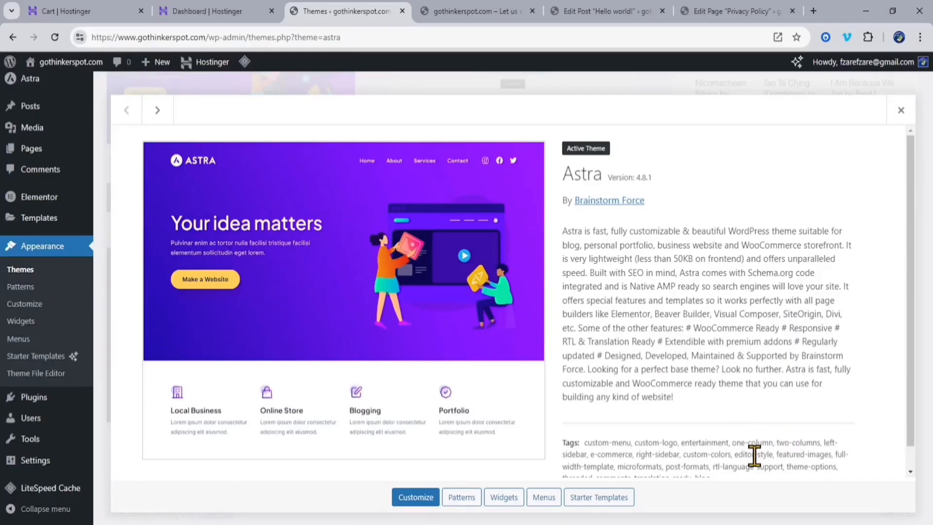
{"action": "left_click", "coordinate": [413, 498]}
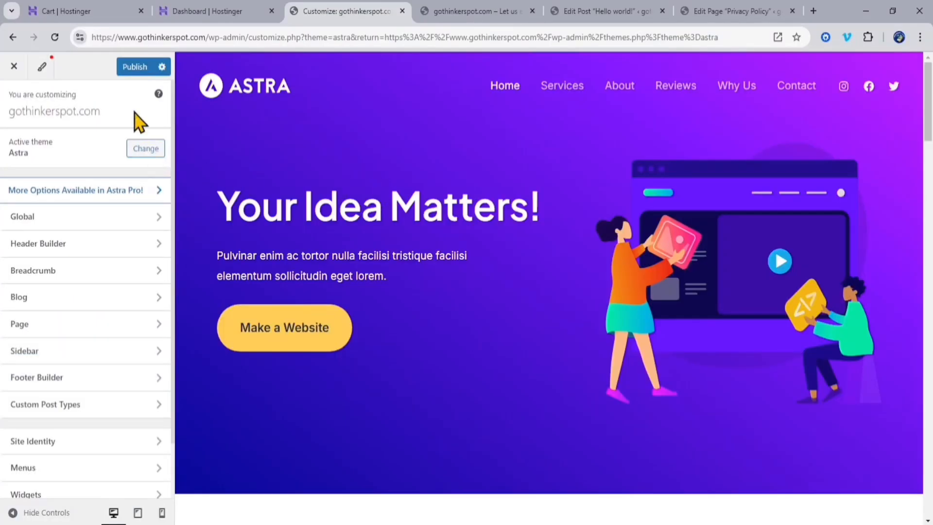
{"action": "left_click", "coordinate": [131, 69]}
Examine the live front page with the published Astra design from the hero section down to the footer.
{"action": "key", "text": "ctrl+Tab"}
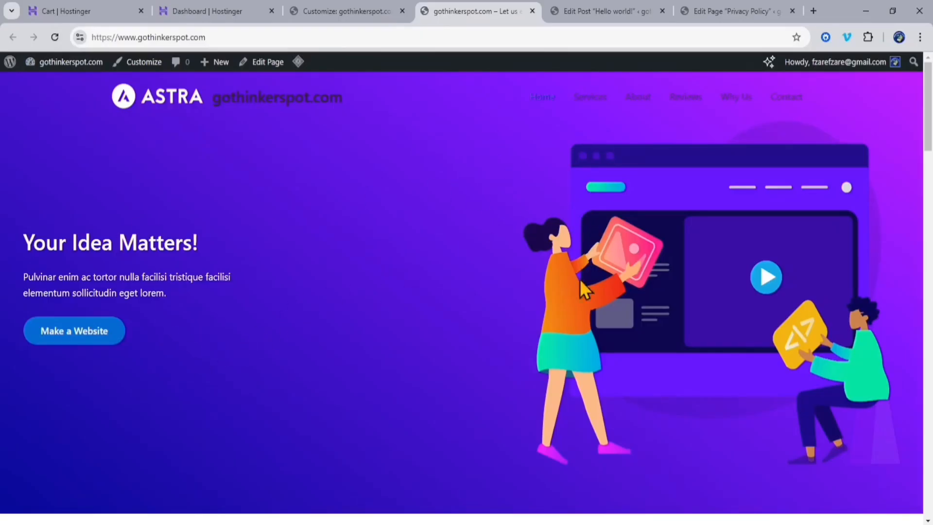
{"action": "scroll", "coordinate": [476, 246], "scroll_direction": "down", "scroll_amount": 20}
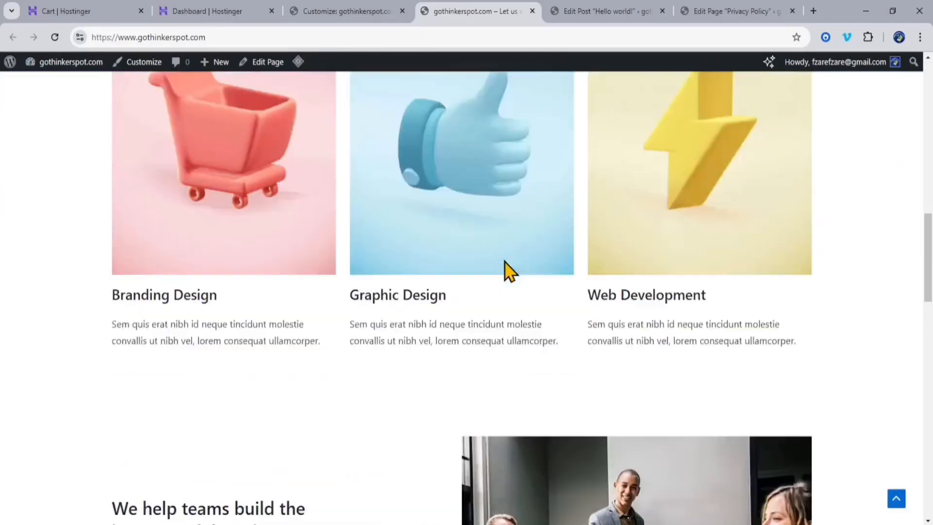
{"action": "scroll", "coordinate": [504, 261], "scroll_direction": "down", "scroll_amount": 15}
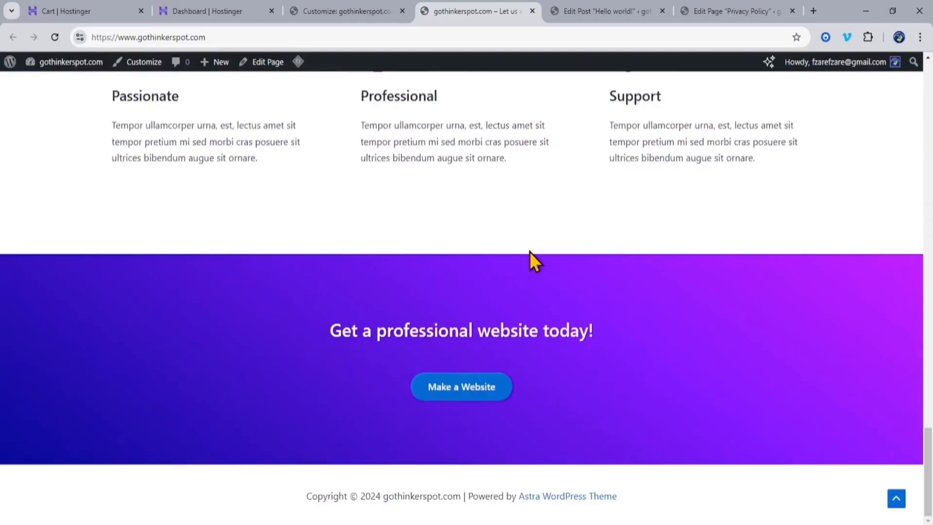
{"action": "key", "text": "F5"}
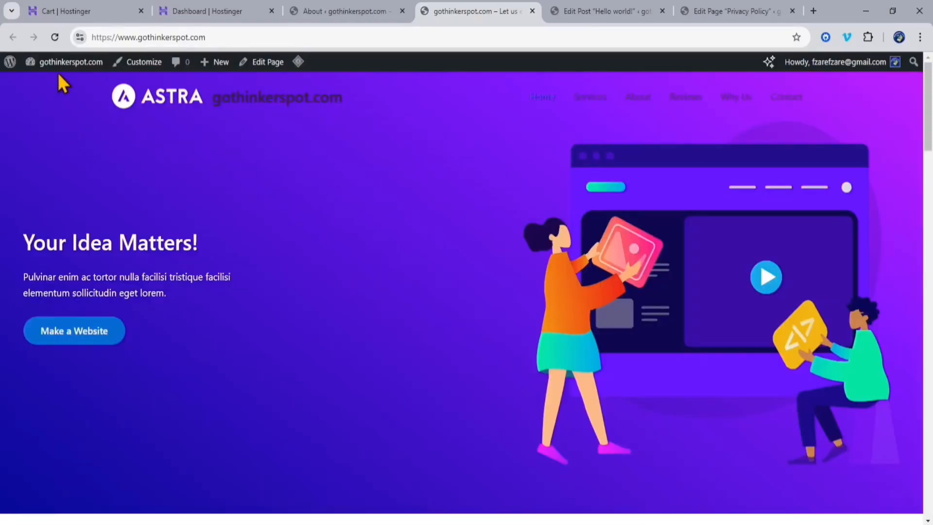
{"action": "mouse_move", "coordinate": [68, 64]}
{"action": "scroll", "coordinate": [368, 262], "scroll_direction": "down", "scroll_amount": 8}
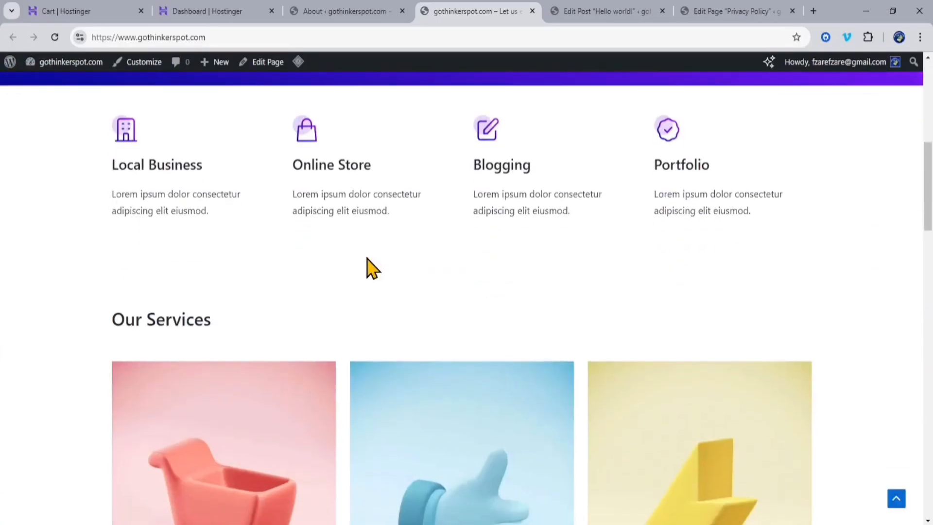
{"action": "scroll", "coordinate": [371, 260], "scroll_direction": "down", "scroll_amount": 15}
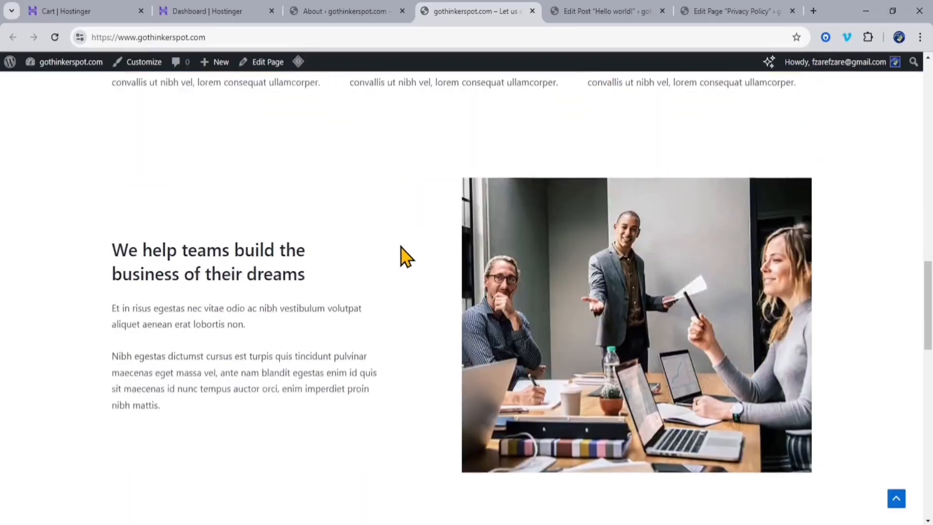
{"action": "scroll", "coordinate": [402, 248], "scroll_direction": "up", "scroll_amount": 20}
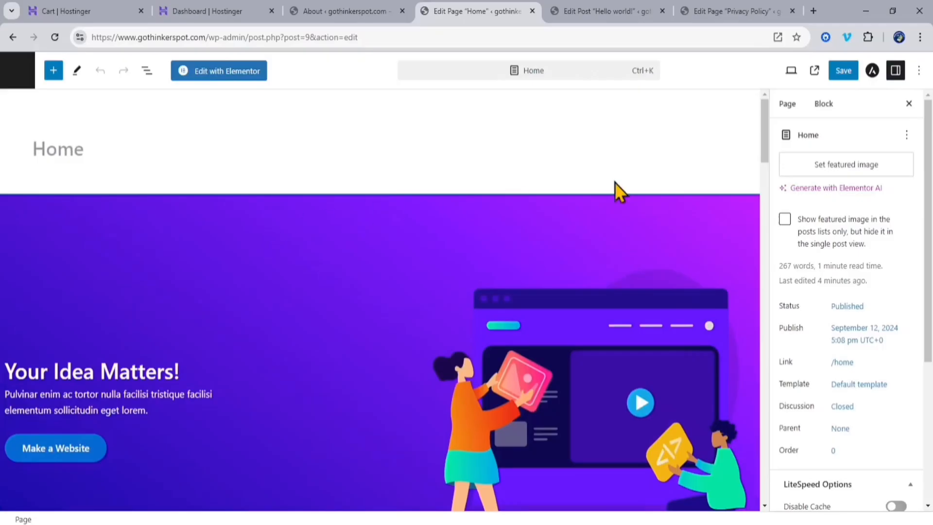
Look over the Home page's content in the block editor and open the page for editing with Elementor.
{"action": "scroll", "coordinate": [631, 195], "scroll_direction": "down", "scroll_amount": 15}
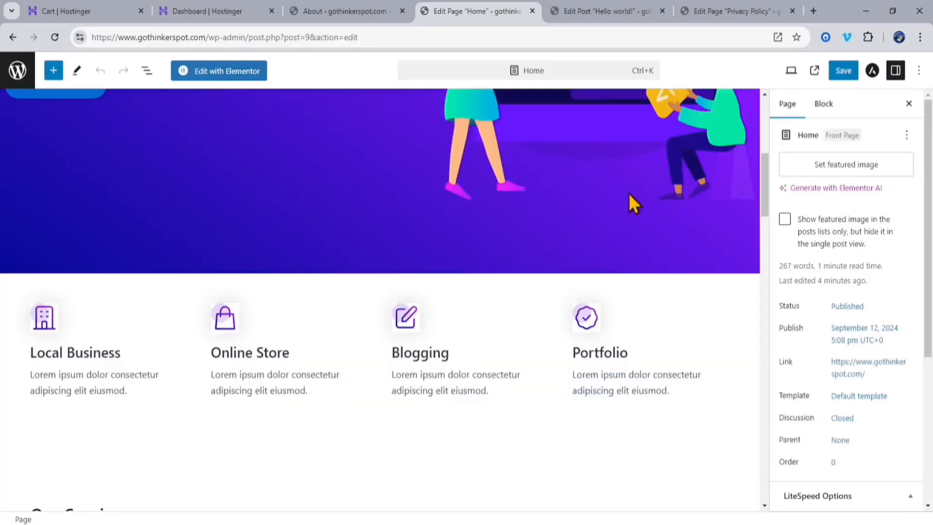
{"action": "scroll", "coordinate": [629, 222], "scroll_direction": "down", "scroll_amount": 5}
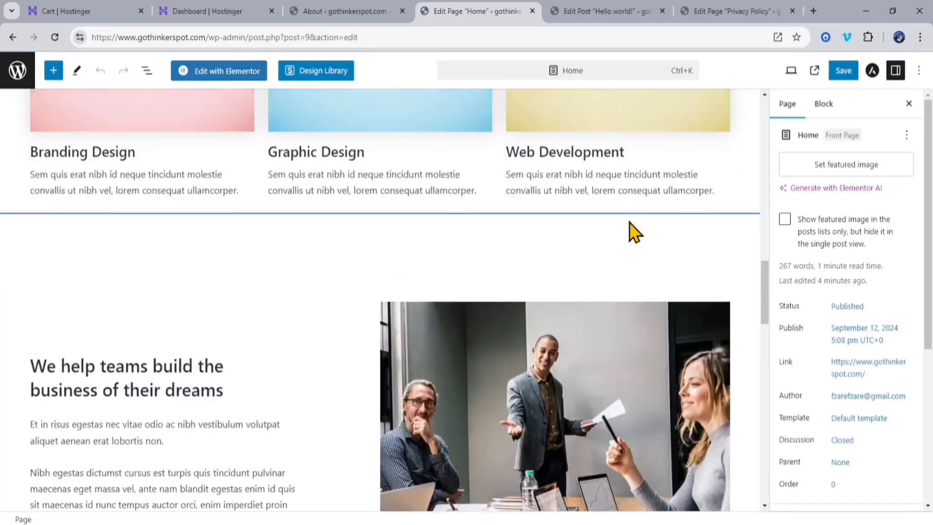
{"action": "scroll", "coordinate": [629, 223], "scroll_direction": "up", "scroll_amount": 12}
{"action": "scroll", "coordinate": [630, 224], "scroll_direction": "up", "scroll_amount": 5}
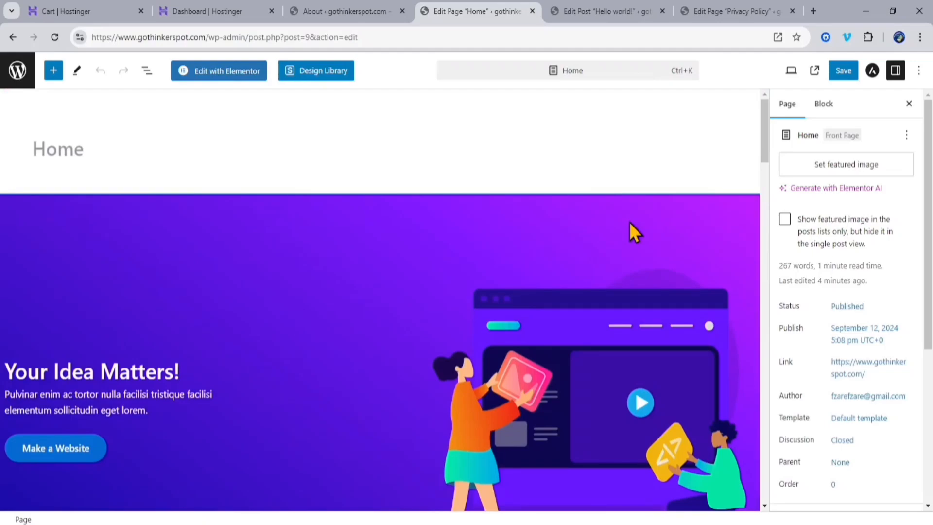
{"action": "left_click", "coordinate": [218, 73]}
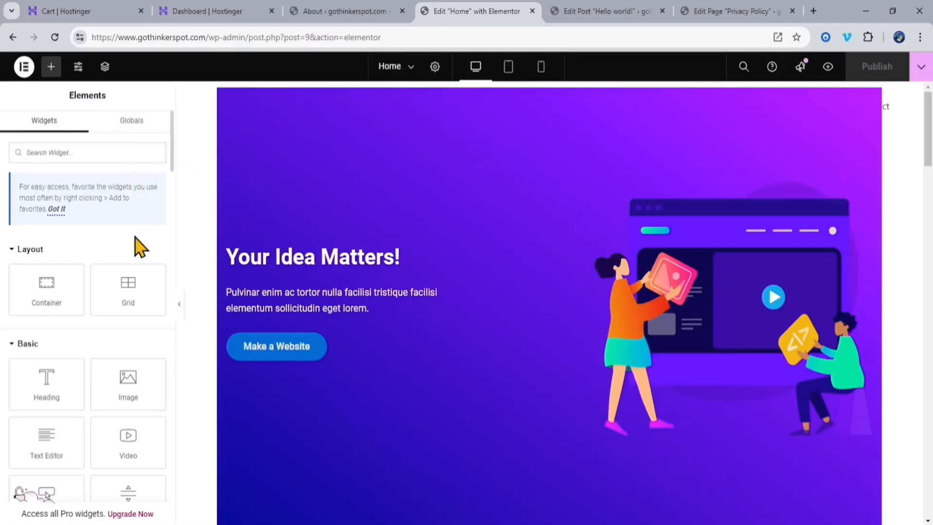
Look through the widgets that Elementor offers for building the Home page.
{"action": "scroll", "coordinate": [110, 412], "scroll_direction": "down", "scroll_amount": 5}
{"action": "scroll", "coordinate": [109, 413], "scroll_direction": "down", "scroll_amount": 10}
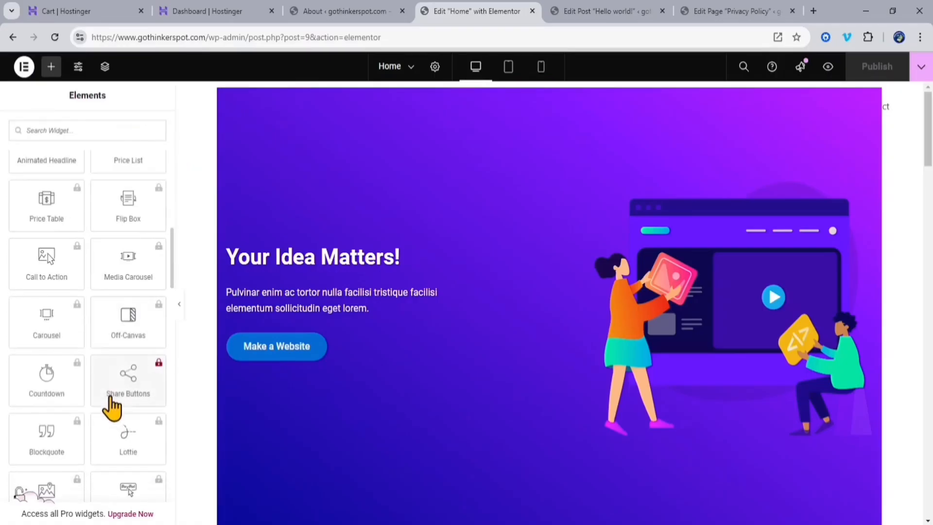
{"action": "scroll", "coordinate": [109, 407], "scroll_direction": "up", "scroll_amount": 10}
{"action": "scroll", "coordinate": [111, 401], "scroll_direction": "up", "scroll_amount": 5}
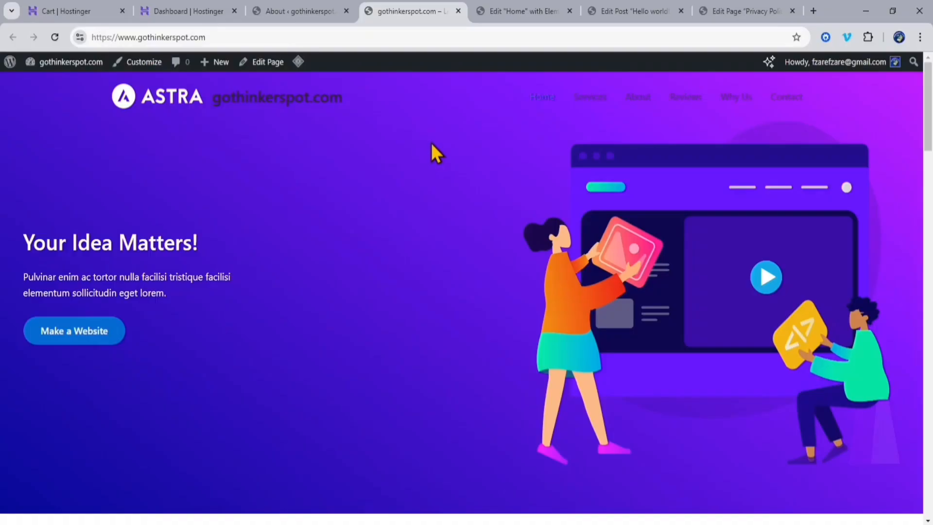
Compare the sections of the live front page with the editable Home page content in Elementor.
{"action": "left_click_drag", "start_coordinate": [927, 103], "coordinate": [927, 333]}
{"action": "scroll", "coordinate": [748, 204], "scroll_direction": "up", "scroll_amount": 2}
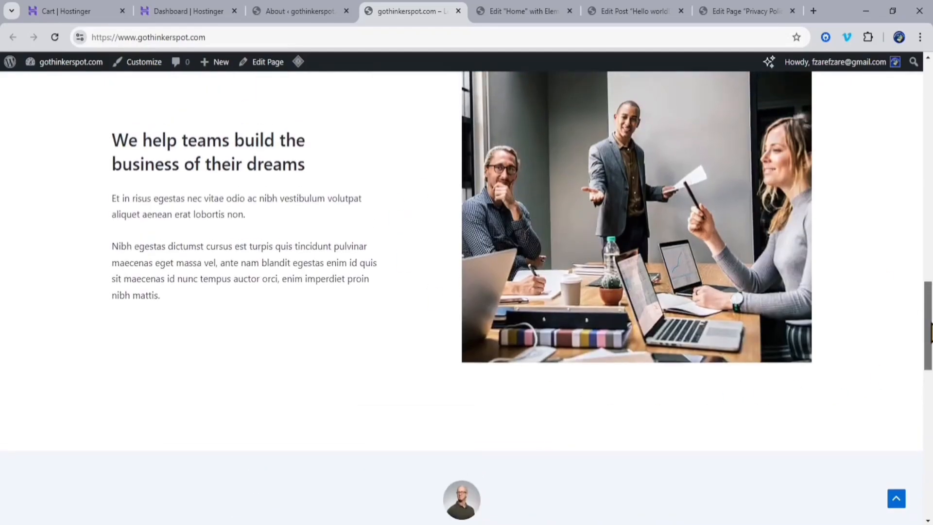
{"action": "left_click_drag", "start_coordinate": [927, 335], "coordinate": [896, 224]}
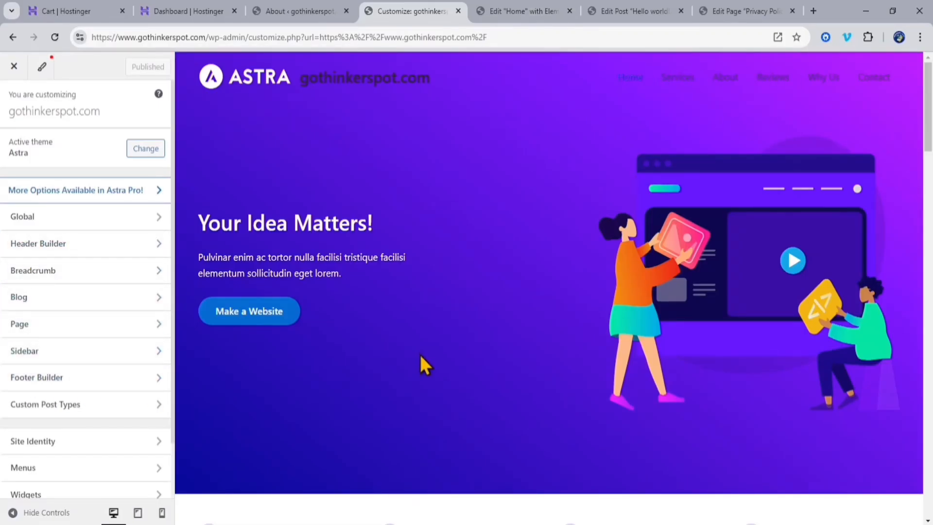
{"action": "left_click", "coordinate": [531, 12]}
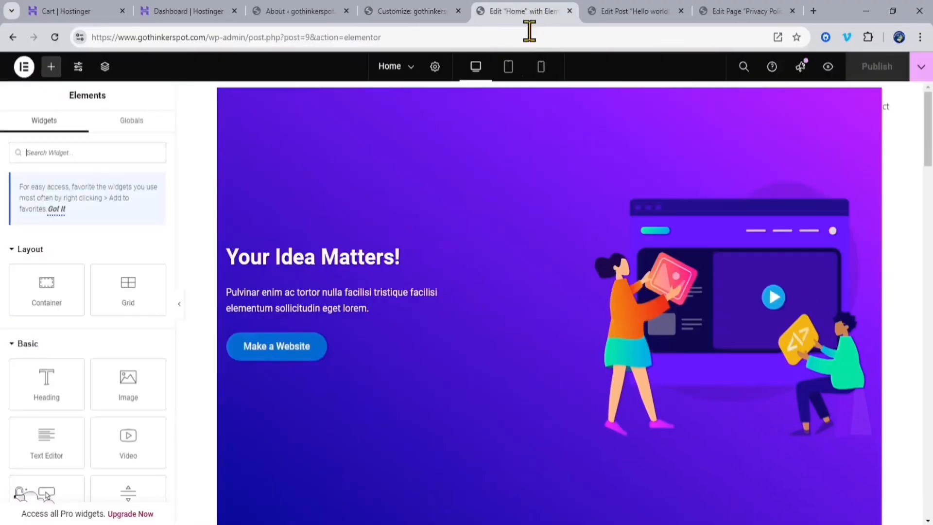
{"action": "scroll", "coordinate": [481, 315], "scroll_direction": "down", "scroll_amount": 10}
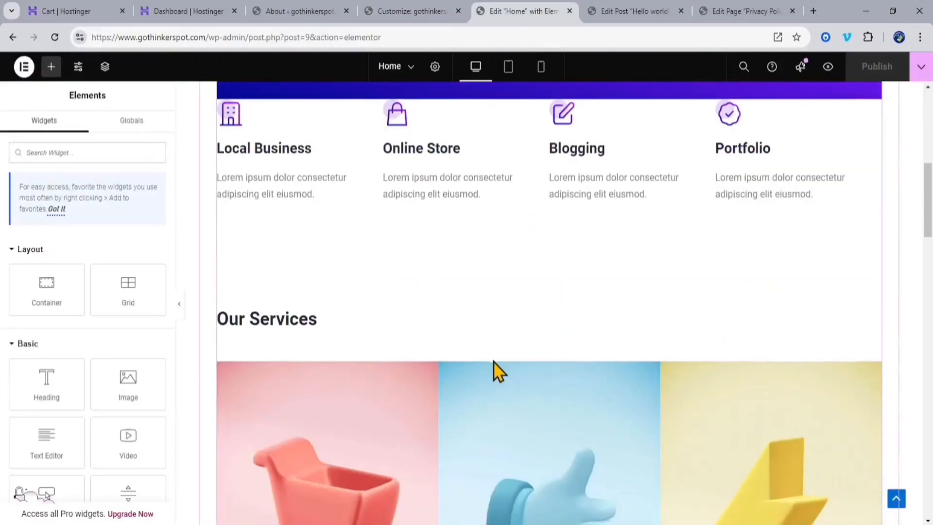
{"action": "scroll", "coordinate": [494, 371], "scroll_direction": "down", "scroll_amount": 5}
{"action": "scroll", "coordinate": [494, 369], "scroll_direction": "down", "scroll_amount": 1}
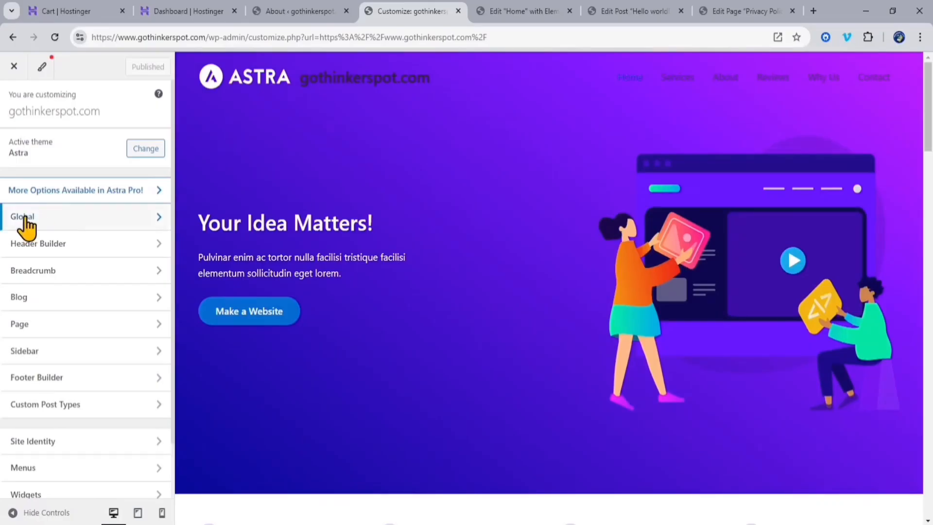
Look at the theme customizer's Global settings and open the Site Title & Logo settings in the Header Builder.
{"action": "left_click", "coordinate": [141, 229]}
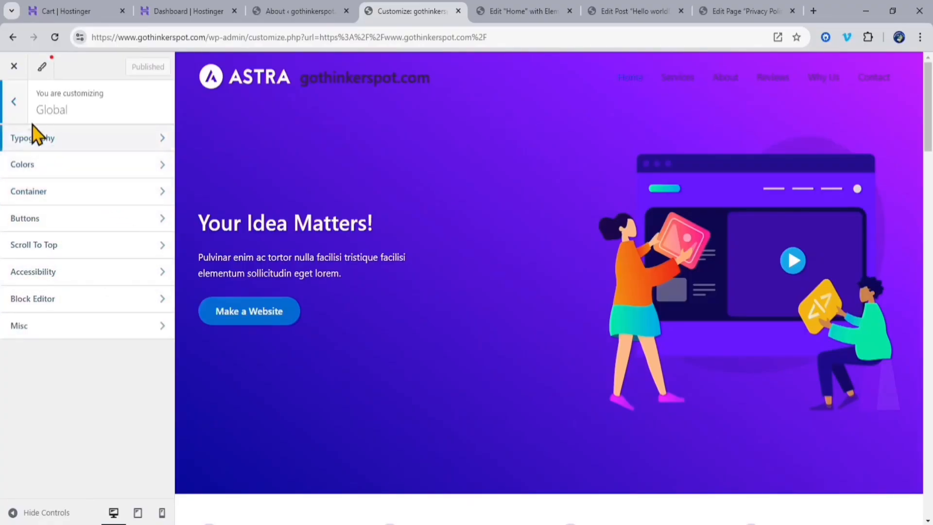
{"action": "left_click", "coordinate": [13, 105]}
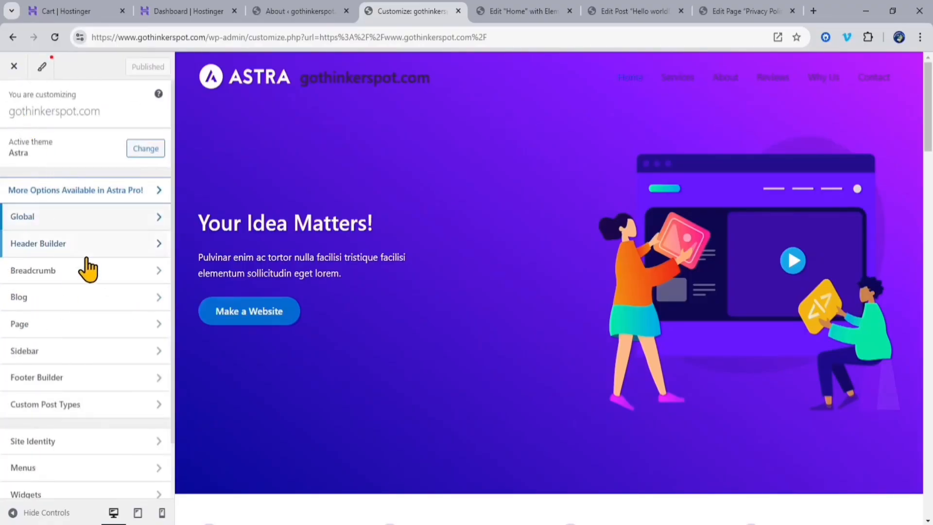
{"action": "left_click", "coordinate": [61, 253]}
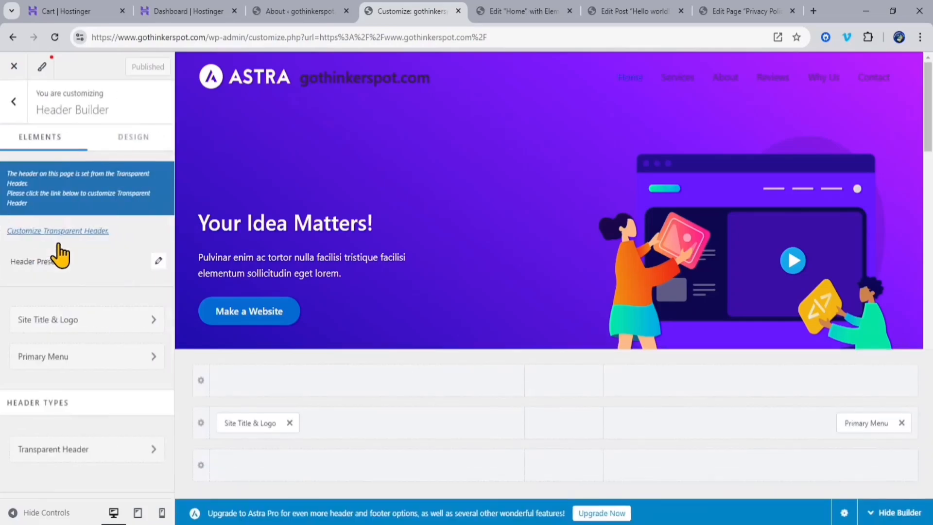
{"action": "left_click", "coordinate": [151, 321]}
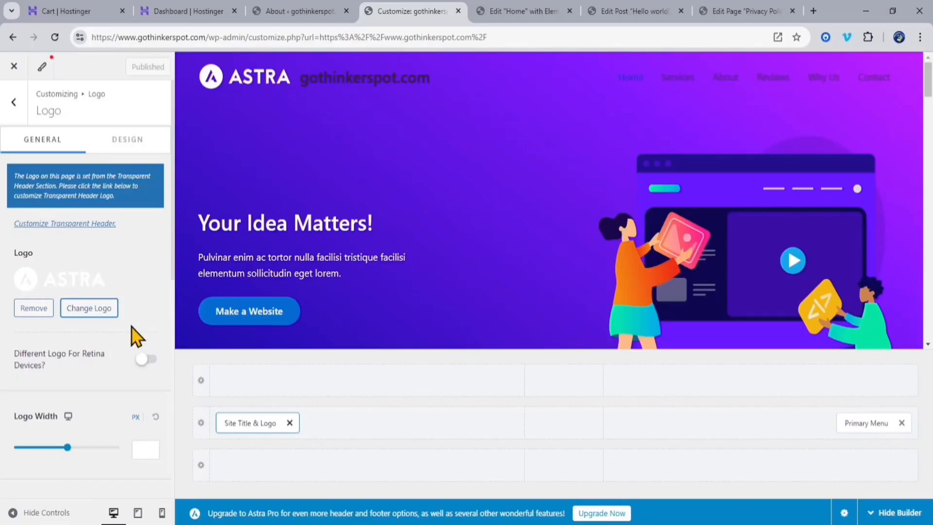
Look at the media library and upload options for changing the logo, and try removing the current logo.
{"action": "left_click", "coordinate": [88, 308]}
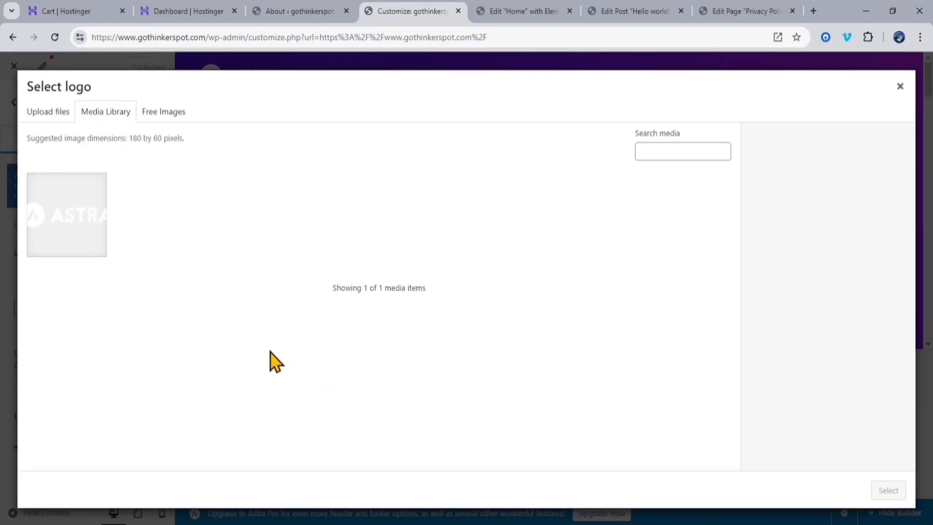
{"action": "left_click", "coordinate": [49, 113]}
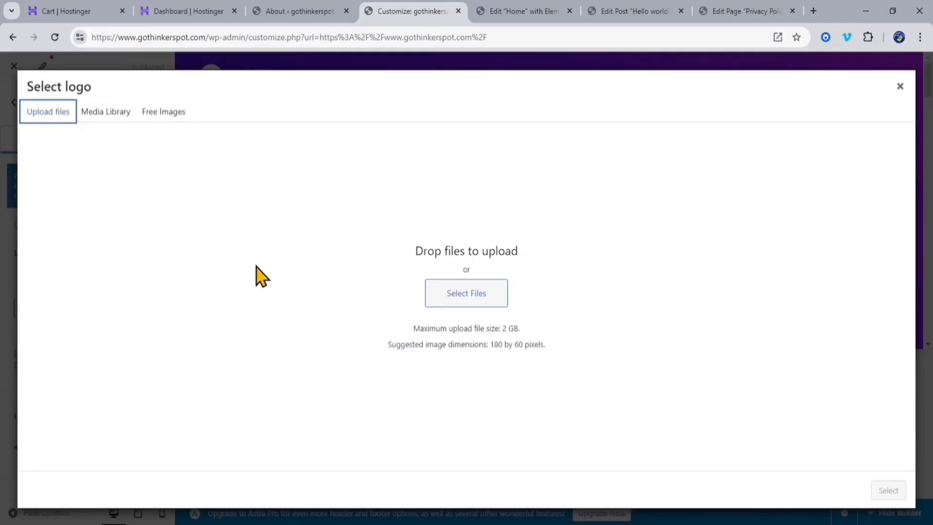
{"action": "left_click", "coordinate": [899, 86]}
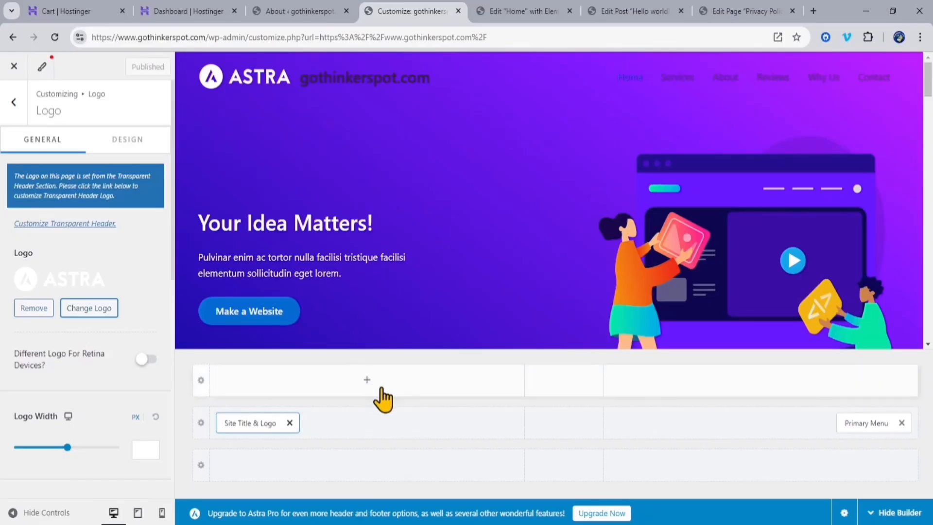
{"action": "left_click", "coordinate": [32, 308]}
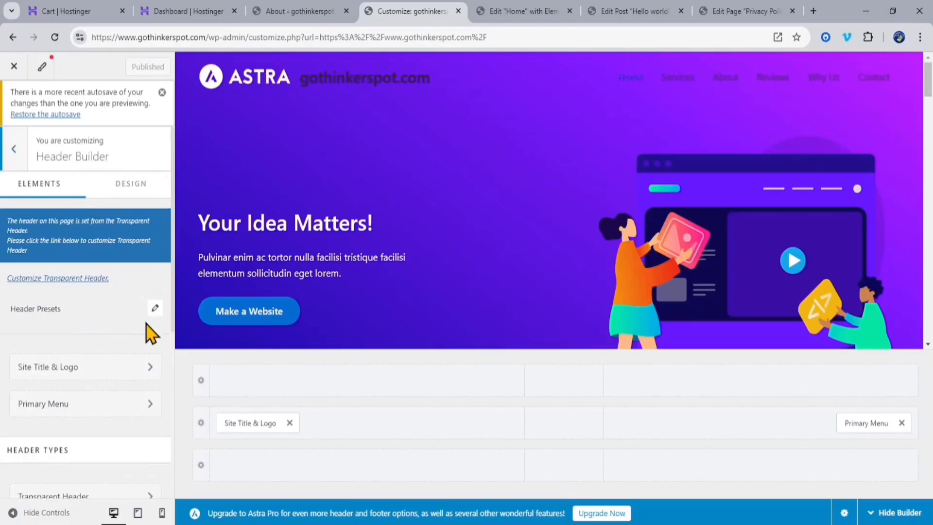
Open the Site Title & Logo settings from the Header Builder elements.
{"action": "scroll", "coordinate": [86, 325], "scroll_direction": "down", "scroll_amount": 2}
{"action": "scroll", "coordinate": [91, 335], "scroll_direction": "down", "scroll_amount": 2}
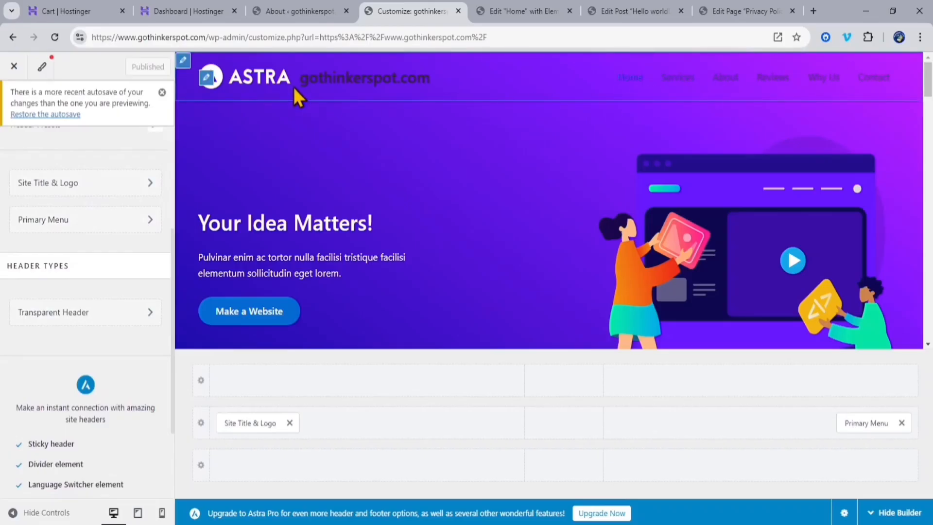
{"action": "left_click", "coordinate": [107, 184]}
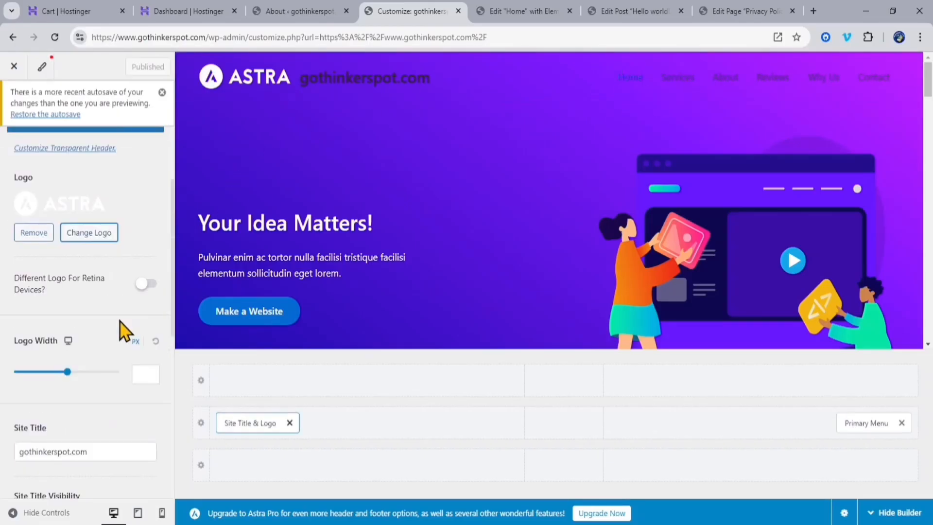
Try logo widths of 535 px and 200 px, and reset the logo width to its default.
{"action": "scroll", "coordinate": [111, 335], "scroll_direction": "down", "scroll_amount": 2}
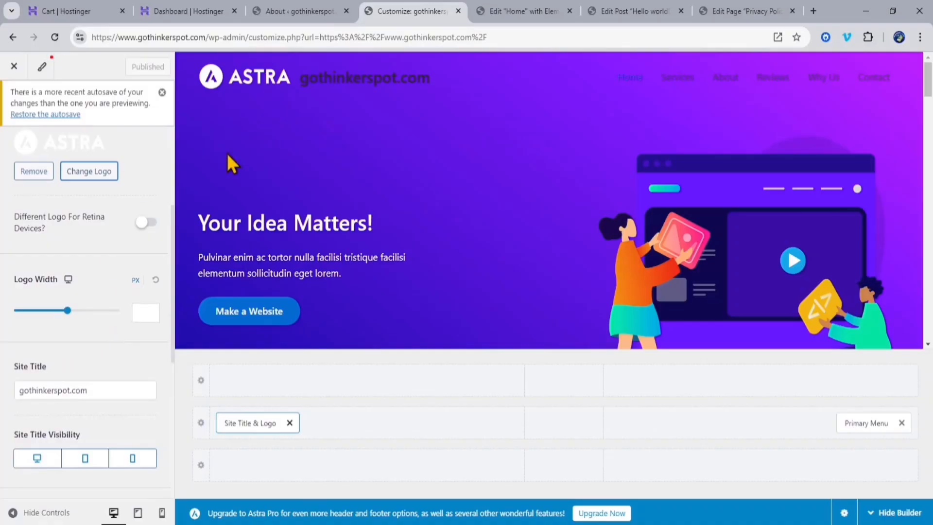
{"action": "left_click_drag", "start_coordinate": [67, 310], "coordinate": [105, 321]}
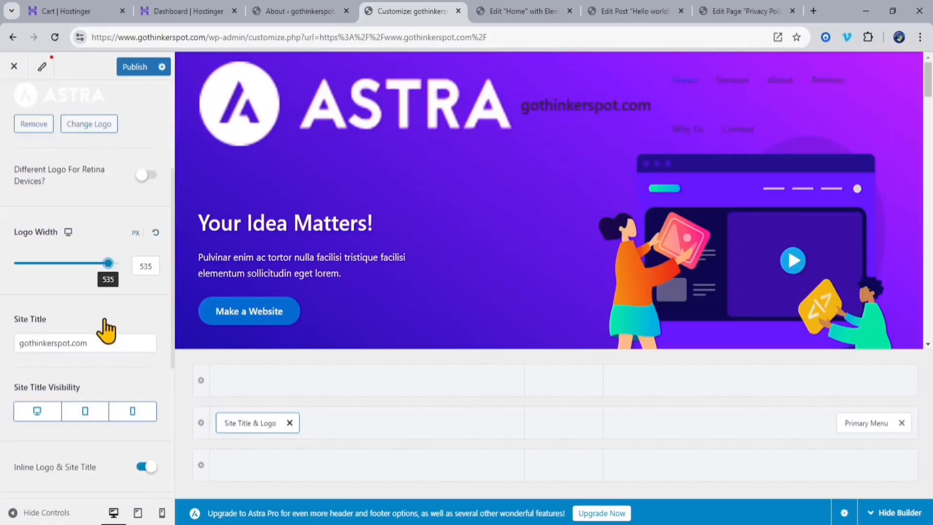
{"action": "left_click_drag", "start_coordinate": [108, 265], "coordinate": [50, 270]}
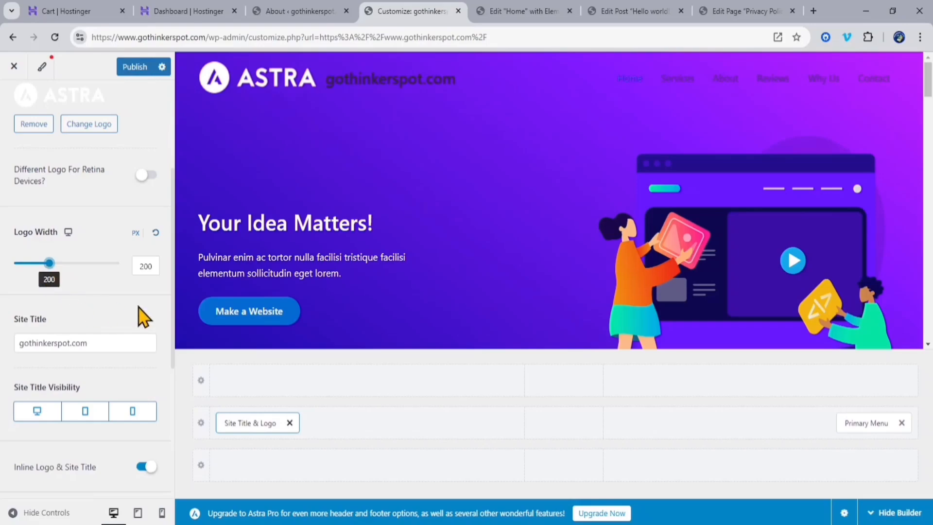
{"action": "scroll", "coordinate": [142, 313], "scroll_direction": "up", "scroll_amount": 3}
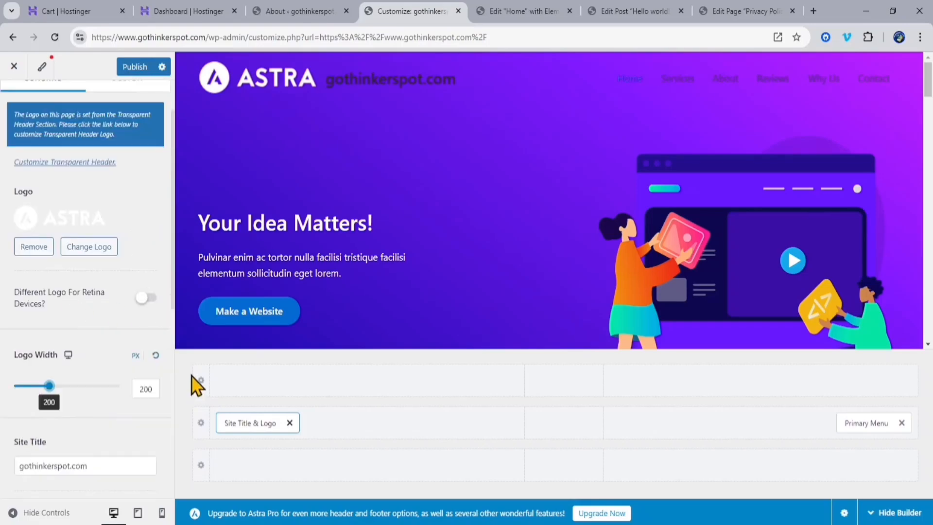
{"action": "left_click", "coordinate": [156, 356]}
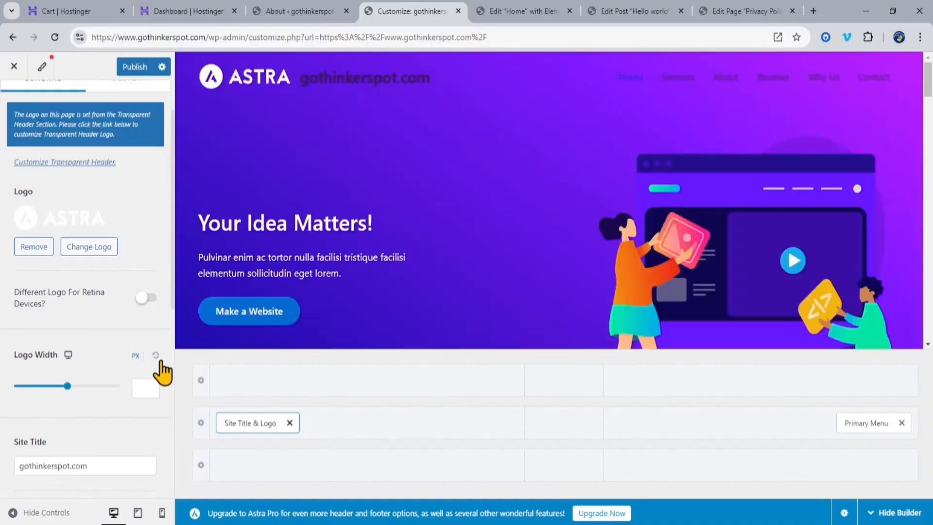
Try switching the site title's mobile visibility off and back on, and turn off Inline Logo & Site Title.
{"action": "scroll", "coordinate": [117, 420], "scroll_direction": "down", "scroll_amount": 4}
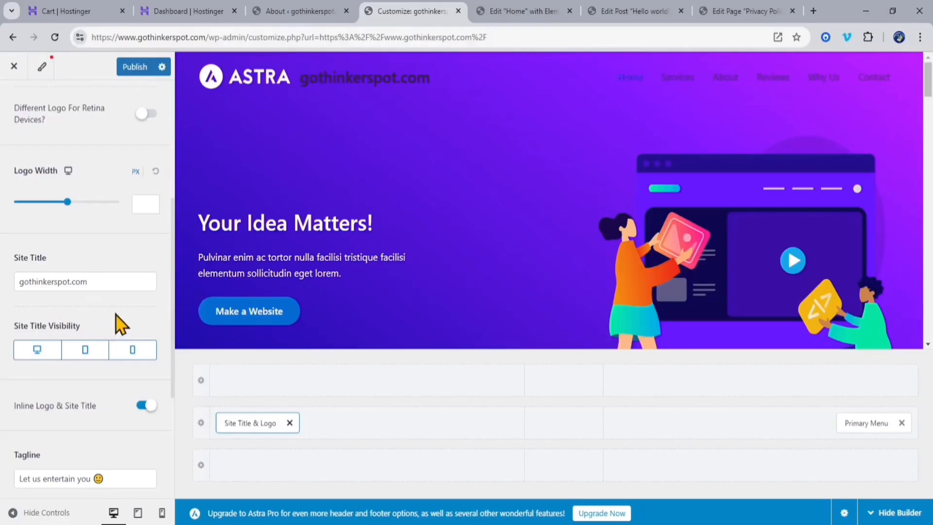
{"action": "scroll", "coordinate": [114, 323], "scroll_direction": "down", "scroll_amount": 3}
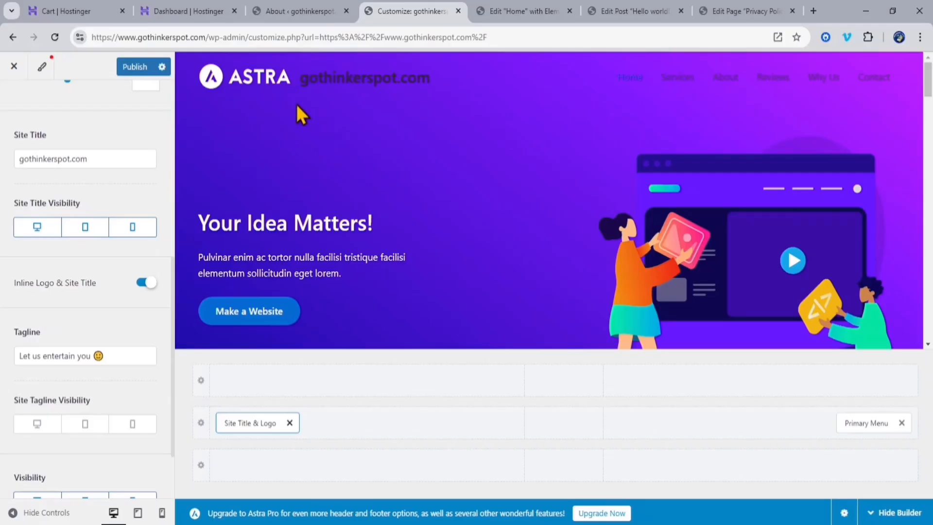
{"action": "left_click", "coordinate": [133, 227]}
{"action": "left_click", "coordinate": [133, 229]}
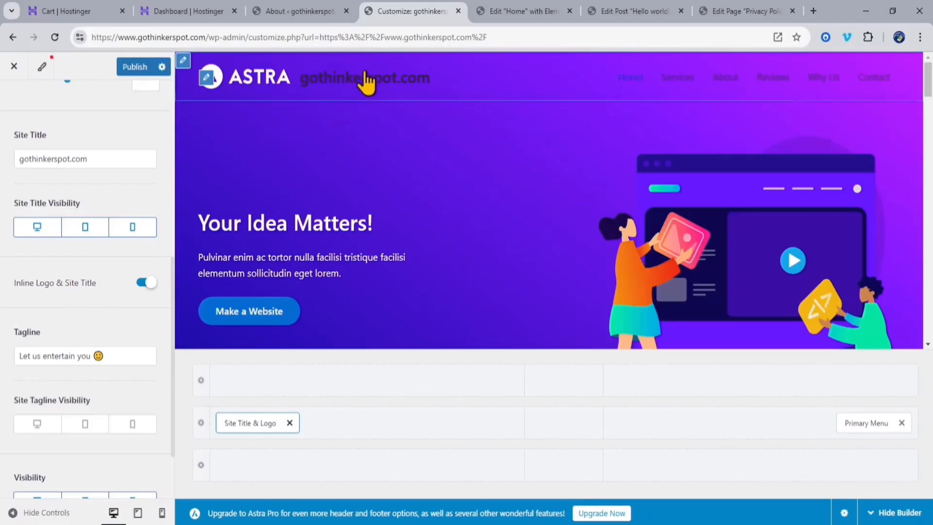
{"action": "left_click", "coordinate": [142, 284]}
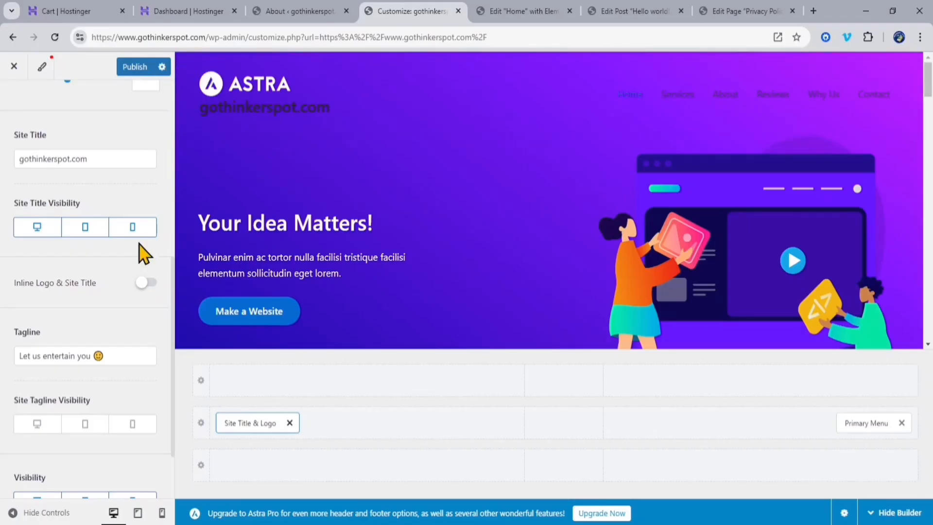
Enable the site tagline's visibility on desktop, tablet and mobile.
{"action": "scroll", "coordinate": [83, 323], "scroll_direction": "down", "scroll_amount": 2}
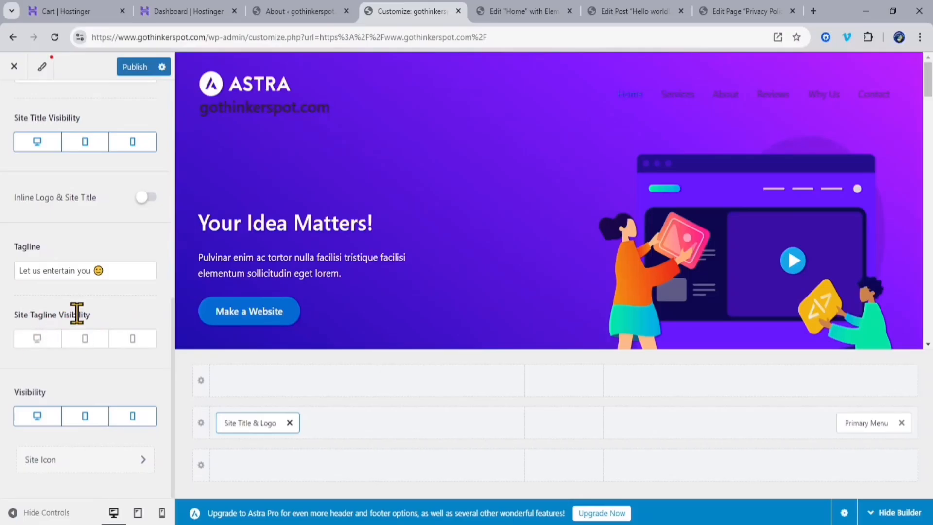
{"action": "left_click", "coordinate": [38, 343]}
{"action": "left_click", "coordinate": [85, 340]}
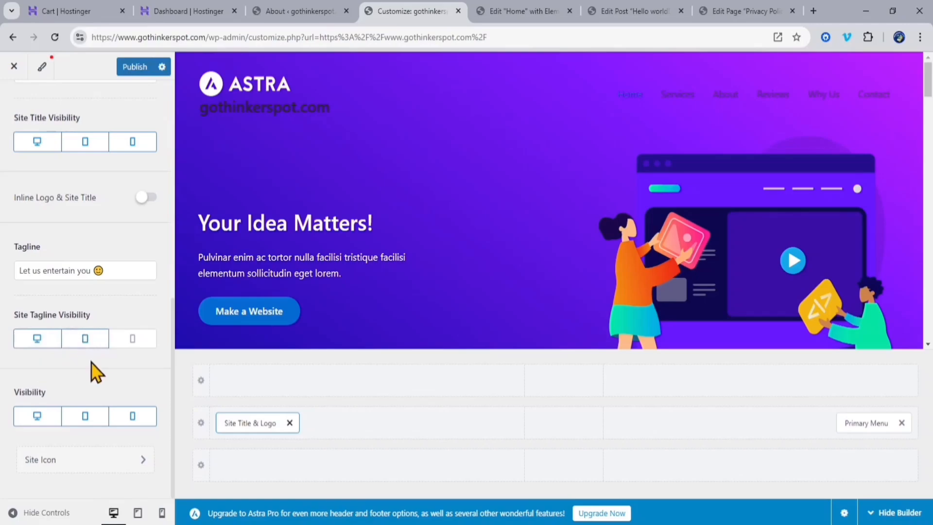
{"action": "left_click", "coordinate": [131, 341]}
Remove the logo image from the header and look over the remaining general logo settings.
{"action": "scroll", "coordinate": [87, 367], "scroll_direction": "up", "scroll_amount": 10}
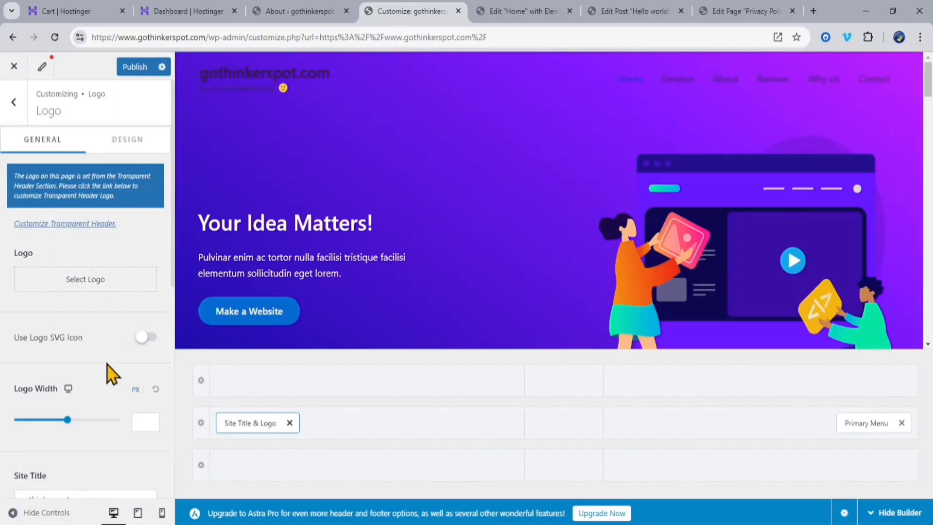
{"action": "scroll", "coordinate": [108, 374], "scroll_direction": "down", "scroll_amount": 6}
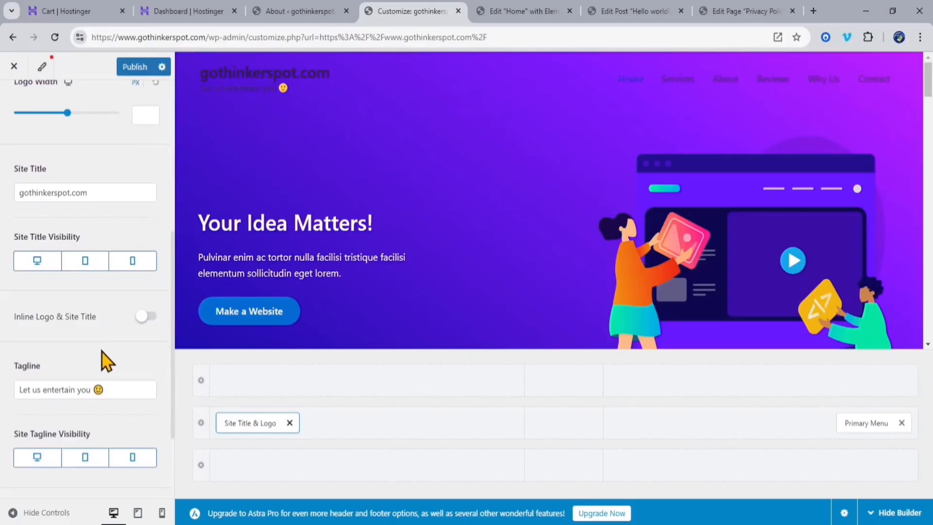
{"action": "scroll", "coordinate": [107, 361], "scroll_direction": "down", "scroll_amount": 3}
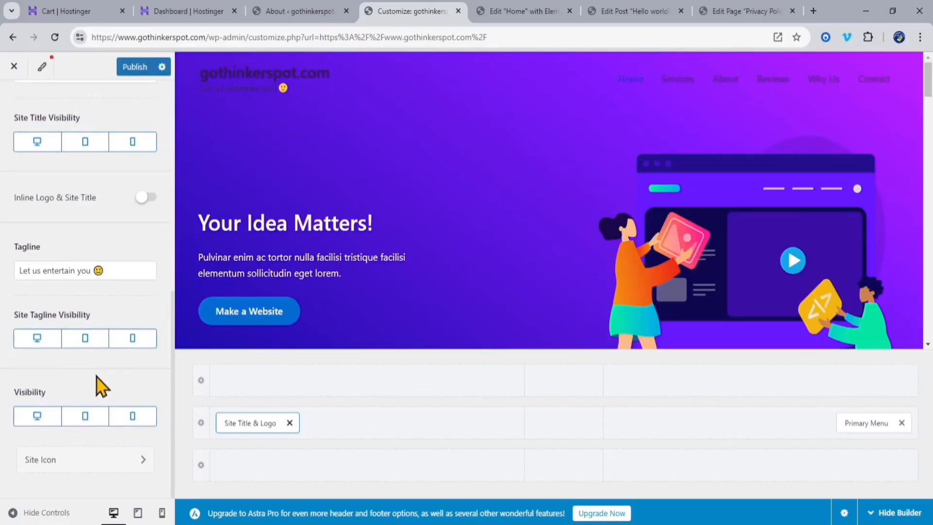
{"action": "scroll", "coordinate": [102, 386], "scroll_direction": "up", "scroll_amount": 9}
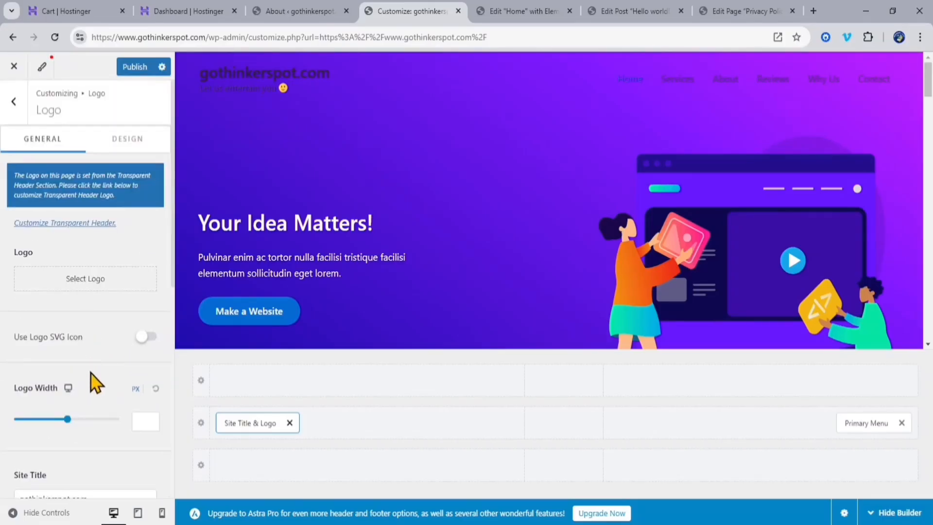
{"action": "scroll", "coordinate": [96, 384], "scroll_direction": "down", "scroll_amount": 3}
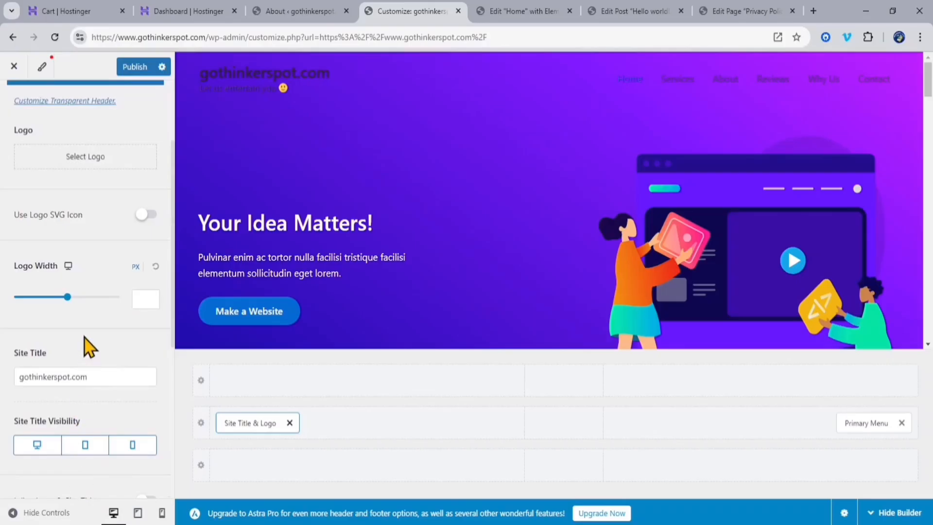
{"action": "scroll", "coordinate": [94, 342], "scroll_direction": "up", "scroll_amount": 3}
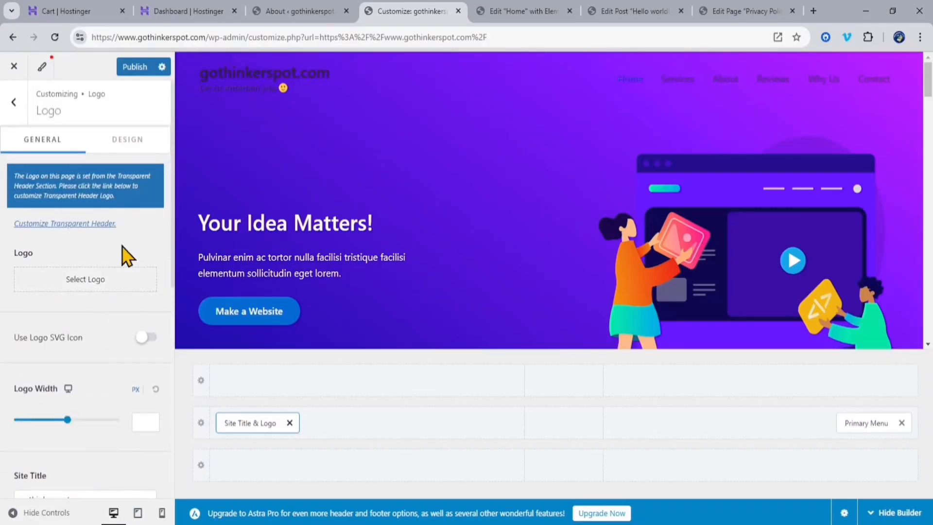
Set the site title's colour in the logo design settings to blue, and change it to yellow.
{"action": "left_click", "coordinate": [132, 142]}
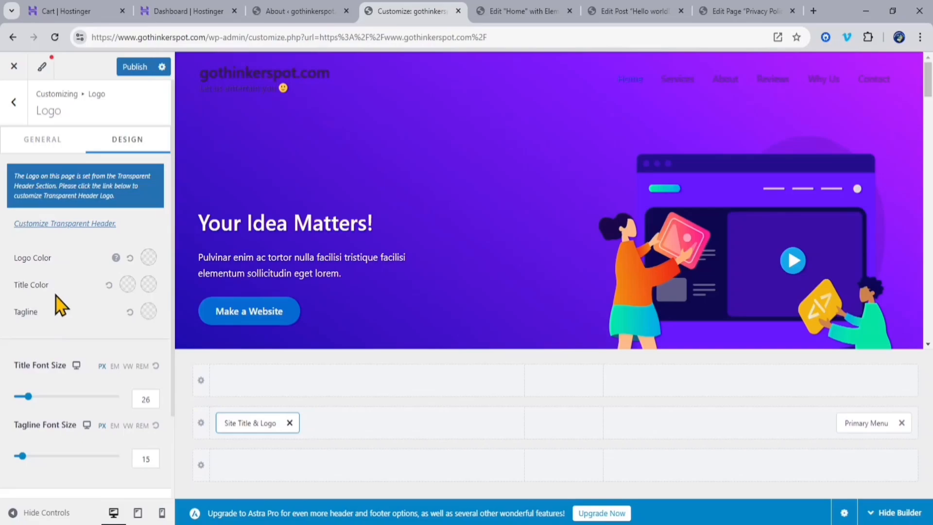
{"action": "left_click", "coordinate": [128, 283]}
{"action": "left_click", "coordinate": [25, 312]}
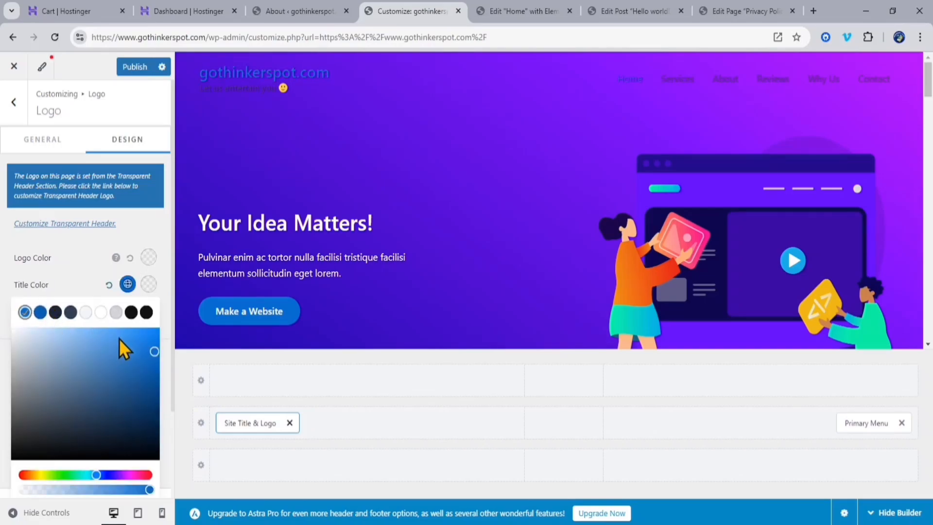
{"action": "left_click", "coordinate": [39, 474]}
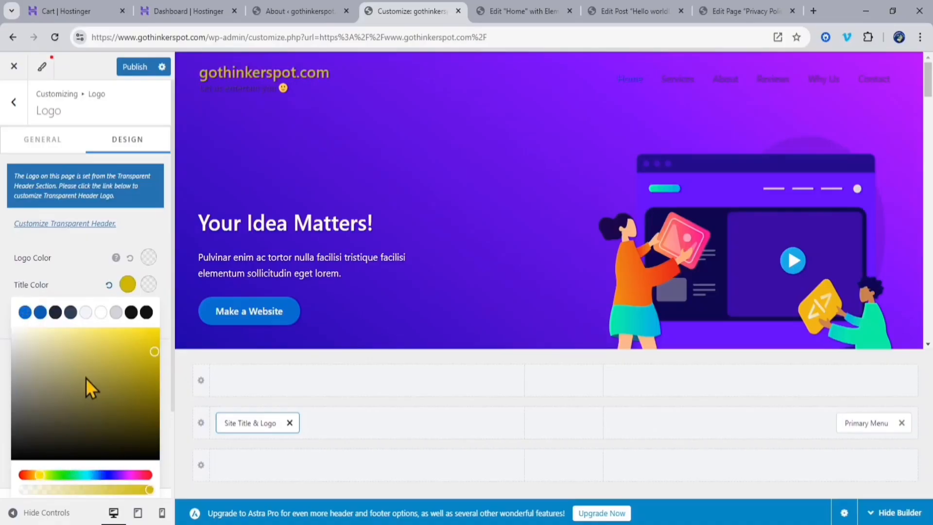
{"action": "left_click", "coordinate": [79, 283]}
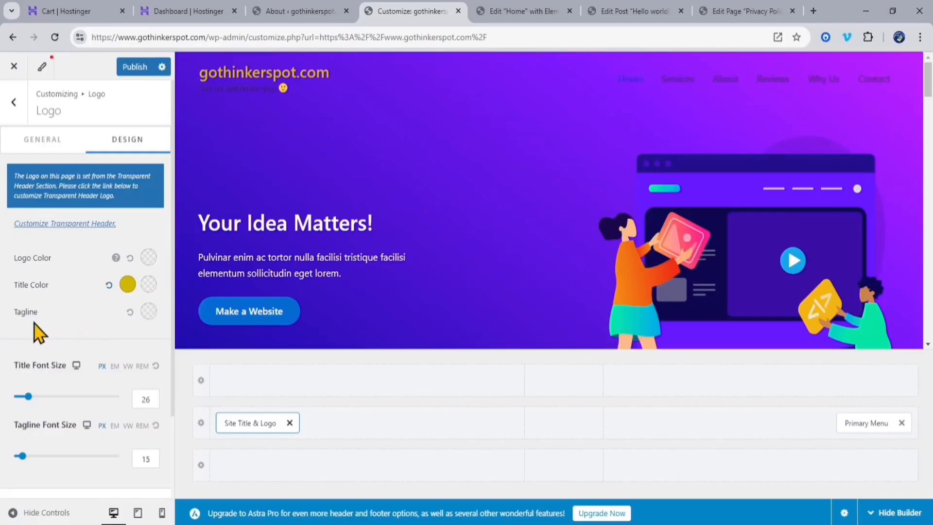
Set the tagline's colour to red in the logo design settings.
{"action": "left_click", "coordinate": [149, 311]}
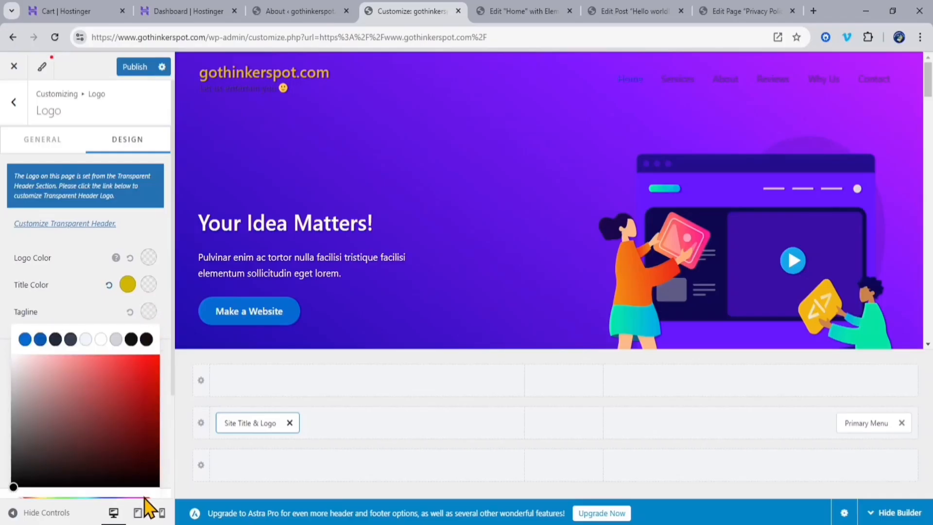
{"action": "left_click", "coordinate": [140, 379]}
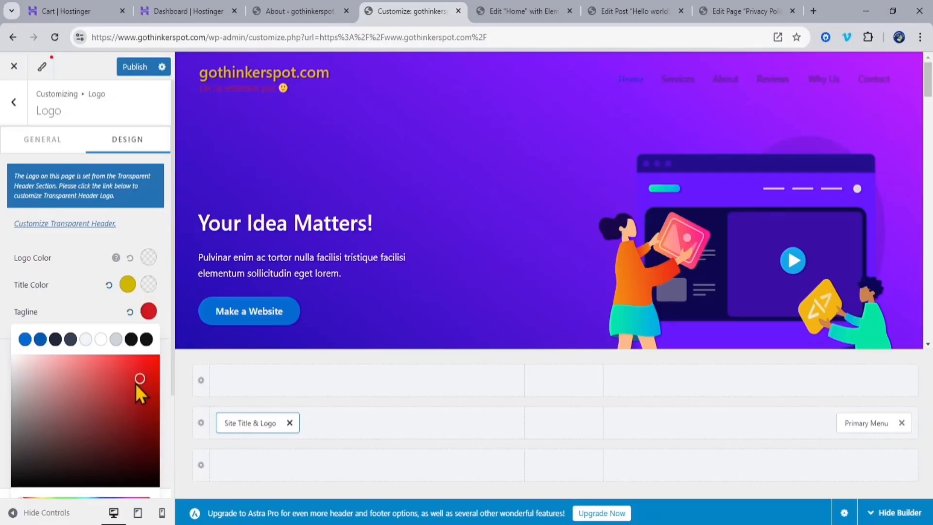
{"action": "left_click", "coordinate": [81, 306]}
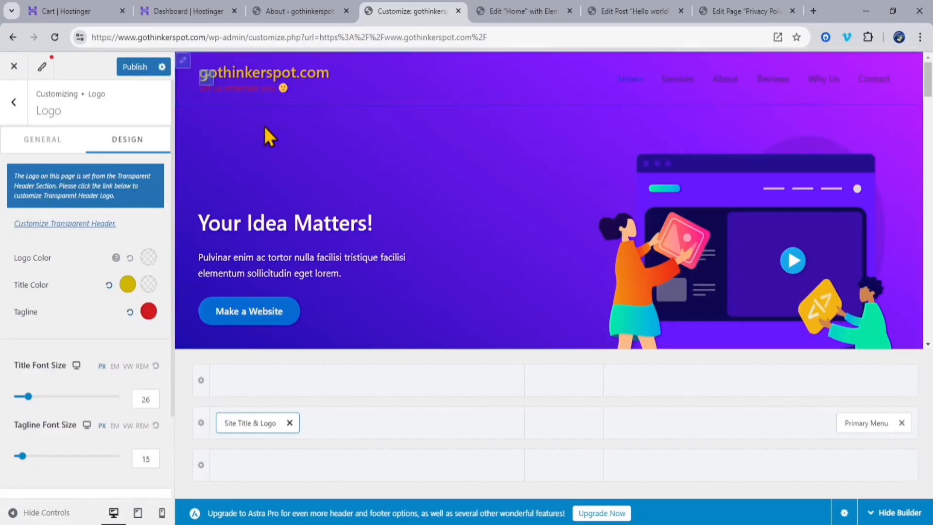
Set the title font size to 25 px and the tagline font size to 21 px.
{"action": "scroll", "coordinate": [80, 282], "scroll_direction": "down", "scroll_amount": 1}
{"action": "scroll", "coordinate": [80, 286], "scroll_direction": "down", "scroll_amount": 1}
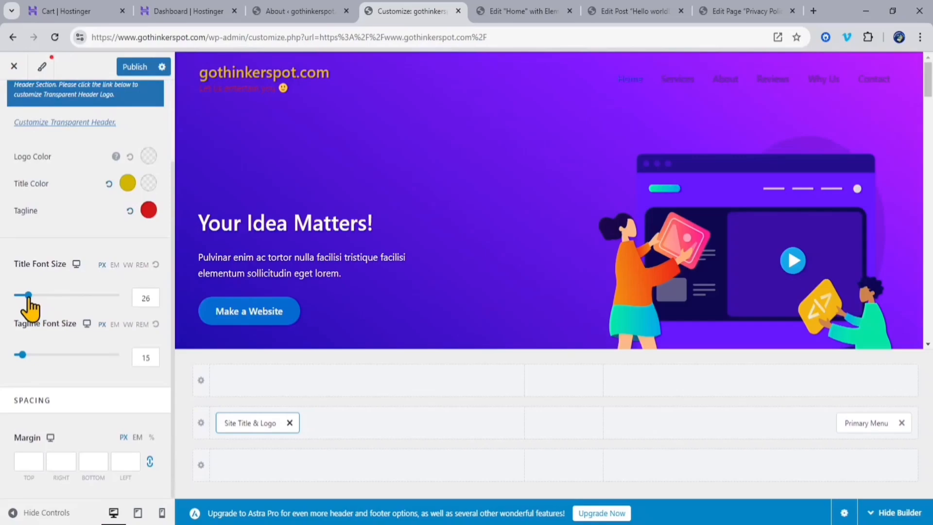
{"action": "mouse_move", "coordinate": [28, 298]}
{"action": "left_mouse_down"}
{"action": "mouse_move", "coordinate": [52, 297]}
{"action": "mouse_move", "coordinate": [28, 297]}
{"action": "left_mouse_up"}
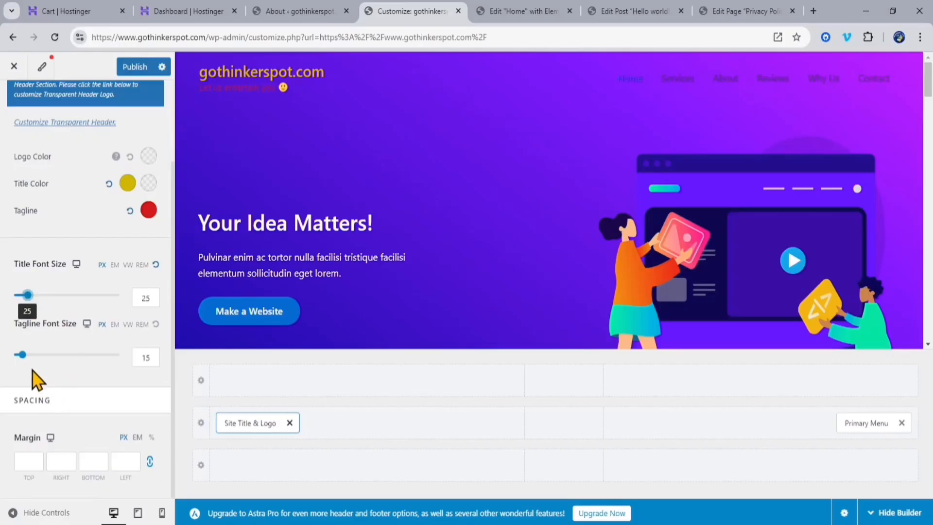
{"action": "left_click_drag", "start_coordinate": [22, 355], "coordinate": [29, 359]}
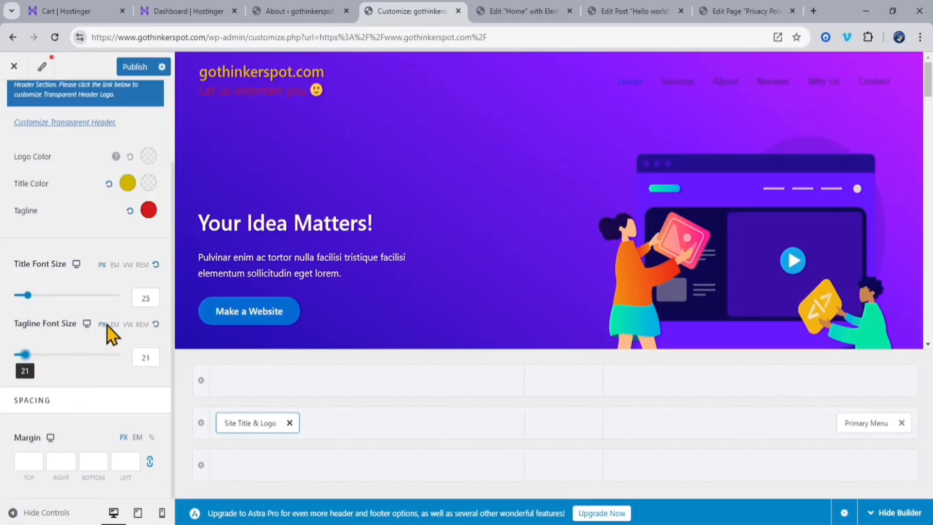
{"action": "scroll", "coordinate": [92, 243], "scroll_direction": "up", "scroll_amount": 2}
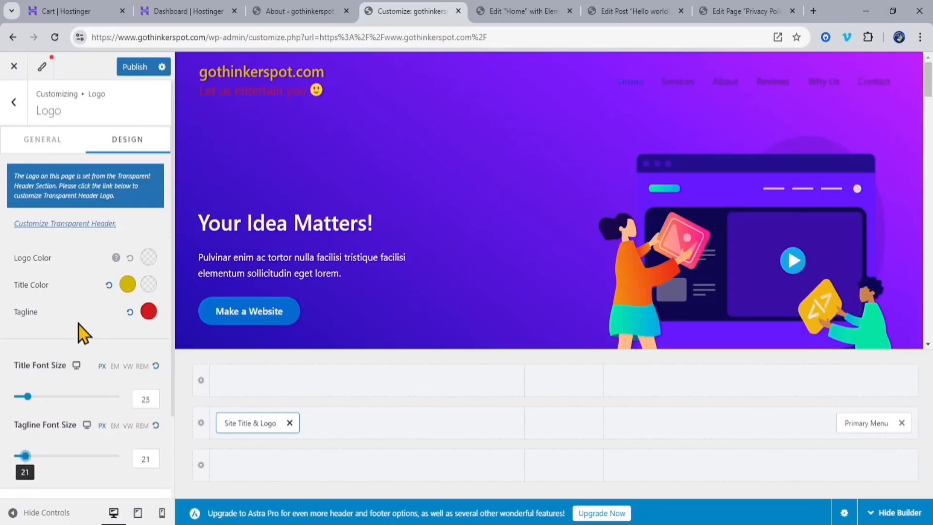
{"action": "scroll", "coordinate": [80, 334], "scroll_direction": "down", "scroll_amount": 2}
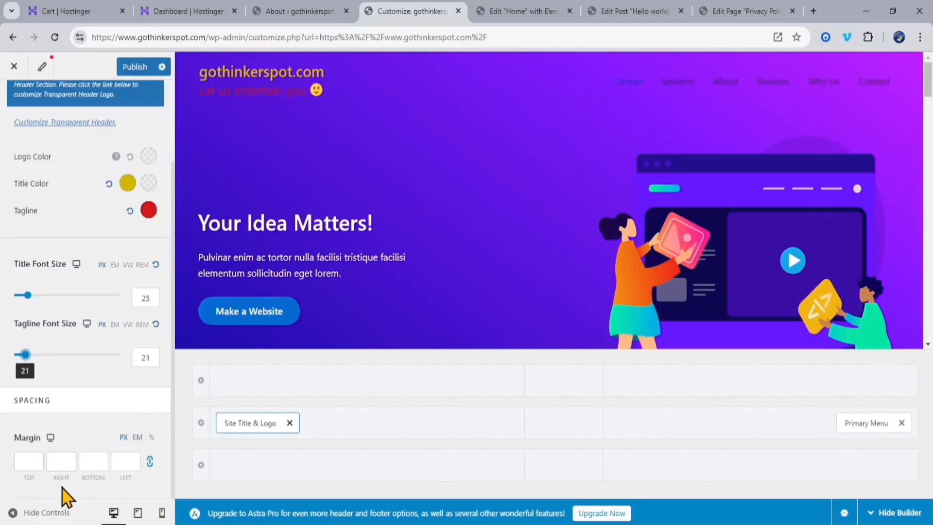
Publish the site title and tagline design changes.
{"action": "scroll", "coordinate": [62, 487], "scroll_direction": "up", "scroll_amount": 3}
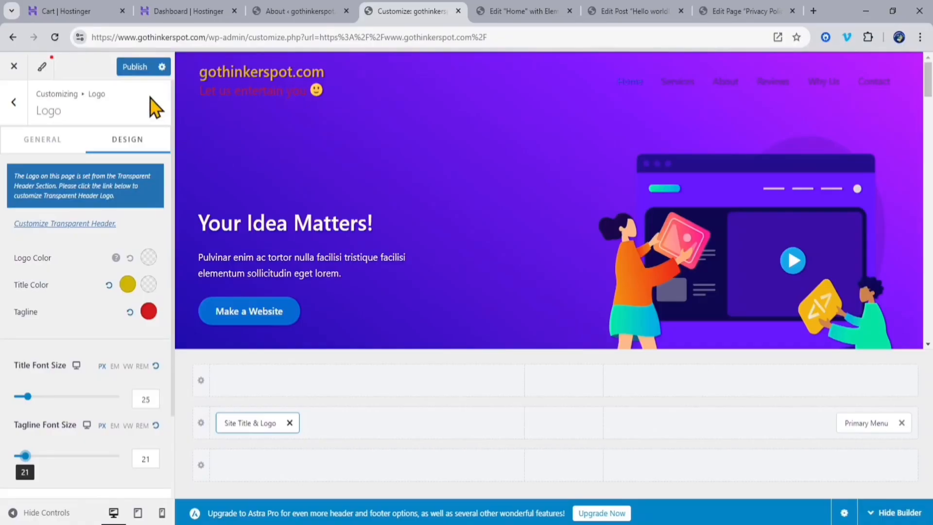
{"action": "left_click", "coordinate": [138, 69]}
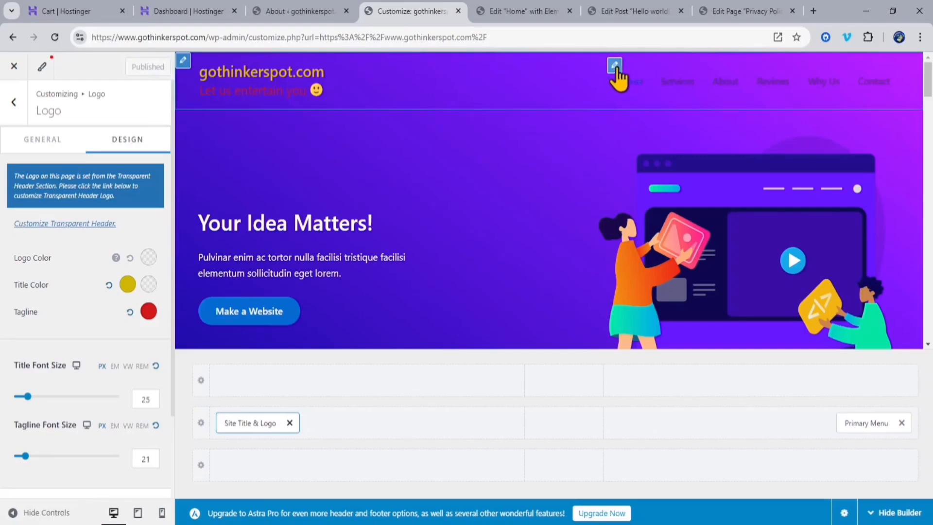
Open the primary menu's settings from the header preview and look over its general and design options.
{"action": "left_click", "coordinate": [614, 66]}
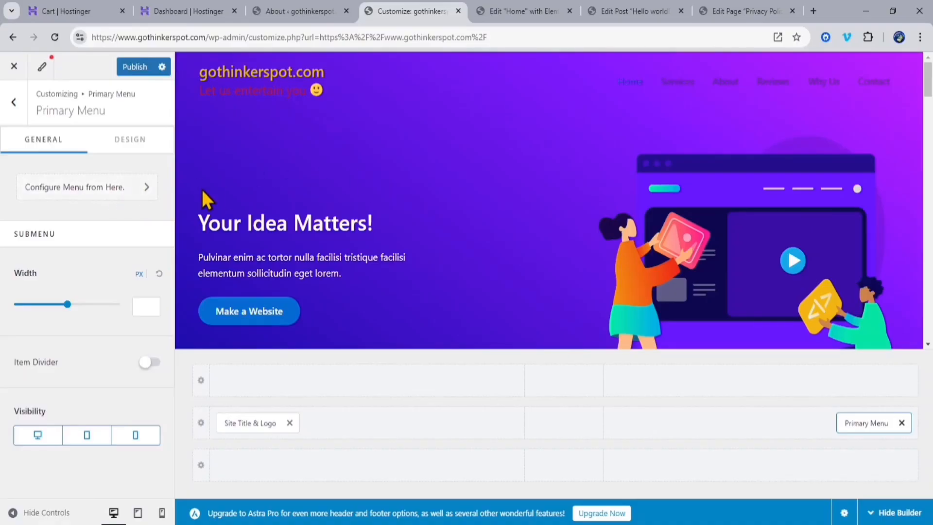
{"action": "scroll", "coordinate": [77, 464], "scroll_direction": "down", "scroll_amount": 8}
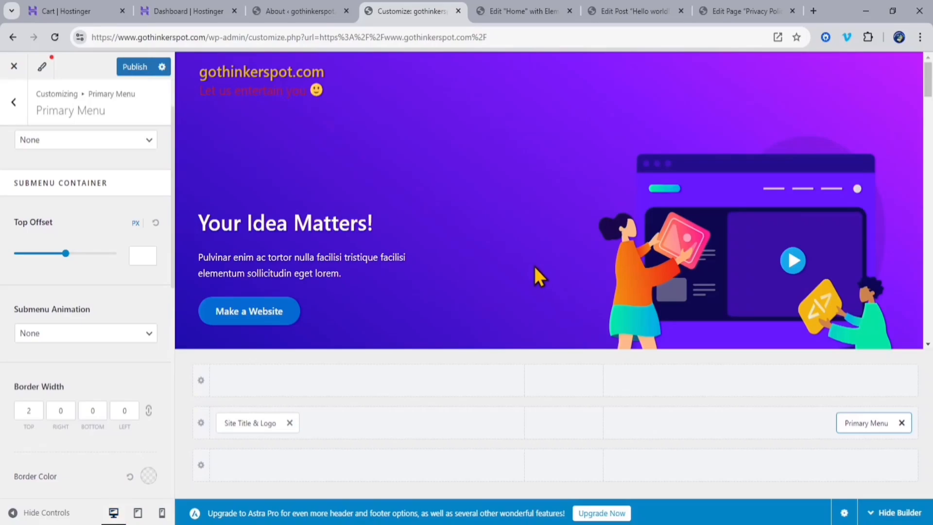
{"action": "scroll", "coordinate": [534, 266], "scroll_direction": "down", "scroll_amount": 8}
{"action": "scroll", "coordinate": [542, 254], "scroll_direction": "up", "scroll_amount": 8}
{"action": "scroll", "coordinate": [145, 313], "scroll_direction": "up", "scroll_amount": 2}
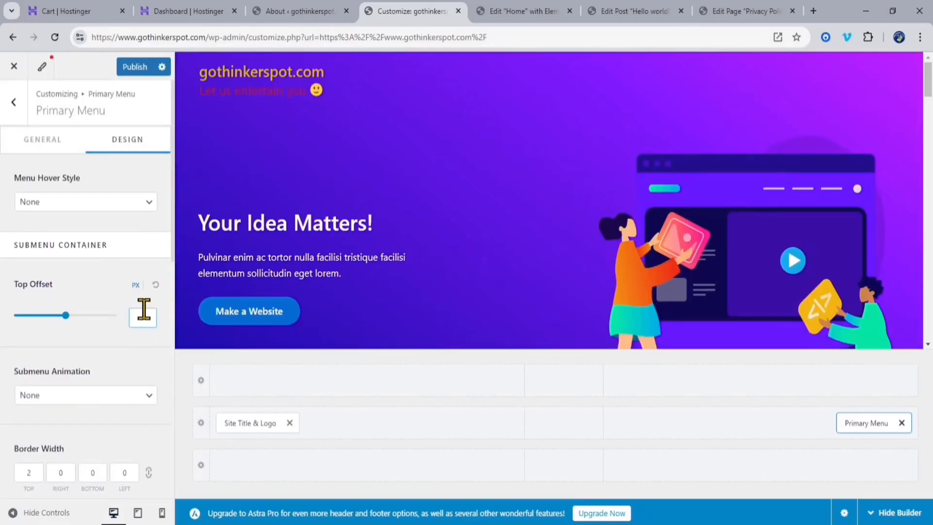
Turn on the primary menu's visibility for desktop, tablet and mobile in its general settings.
{"action": "left_click", "coordinate": [44, 143]}
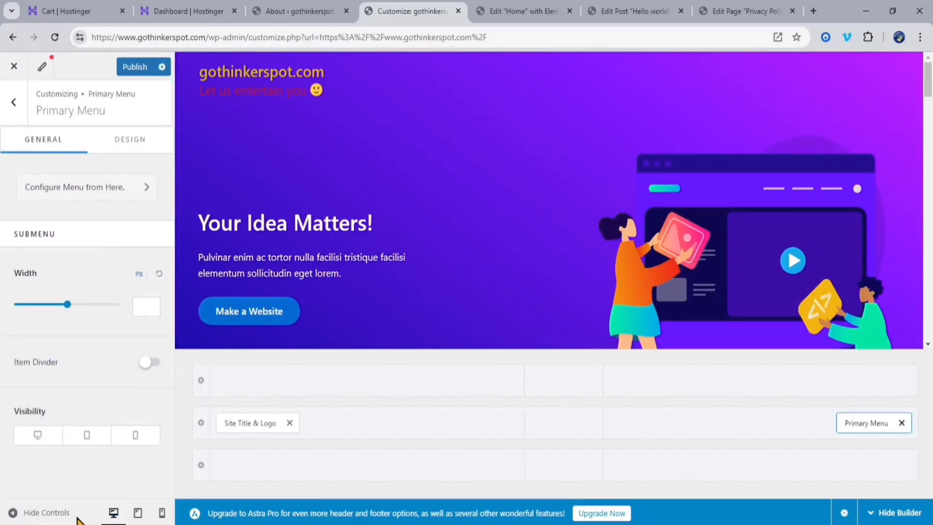
{"action": "left_click", "coordinate": [39, 436]}
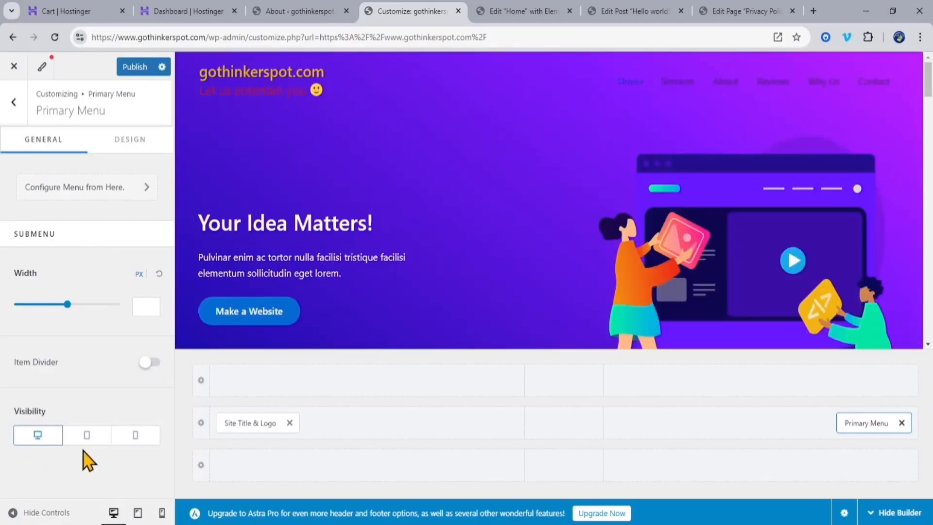
{"action": "left_click", "coordinate": [86, 437]}
{"action": "left_click", "coordinate": [135, 436]}
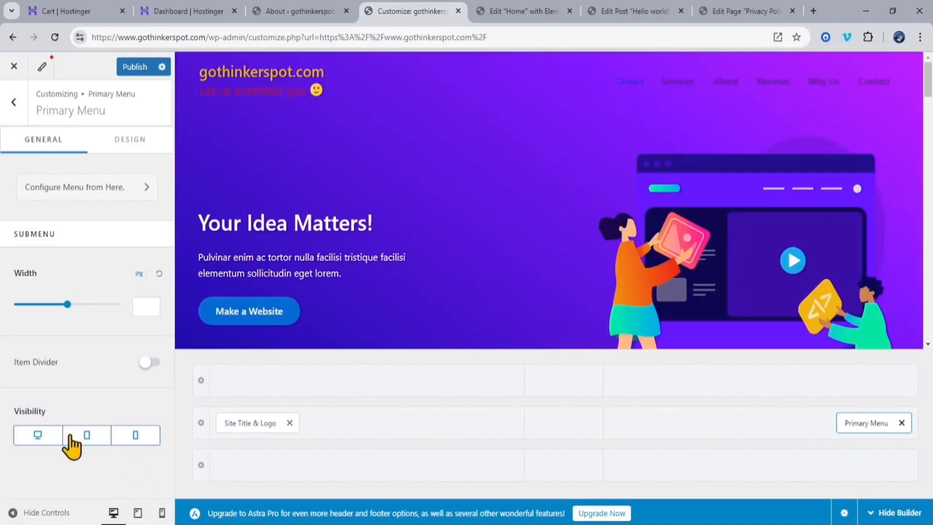
Set the submenu container's border radius in the menu's design settings to 22 px top and 44 px right, with the sides unlinked.
{"action": "left_click", "coordinate": [130, 140]}
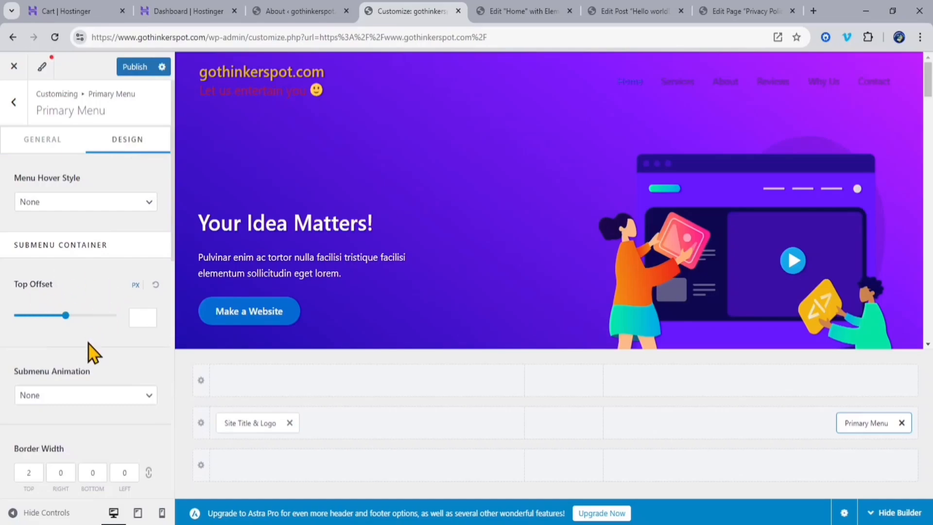
{"action": "scroll", "coordinate": [92, 357], "scroll_direction": "down", "scroll_amount": 3}
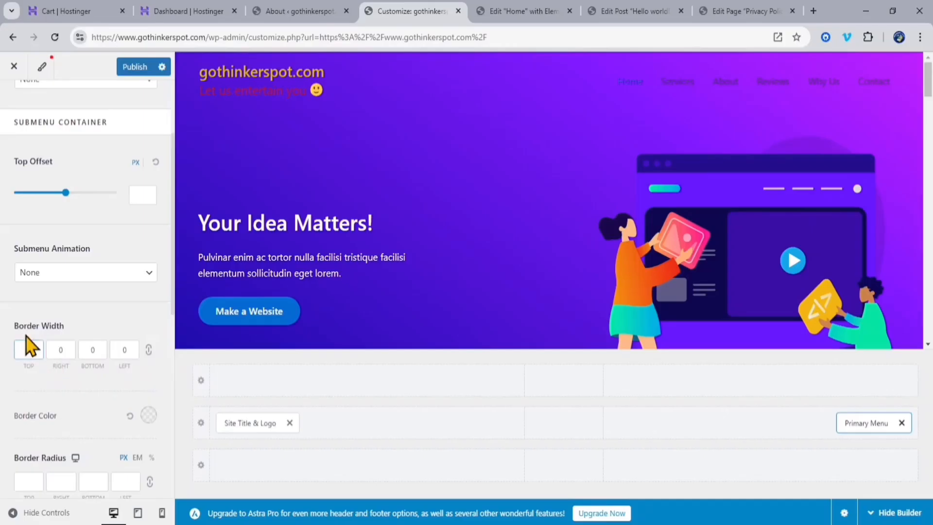
{"action": "scroll", "coordinate": [127, 392], "scroll_direction": "down", "scroll_amount": 4}
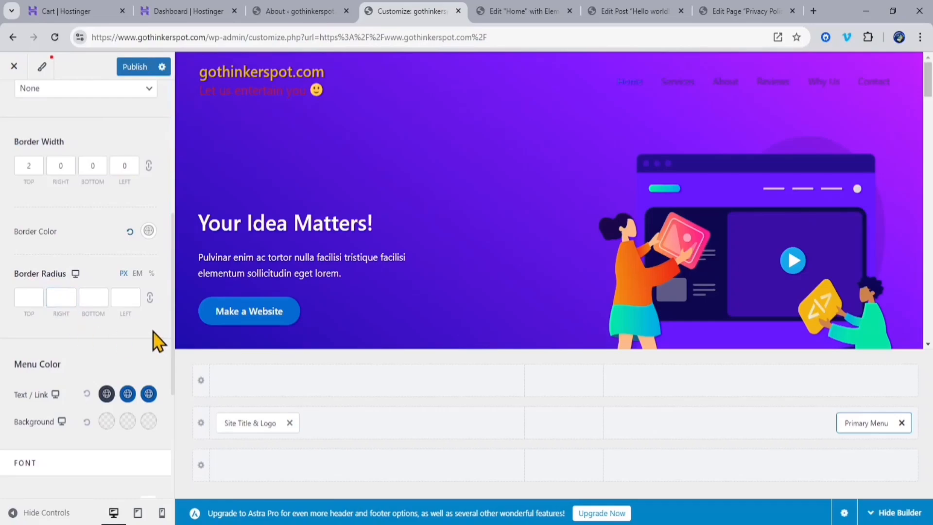
{"action": "left_click", "coordinate": [150, 298]}
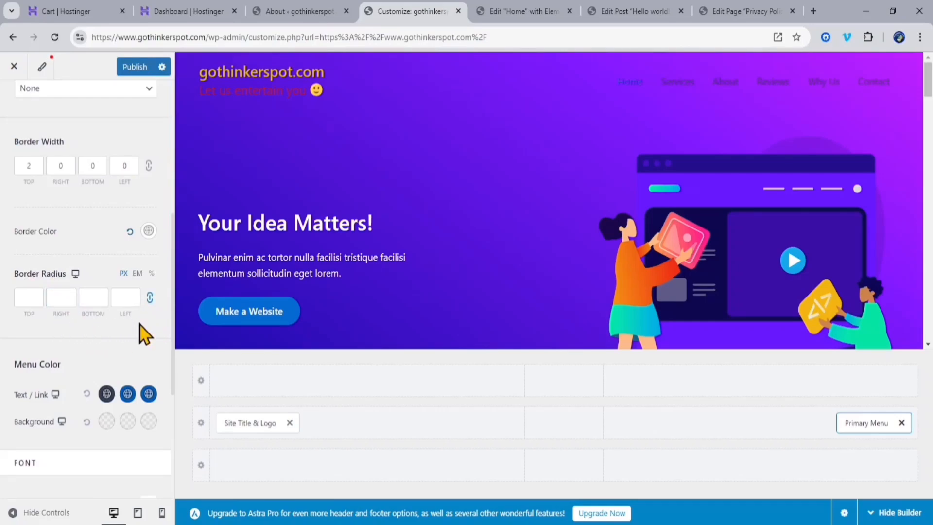
{"action": "left_click", "coordinate": [151, 299]}
{"action": "left_click", "coordinate": [30, 302]}
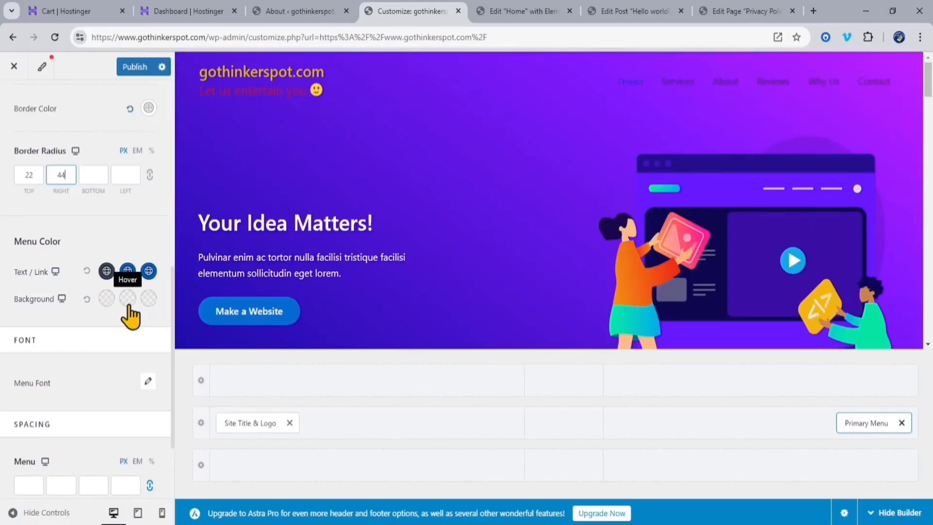
Set the primary menu's text/link colour to white for the normal state and black for the hover state.
{"action": "left_click", "coordinate": [106, 271]}
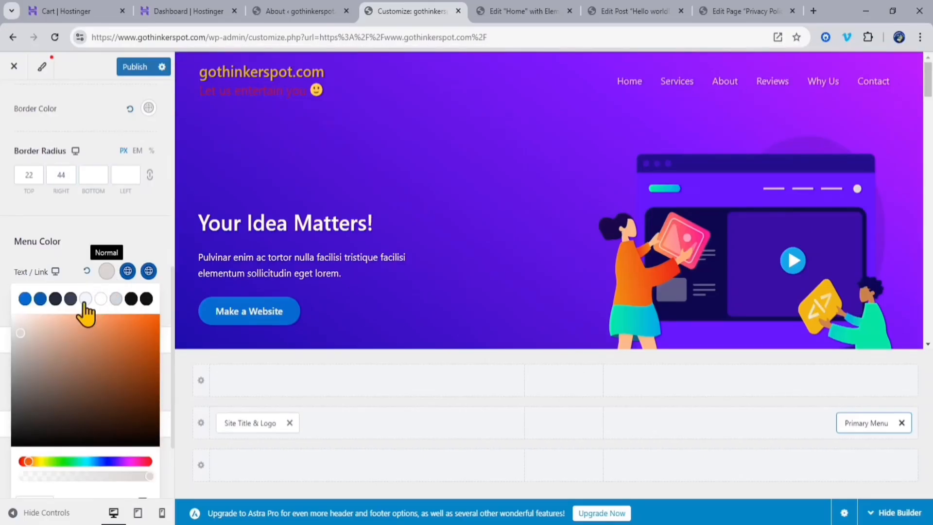
{"action": "left_click", "coordinate": [100, 299]}
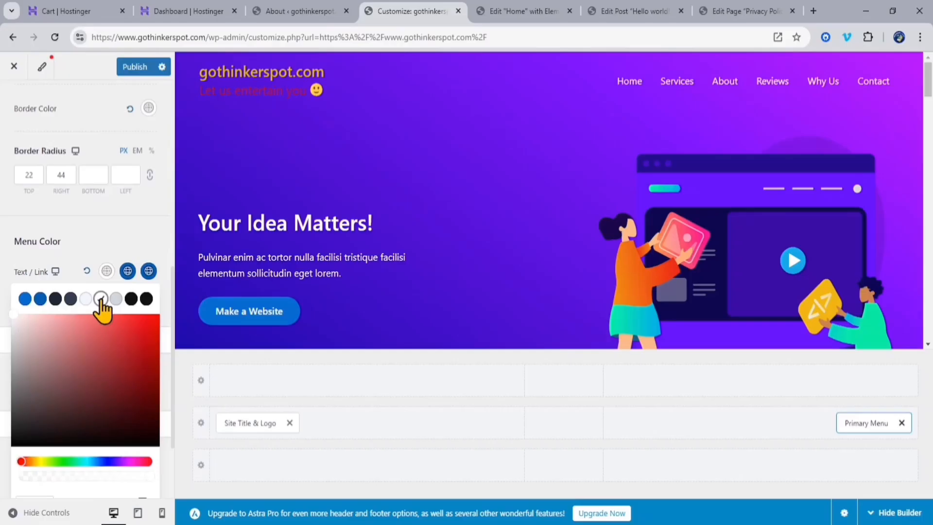
{"action": "left_click", "coordinate": [130, 248]}
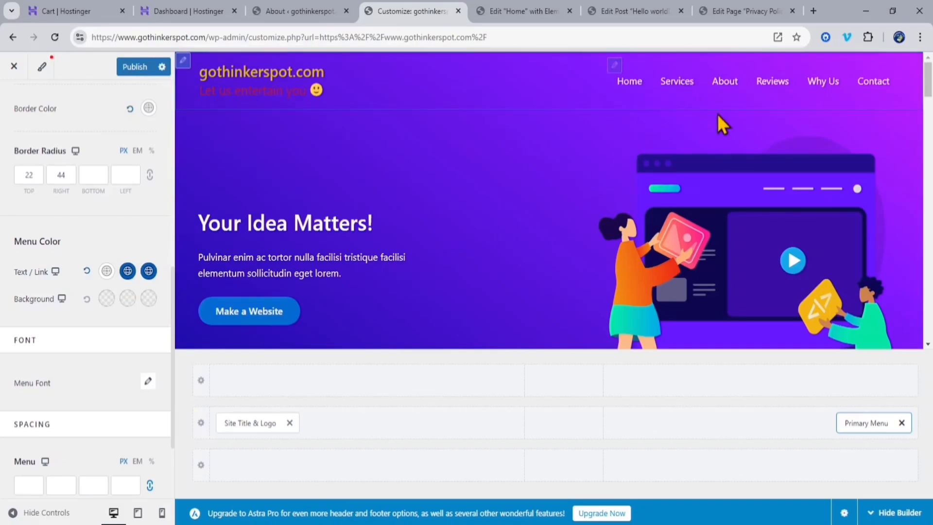
{"action": "left_click", "coordinate": [127, 271]}
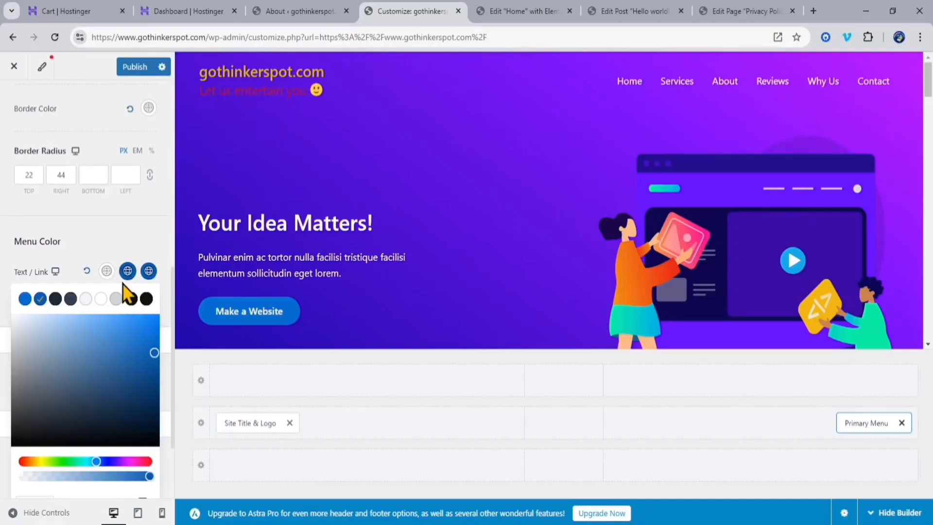
{"action": "left_click", "coordinate": [131, 298]}
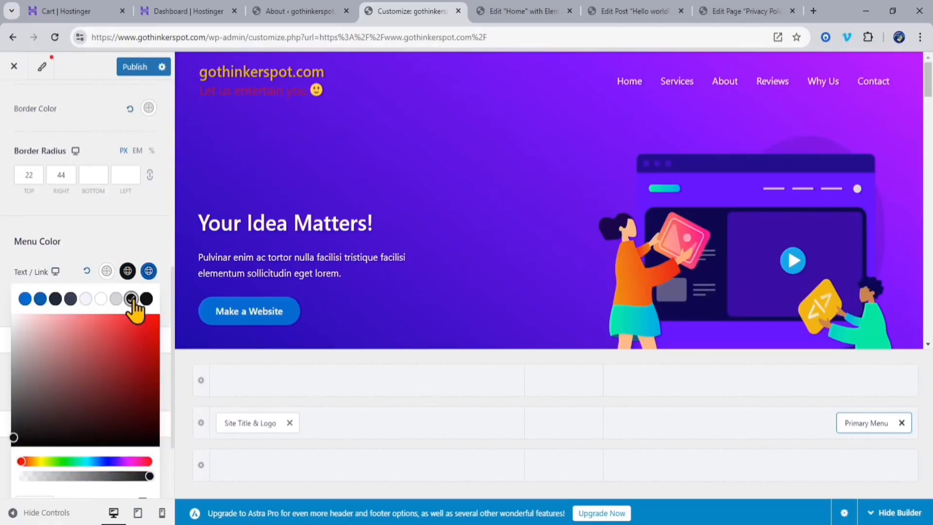
{"action": "left_click", "coordinate": [140, 251]}
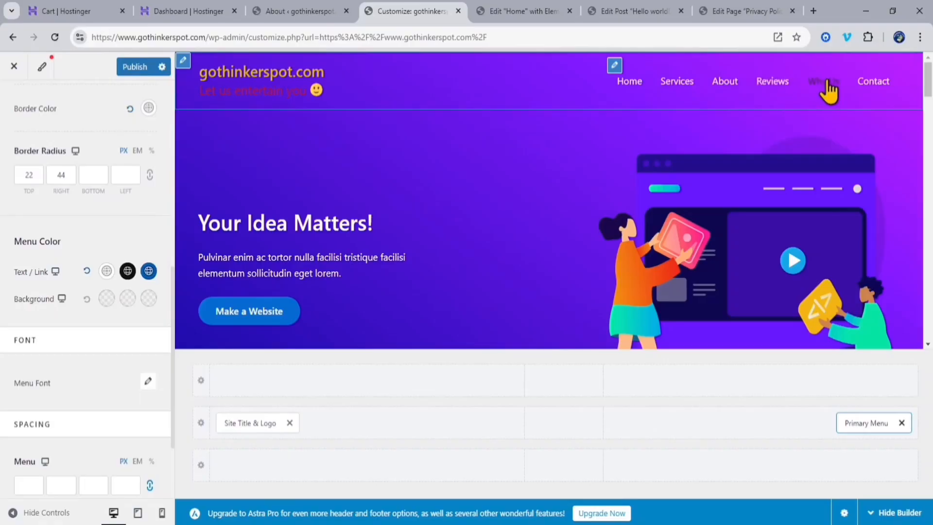
Set the primary menu's active text/link colour to red.
{"action": "left_click", "coordinate": [148, 272]}
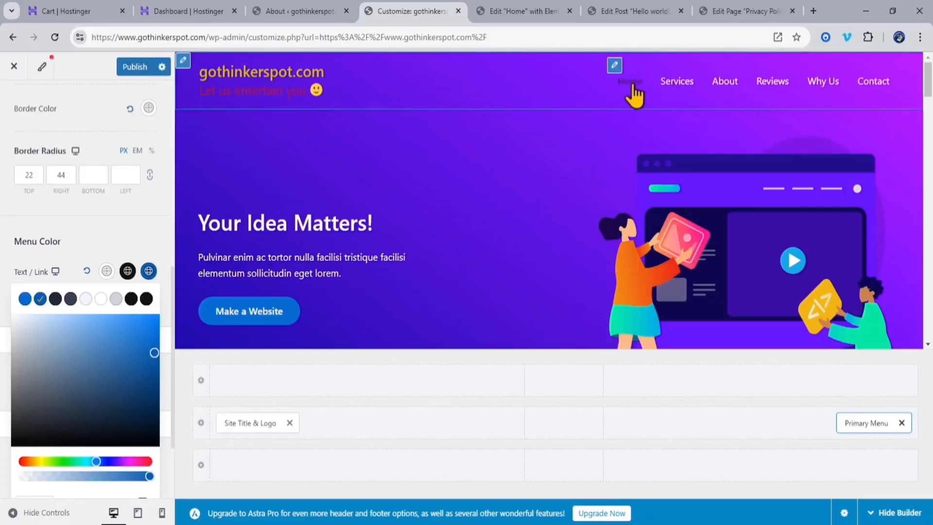
{"action": "left_click", "coordinate": [148, 463]}
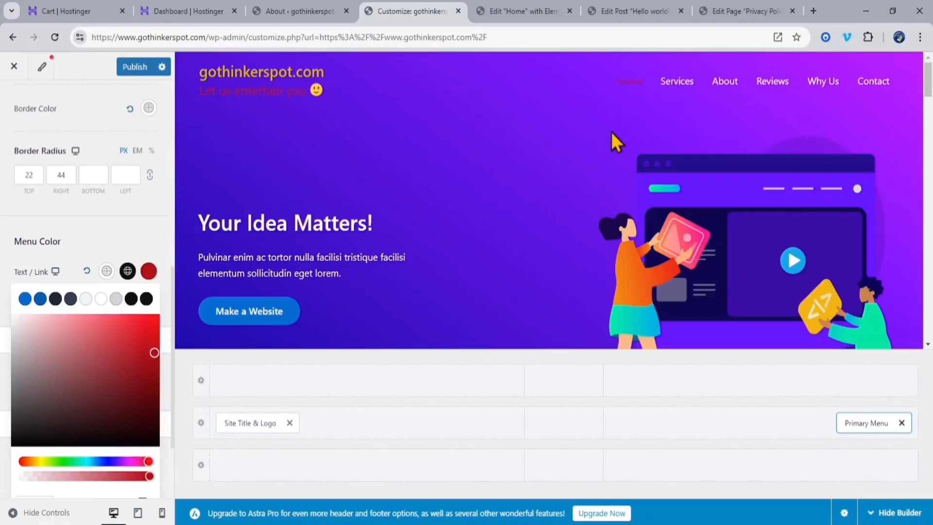
{"action": "left_click", "coordinate": [95, 242]}
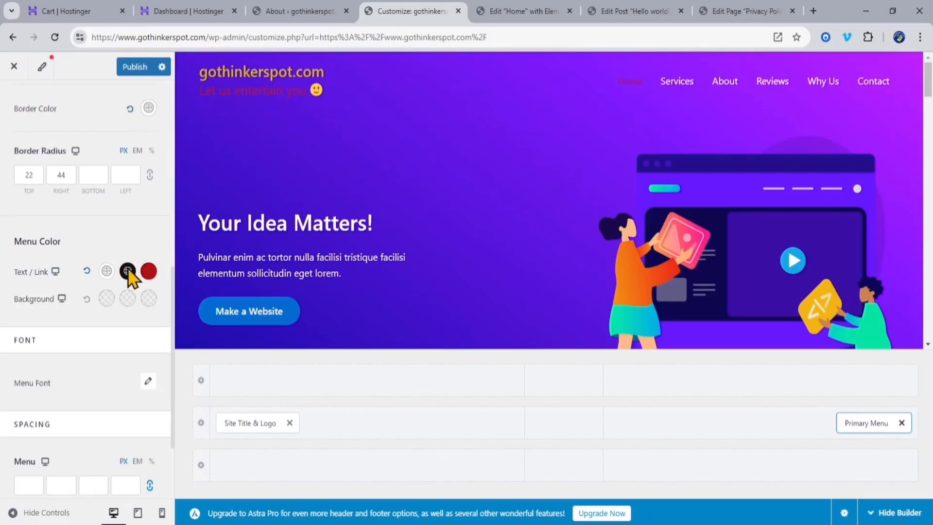
Set the primary menu's font size to 23 px.
{"action": "scroll", "coordinate": [115, 381], "scroll_direction": "down", "scroll_amount": 2}
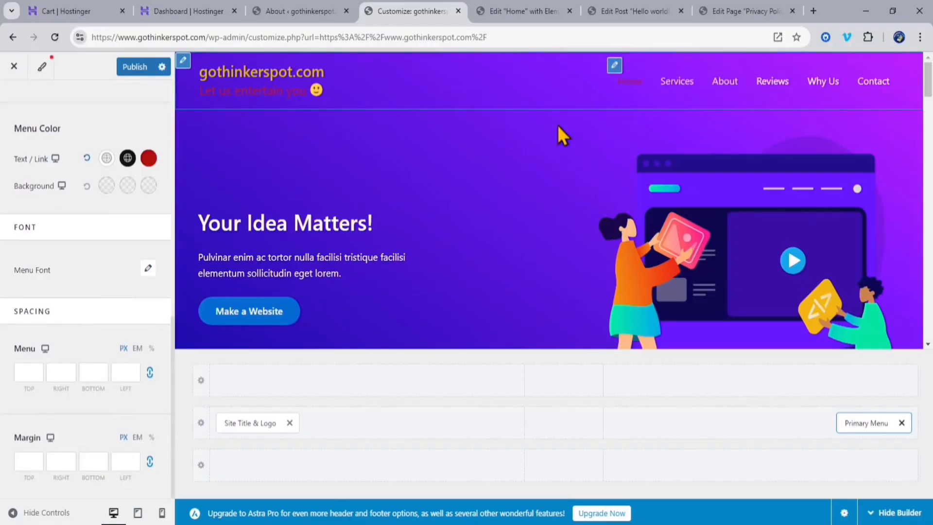
{"action": "left_click", "coordinate": [149, 269]}
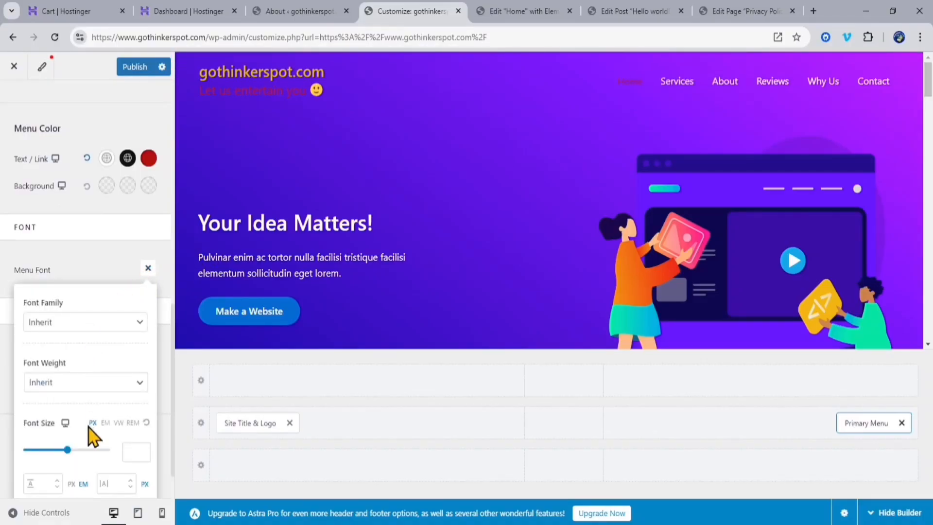
{"action": "left_click_drag", "start_coordinate": [68, 450], "coordinate": [39, 448]}
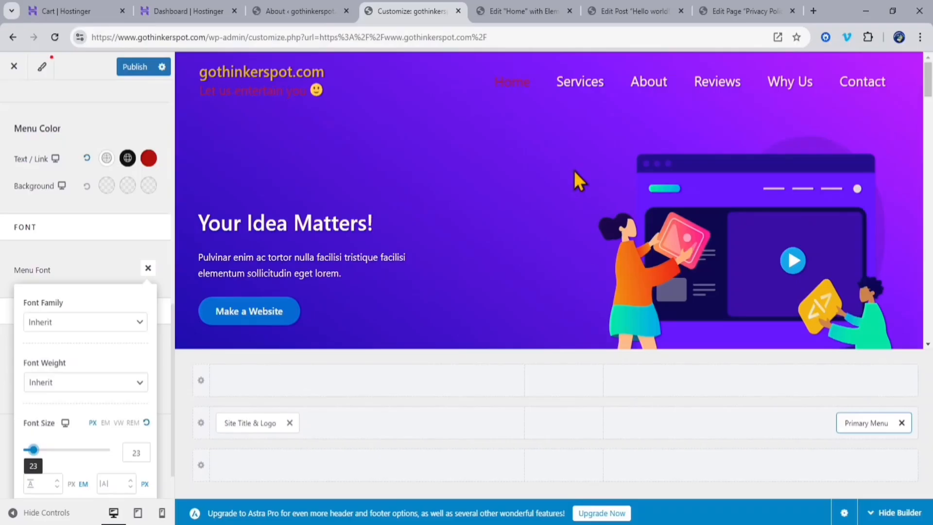
{"action": "left_click", "coordinate": [170, 323]}
Look back over the menu's design settings and publish the primary menu changes.
{"action": "scroll", "coordinate": [97, 403], "scroll_direction": "down", "scroll_amount": 1}
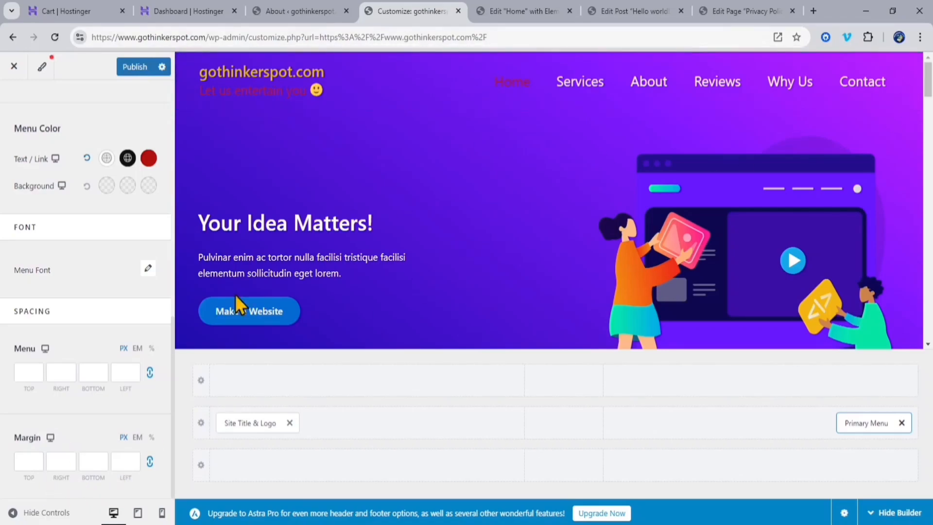
{"action": "scroll", "coordinate": [120, 287], "scroll_direction": "up", "scroll_amount": 5}
{"action": "scroll", "coordinate": [120, 287], "scroll_direction": "up", "scroll_amount": 2}
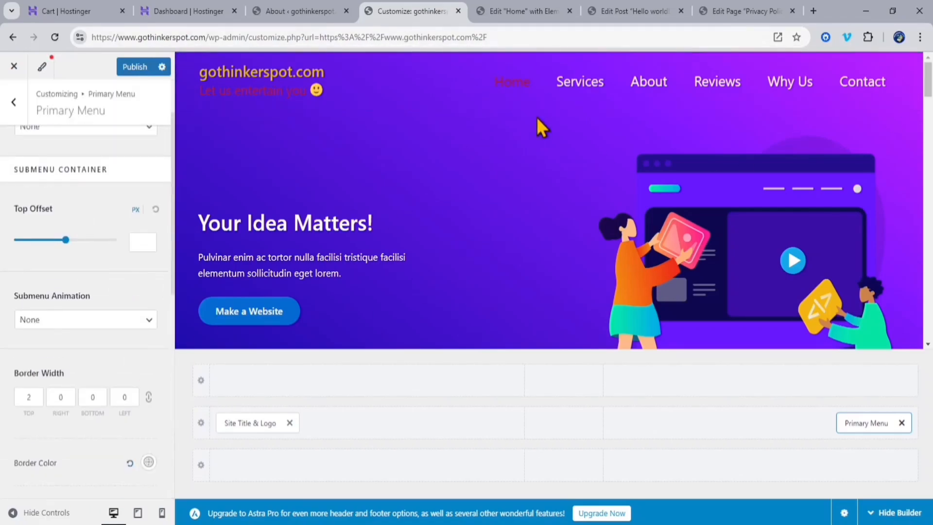
{"action": "left_click", "coordinate": [144, 69]}
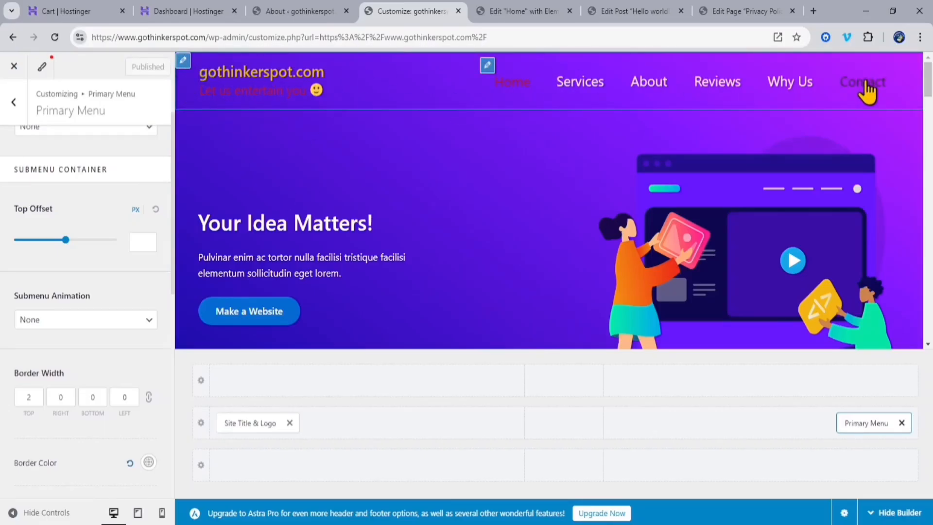
Try heights of 173 px and 77 px for the primary header, and reset the height to its default.
{"action": "left_click", "coordinate": [183, 61]}
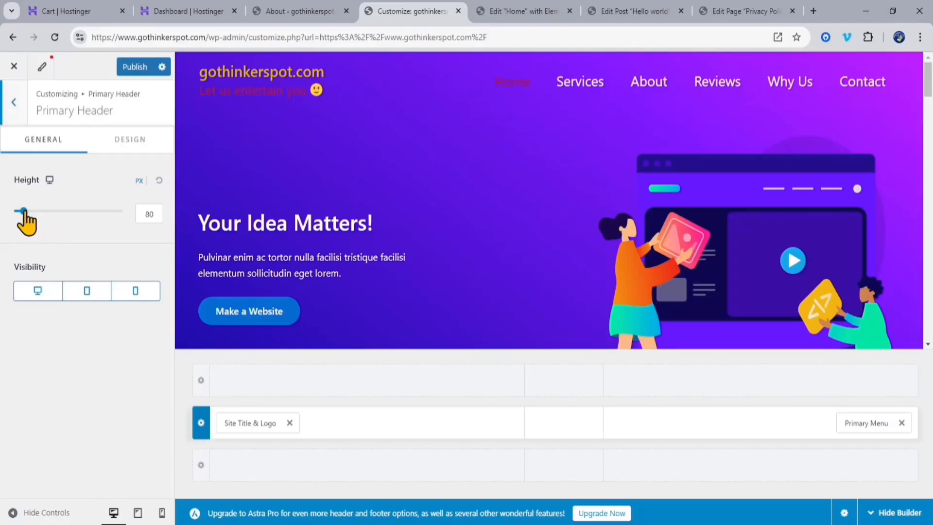
{"action": "left_click_drag", "start_coordinate": [24, 213], "coordinate": [42, 214]}
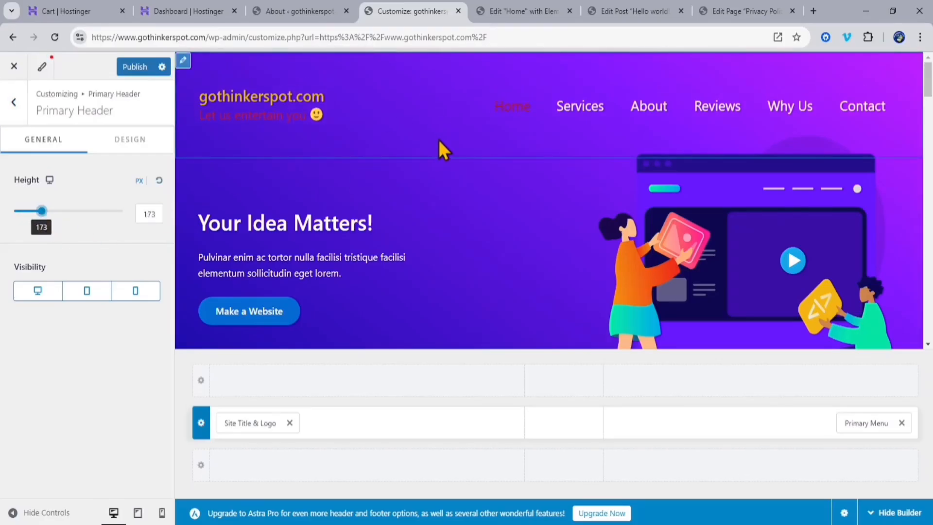
{"action": "left_click_drag", "start_coordinate": [41, 212], "coordinate": [23, 210]}
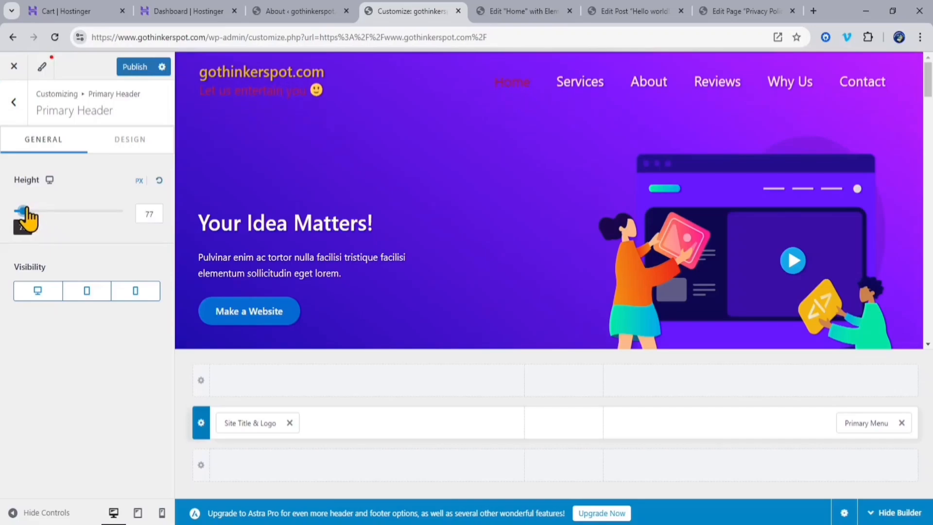
{"action": "left_click", "coordinate": [159, 180]}
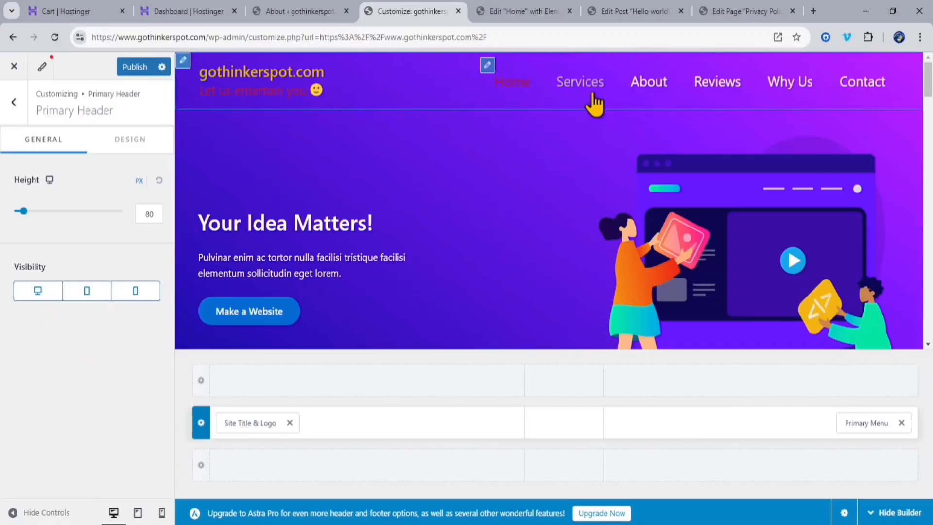
Turn off the primary header's visibility on mobile in the mobile preview, and return to the desktop preview.
{"action": "left_click", "coordinate": [162, 512]}
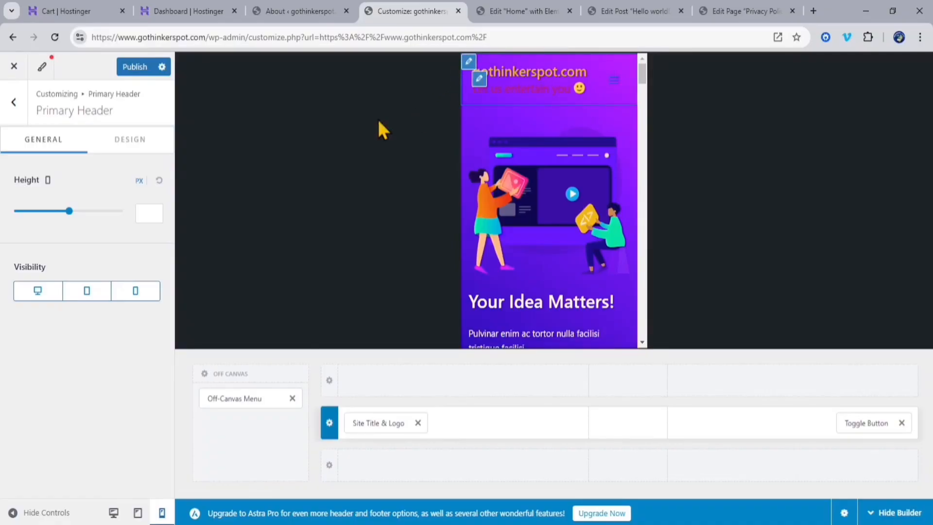
{"action": "left_click", "coordinate": [133, 294]}
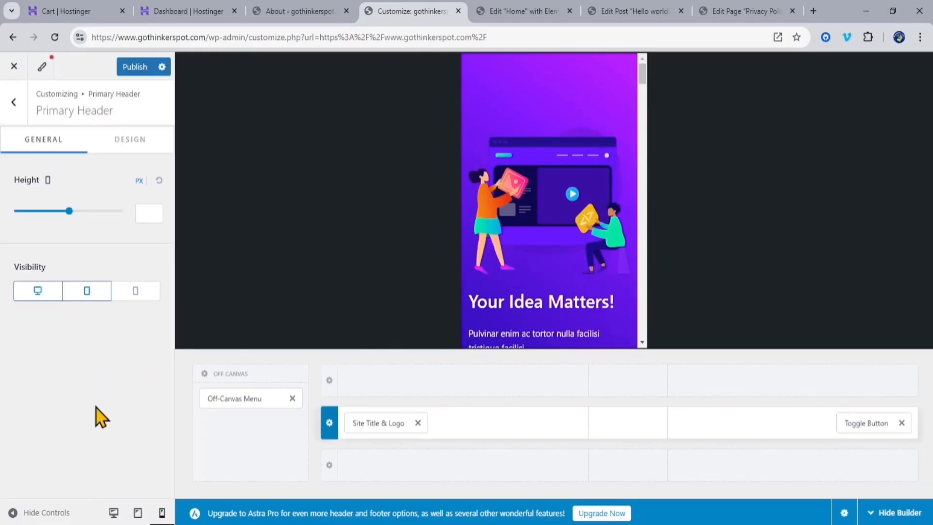
{"action": "left_click", "coordinate": [115, 511]}
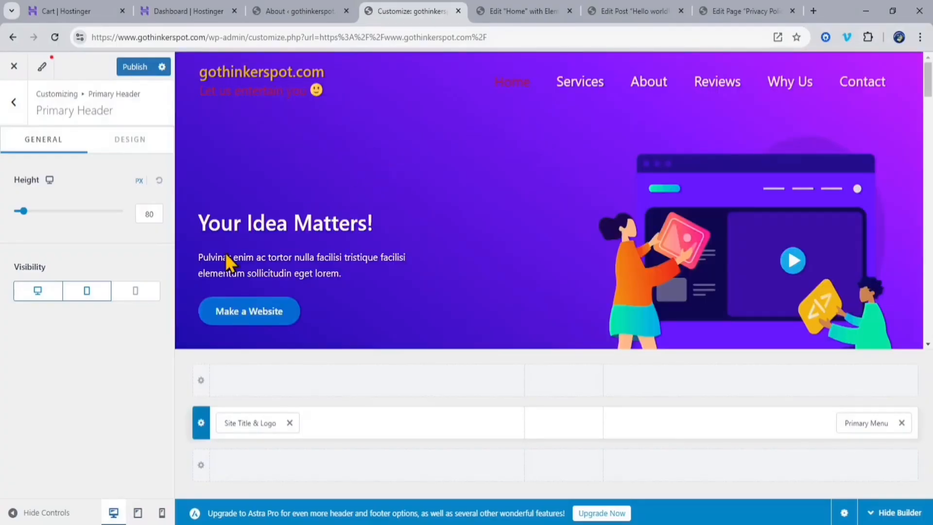
Turn the primary header's visibility on mobile back on and open the Footer Builder.
{"action": "left_click", "coordinate": [135, 290]}
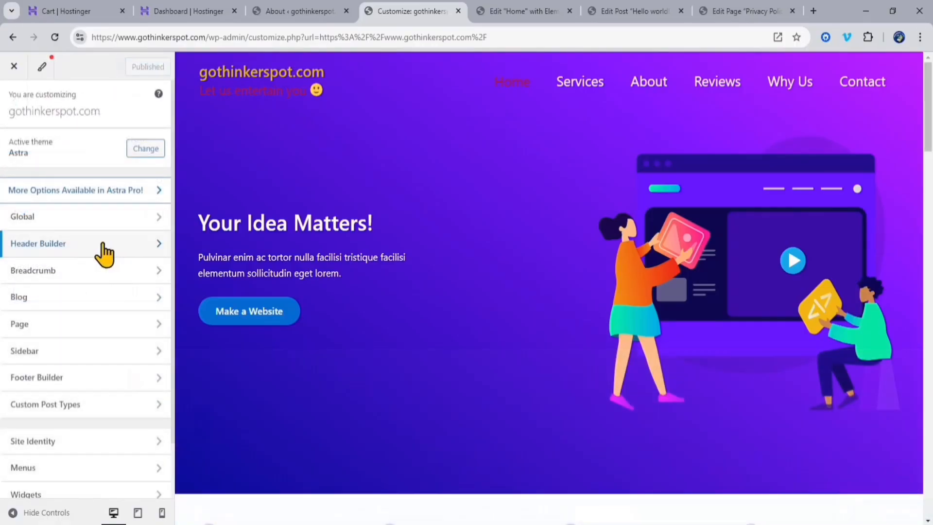
{"action": "mouse_move", "coordinate": [242, 95]}
{"action": "left_click", "coordinate": [45, 379]}
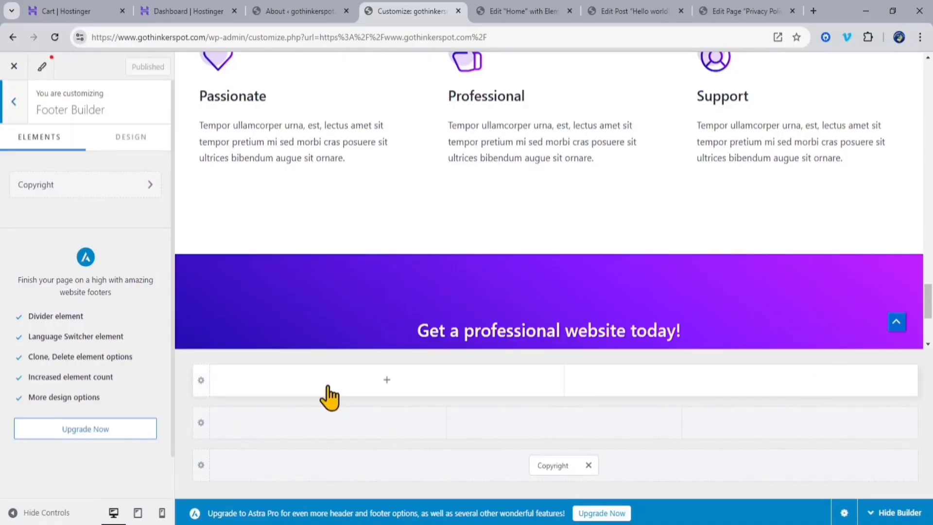
Split the above footer row into three equal-width columns and add the Social element to its first column.
{"action": "left_click", "coordinate": [201, 380]}
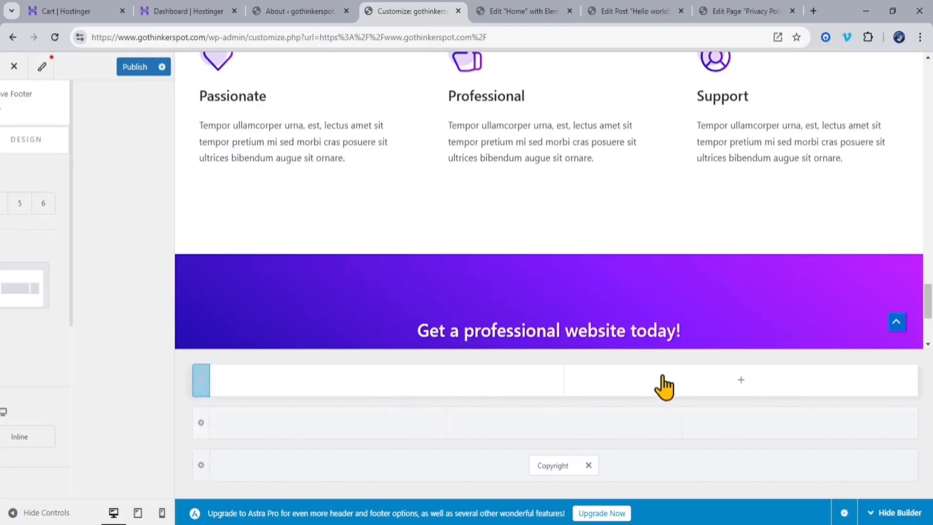
{"action": "left_click", "coordinate": [201, 384]}
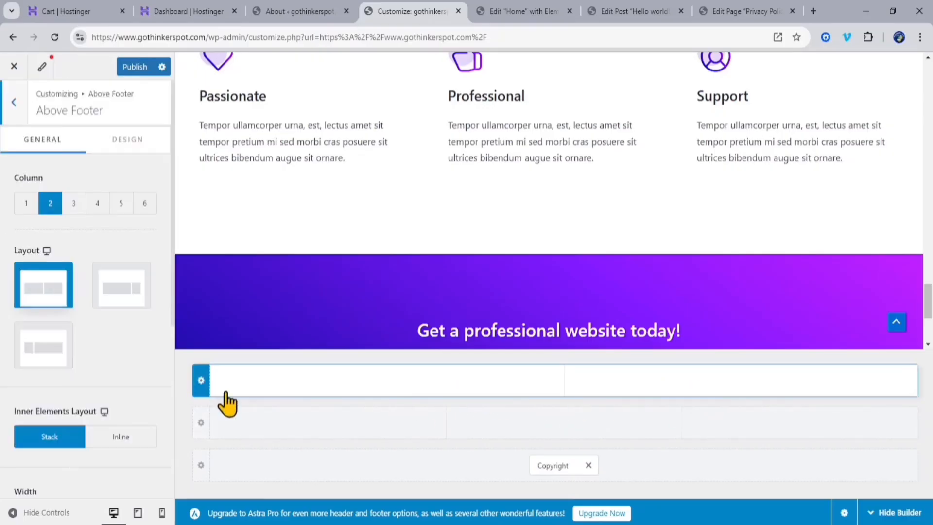
{"action": "left_click", "coordinate": [74, 205]}
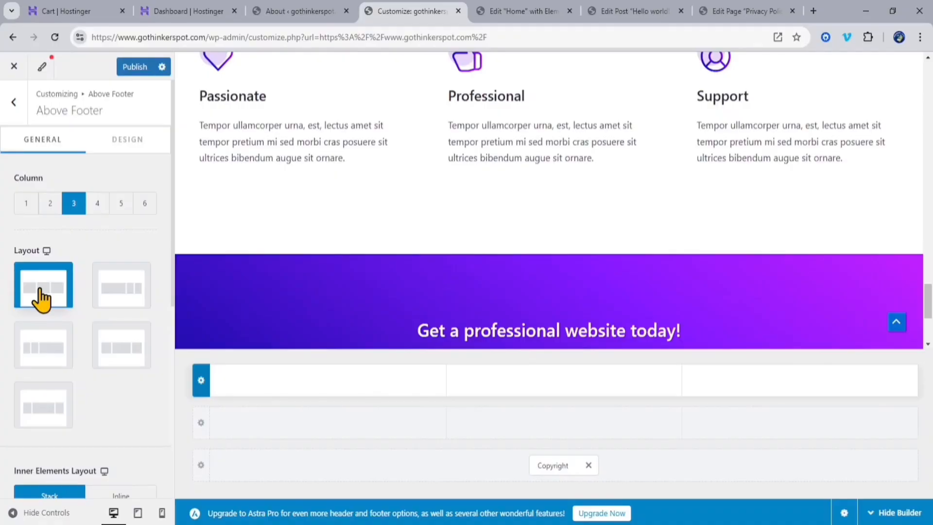
{"action": "left_click", "coordinate": [121, 304]}
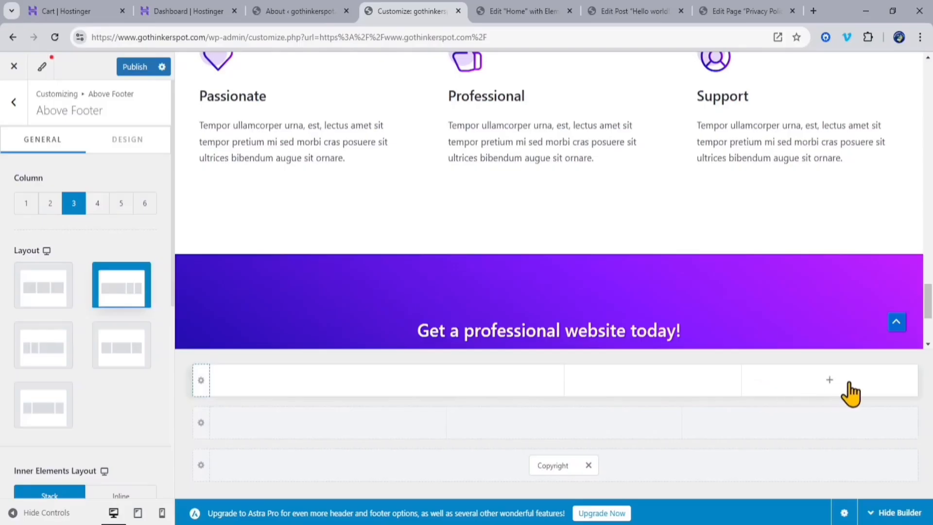
{"action": "left_click", "coordinate": [43, 294]}
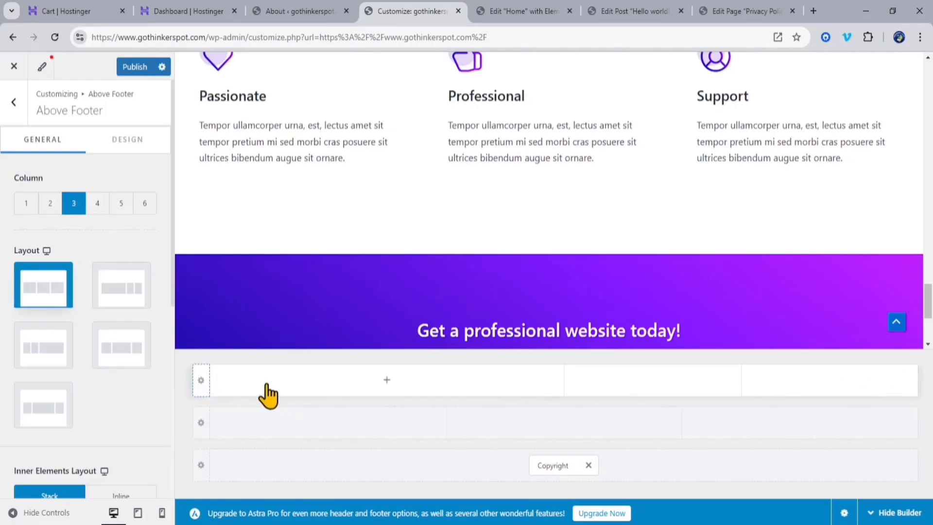
{"action": "left_click", "coordinate": [387, 381]}
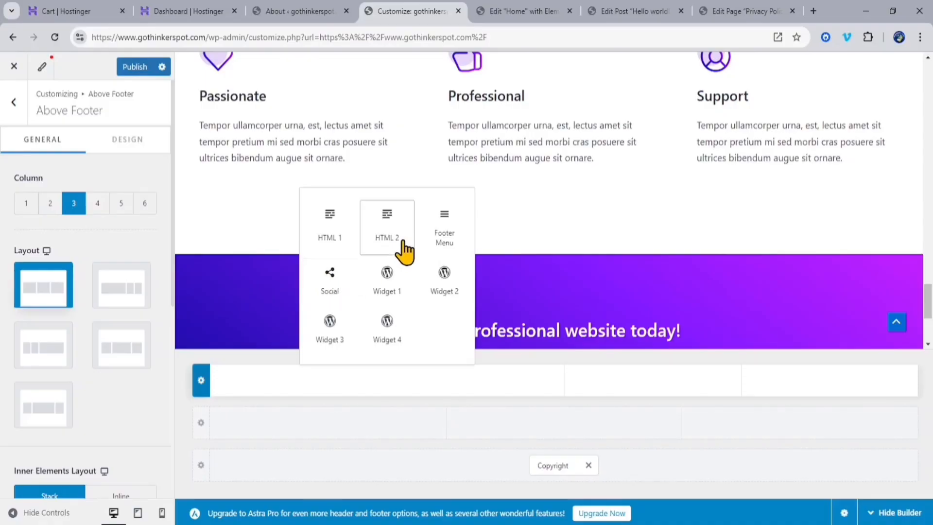
{"action": "left_click", "coordinate": [334, 288]}
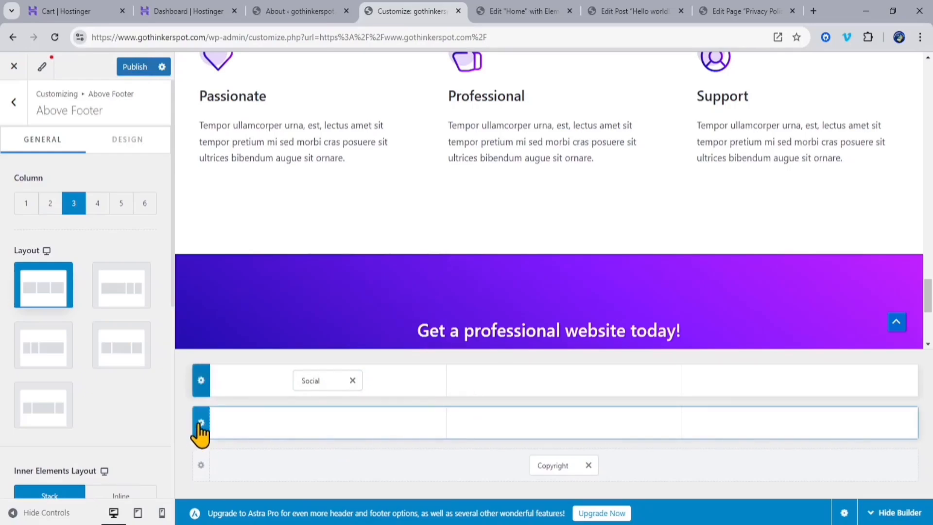
Split the primary footer row into two equal columns and add Widget 1 to its first column.
{"action": "left_click", "coordinate": [200, 423]}
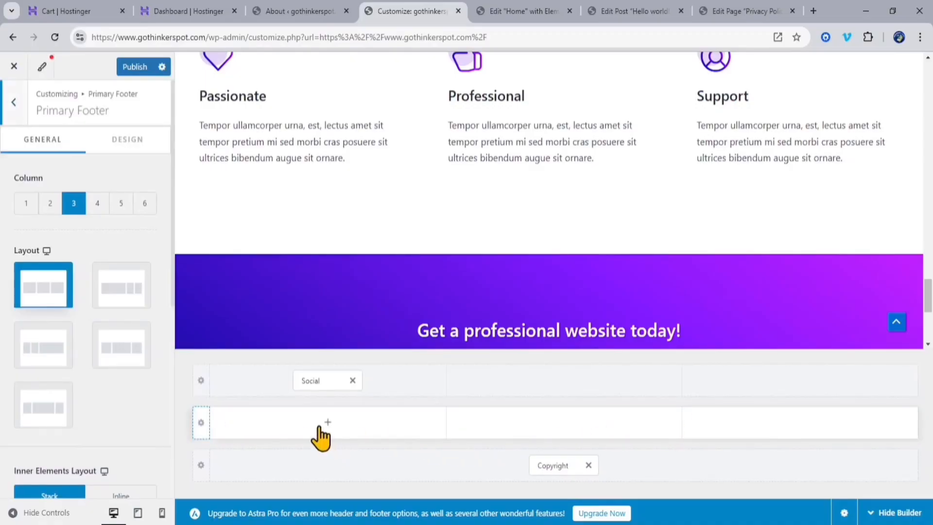
{"action": "left_click", "coordinate": [50, 206]}
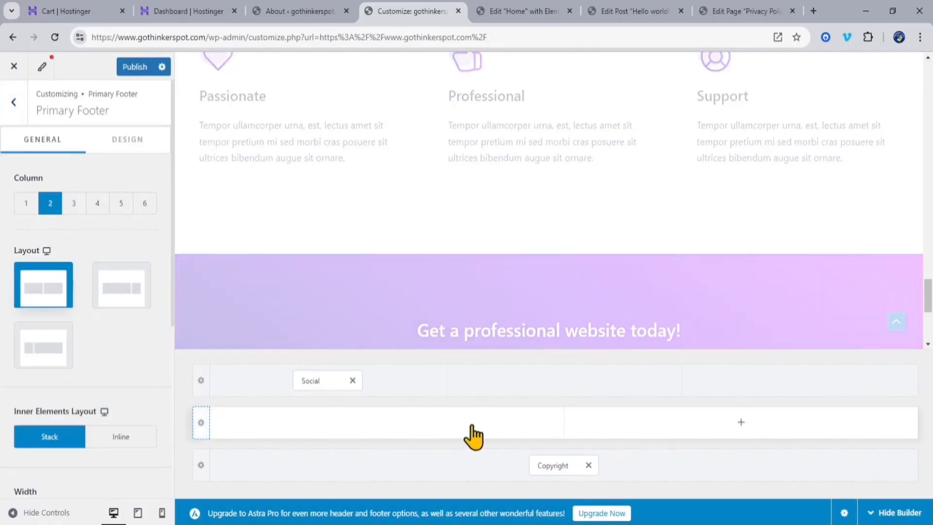
{"action": "left_click", "coordinate": [386, 422]}
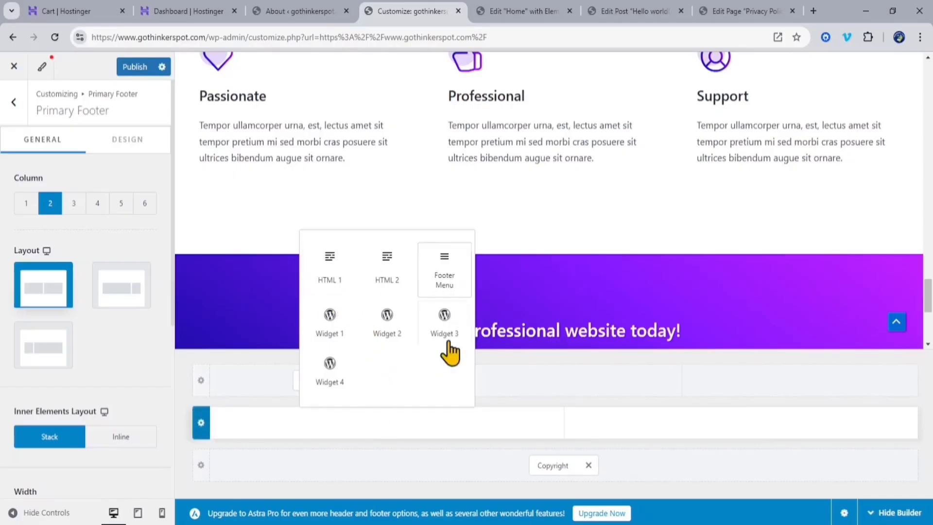
{"action": "left_click", "coordinate": [236, 385]}
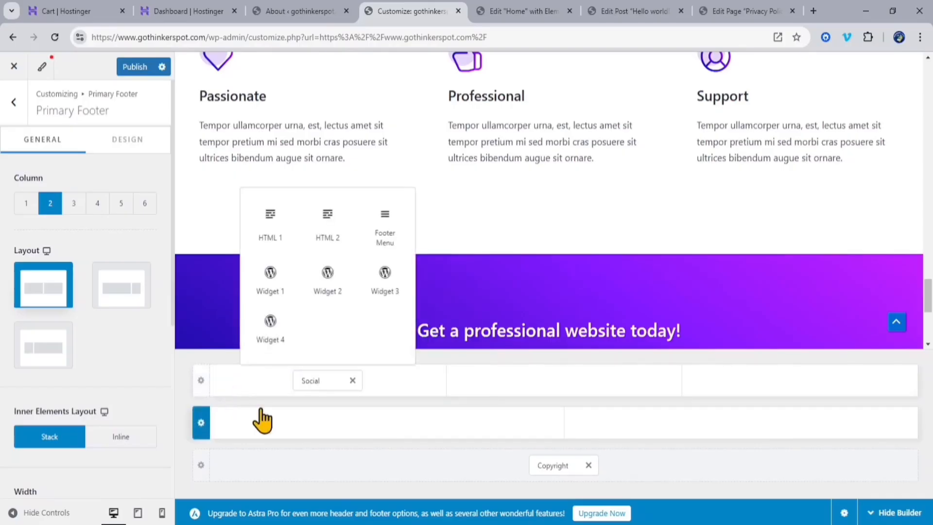
{"action": "left_click", "coordinate": [389, 424]}
{"action": "left_click", "coordinate": [389, 423]}
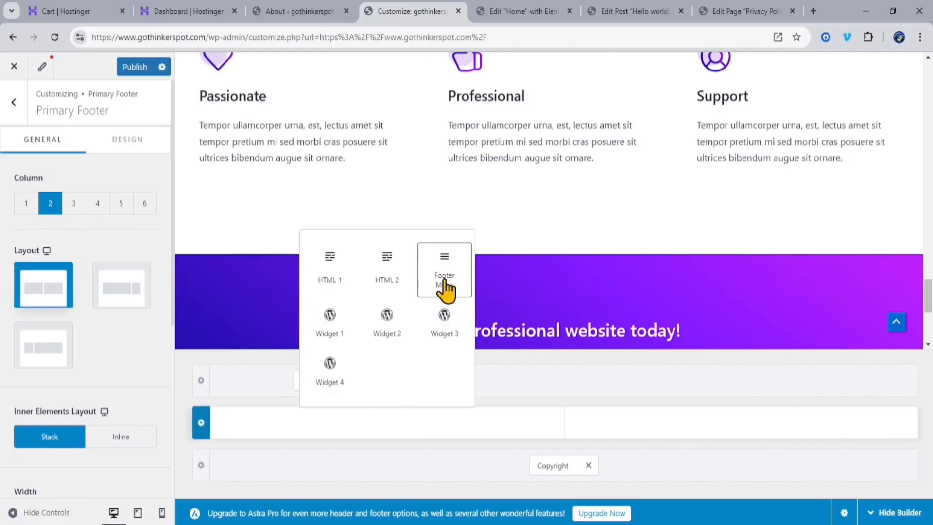
{"action": "left_click", "coordinate": [333, 330]}
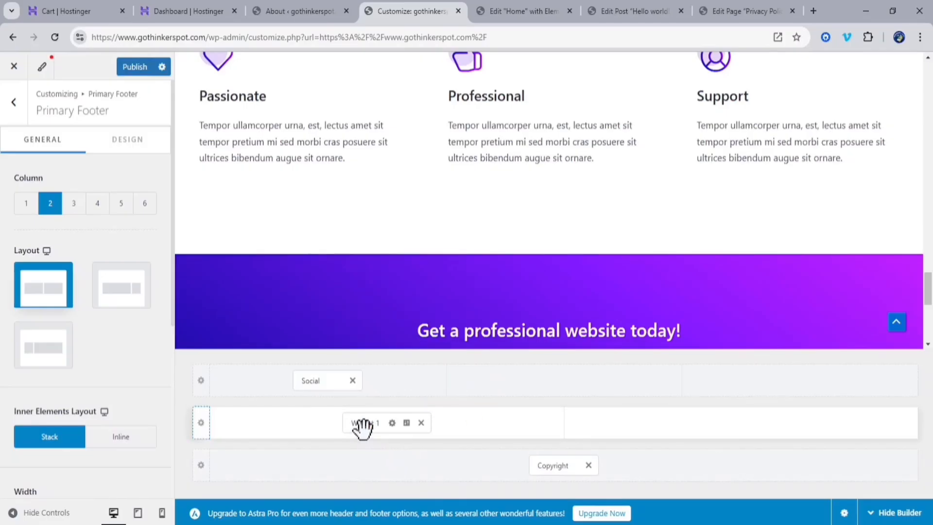
Open the footer's Widget 1 for editing and look at the blocks available to add.
{"action": "left_click", "coordinate": [392, 423]}
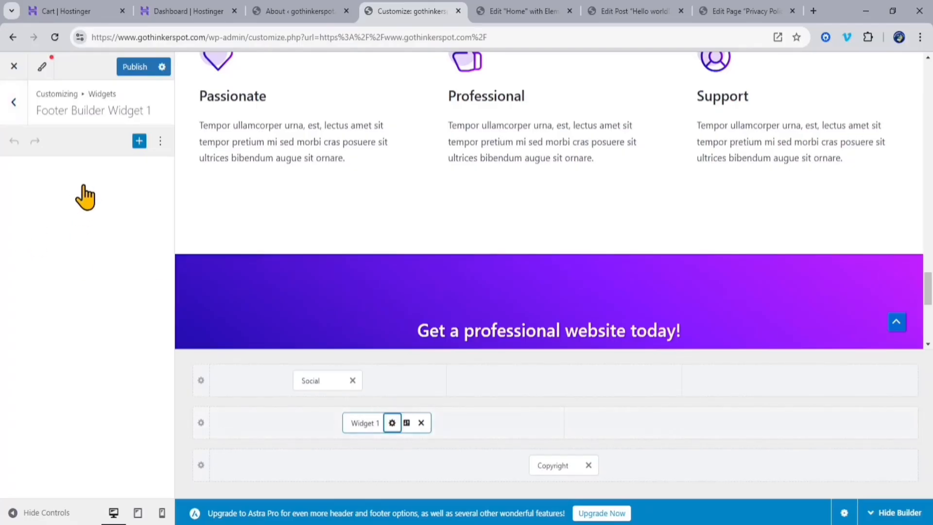
{"action": "left_click", "coordinate": [87, 199]}
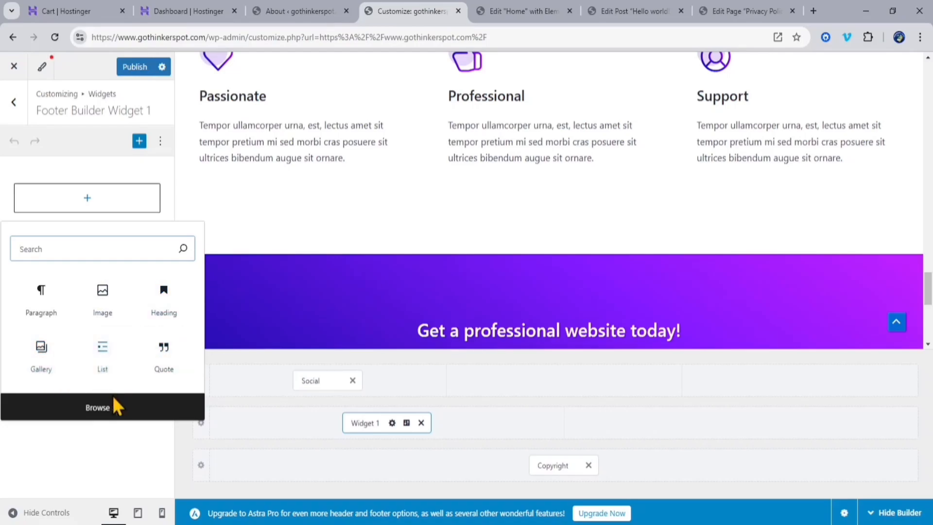
{"action": "left_click", "coordinate": [128, 447]}
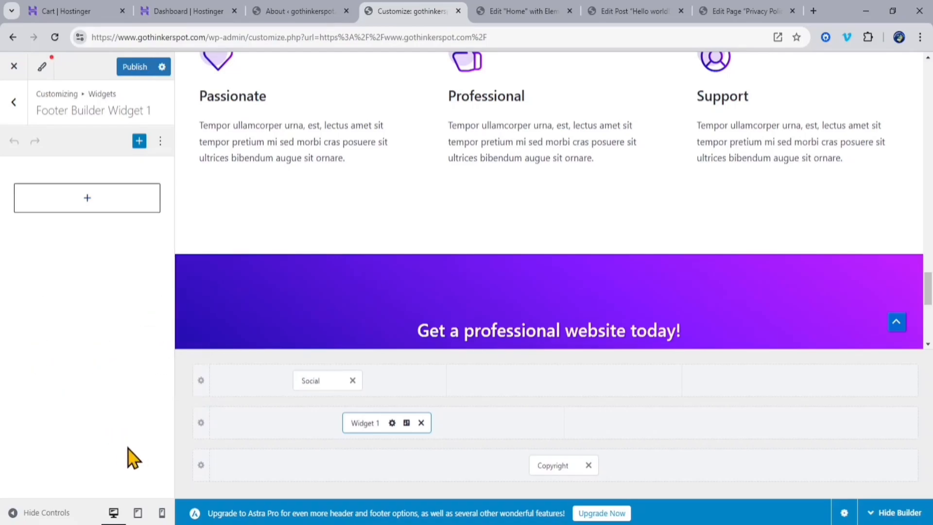
Remove the Copyright element from the below footer row, add it back, and publish the footer changes.
{"action": "left_click", "coordinate": [200, 465]}
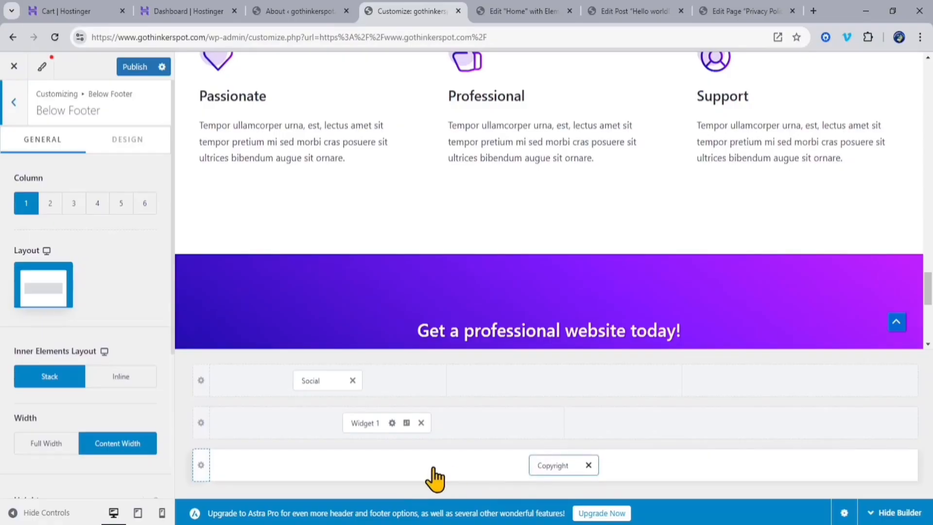
{"action": "left_click", "coordinate": [588, 465]}
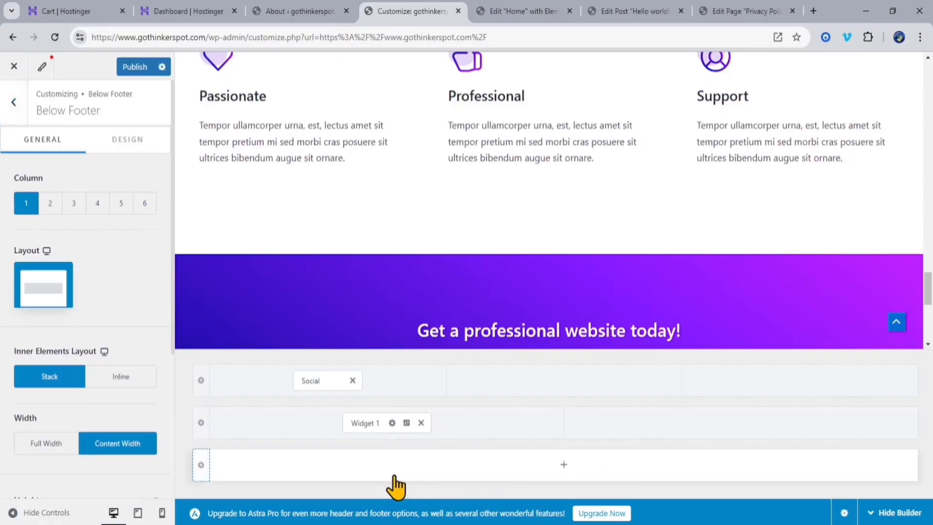
{"action": "left_click", "coordinate": [564, 471]}
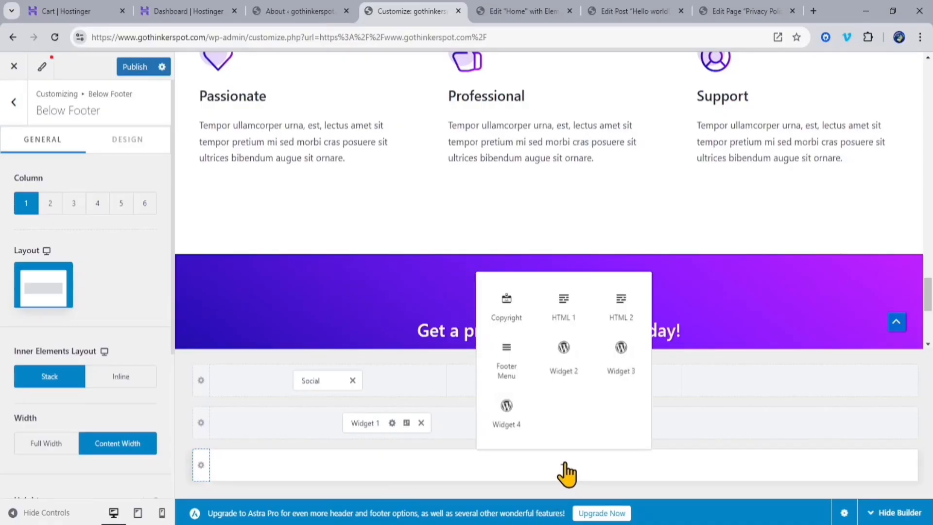
{"action": "left_click", "coordinate": [506, 308]}
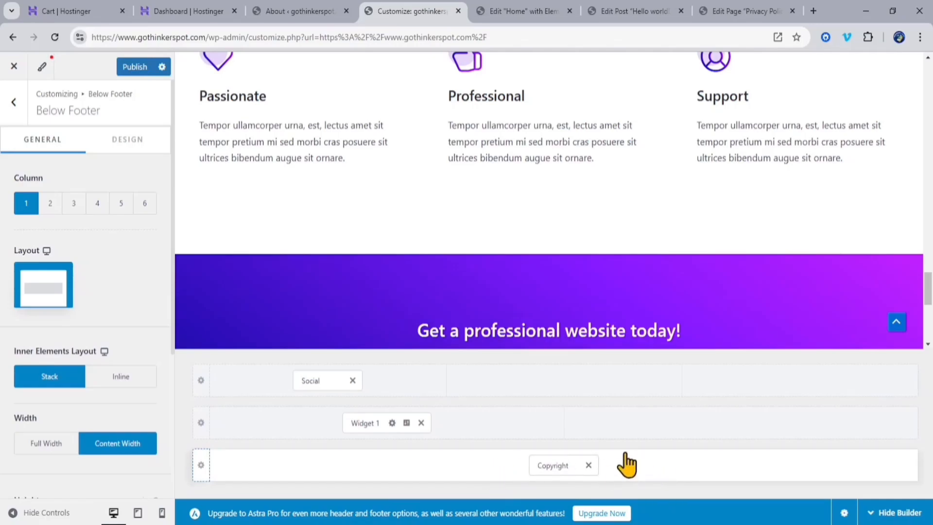
{"action": "left_click", "coordinate": [136, 67]}
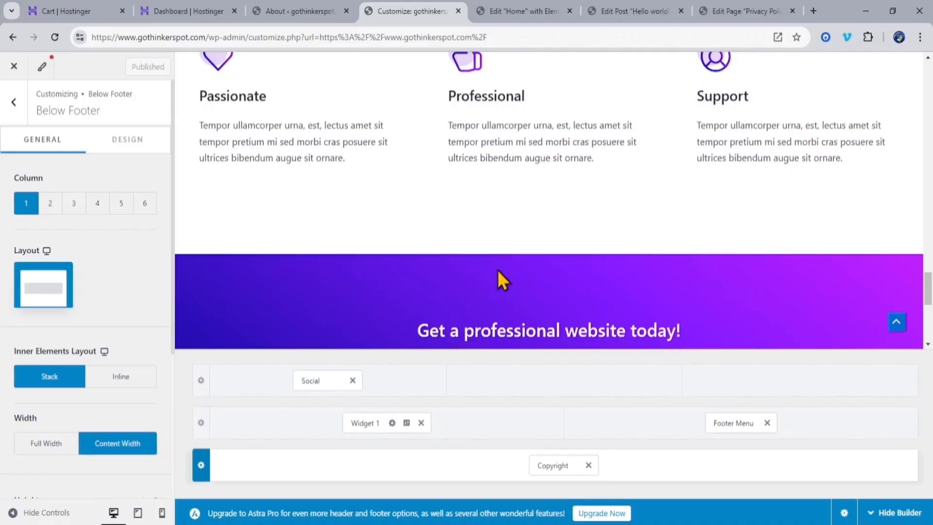
Open the live site in a new browser tab and review the home page down to its footer.
{"action": "left_click", "coordinate": [305, 11]}
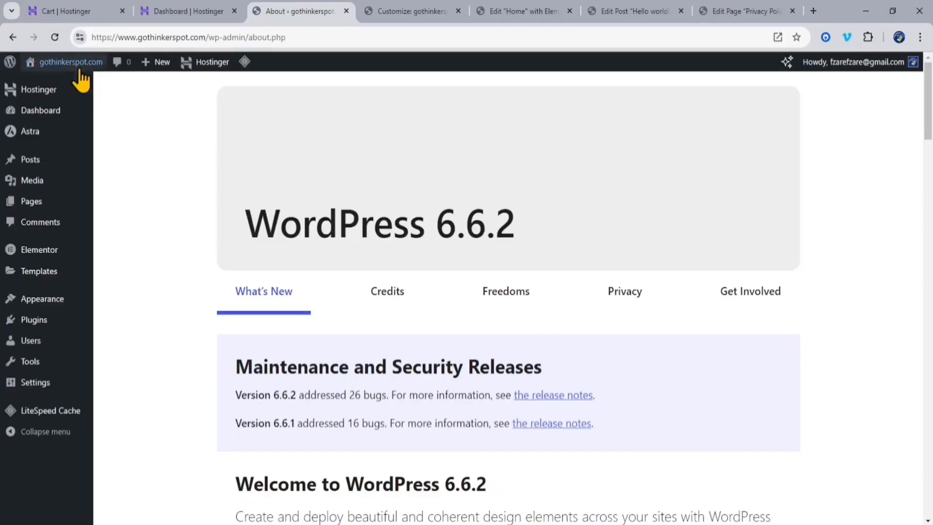
{"action": "mouse_move", "coordinate": [75, 67]}
{"action": "middle_click", "coordinate": [112, 82]}
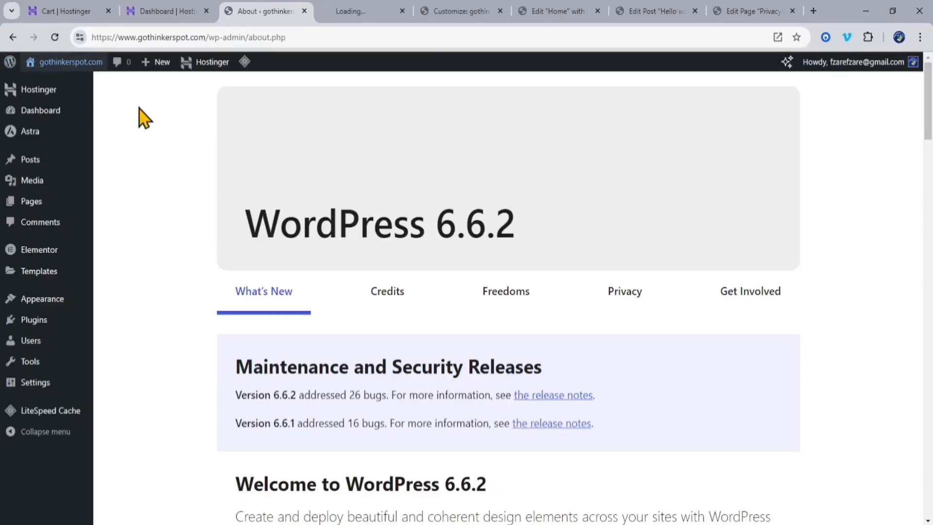
{"action": "left_click", "coordinate": [363, 12]}
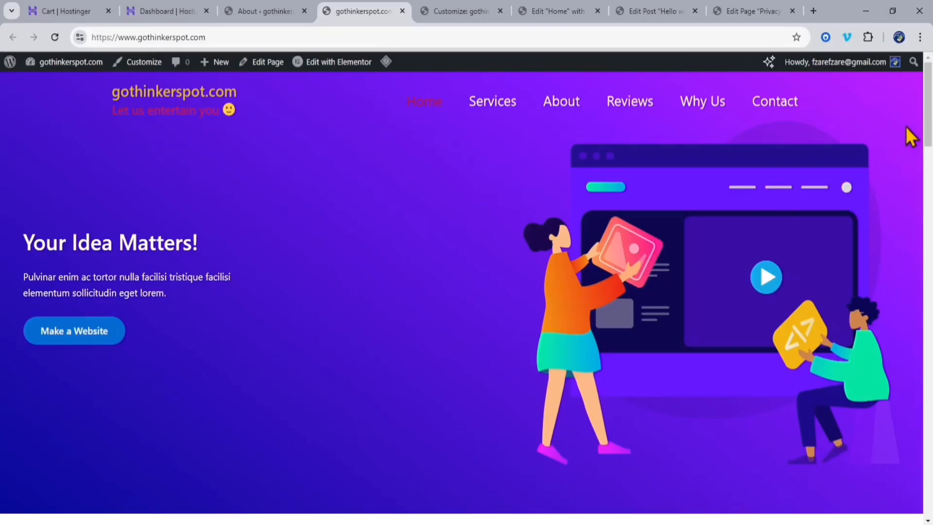
{"action": "left_click_drag", "start_coordinate": [928, 110], "coordinate": [929, 500]}
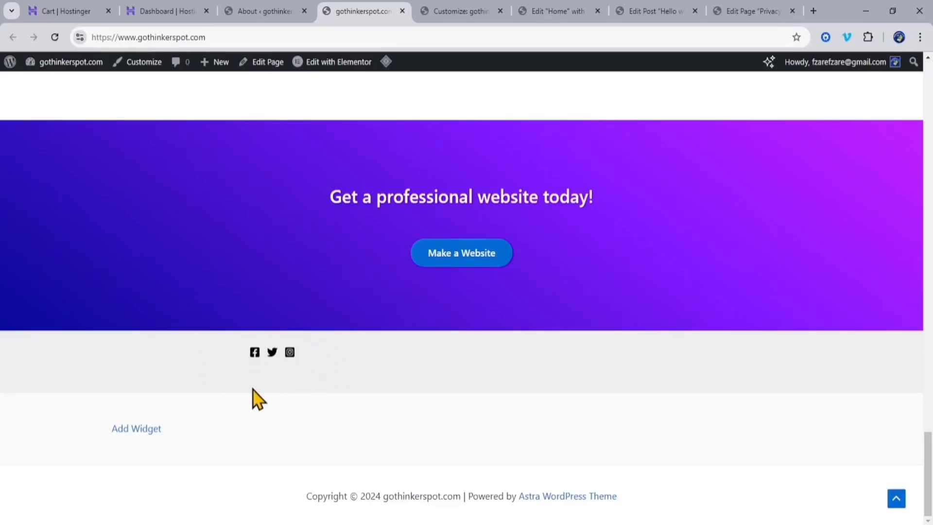
{"action": "left_click_drag", "start_coordinate": [928, 483], "coordinate": [928, 101]}
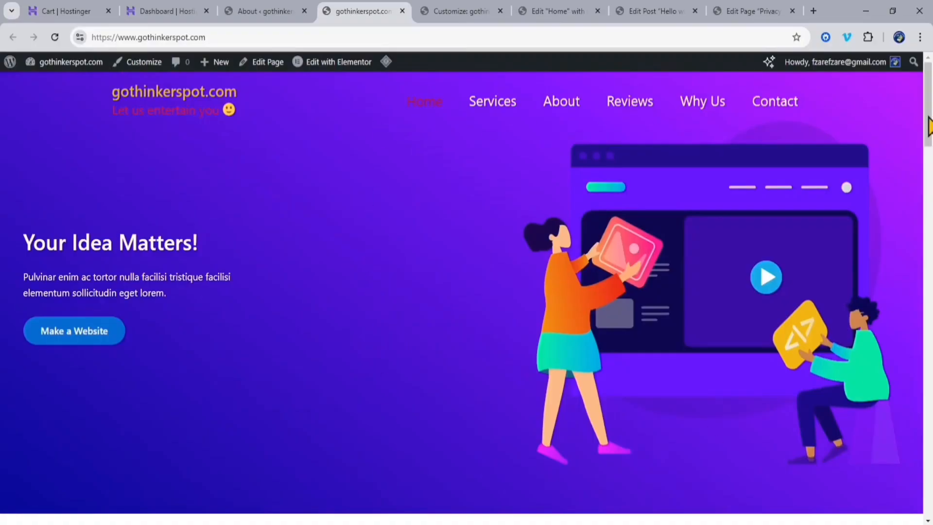
Close the Customizer tab and look over the Home page's sections in the Elementor editor.
{"action": "key", "text": "ctrl+Tab"}
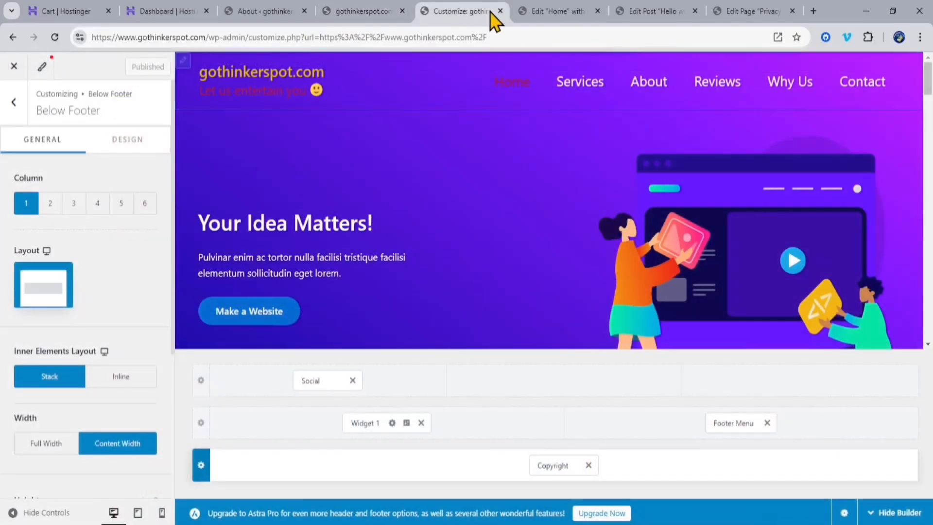
{"action": "left_click", "coordinate": [500, 11]}
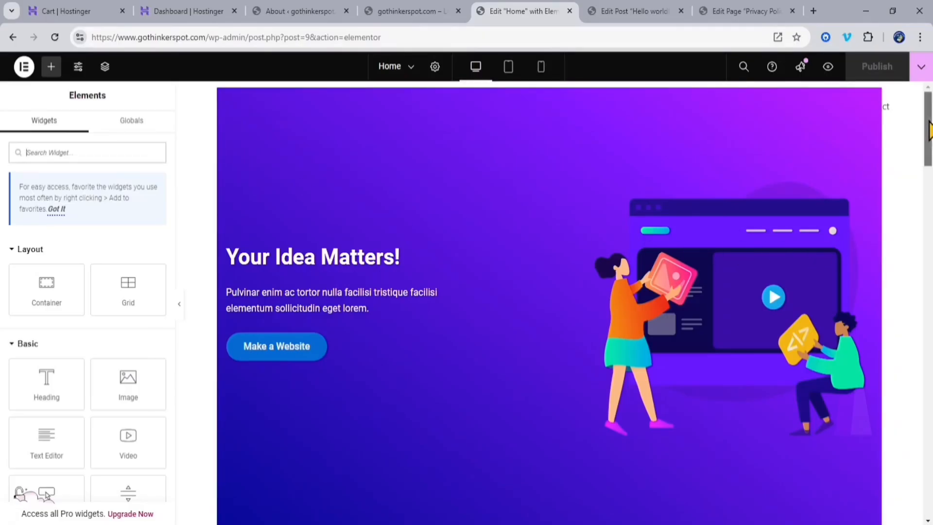
{"action": "left_click_drag", "start_coordinate": [926, 129], "coordinate": [908, 191]}
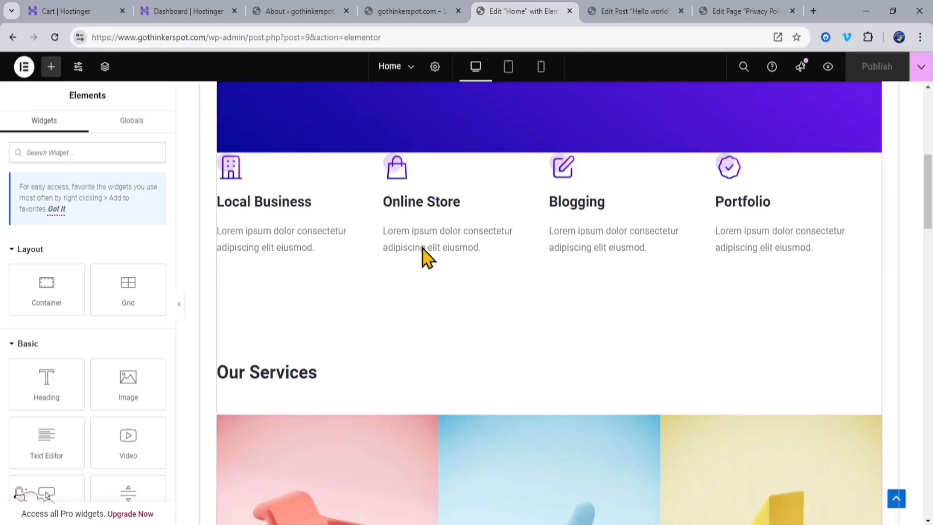
{"action": "left_click_drag", "start_coordinate": [924, 204], "coordinate": [924, 142]}
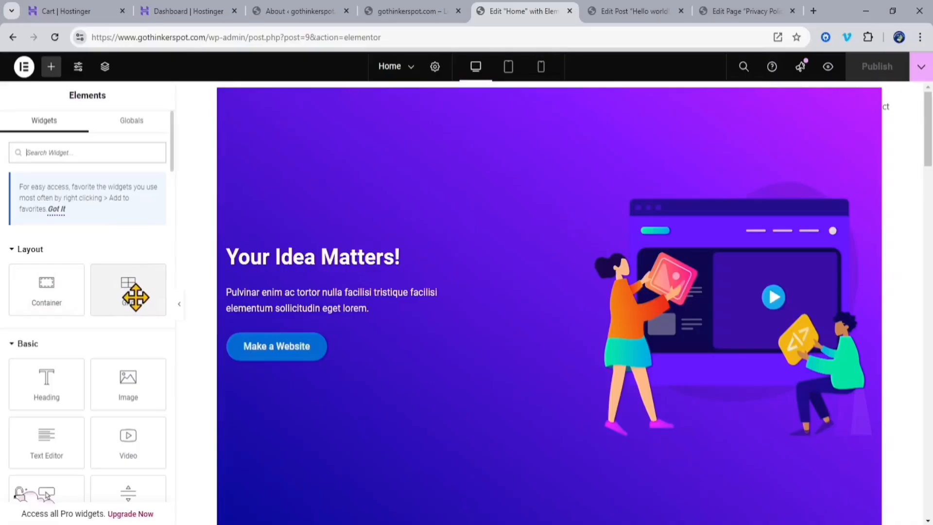
Browse Elementor's widget list through the layout, basic and Pro widgets.
{"action": "scroll", "coordinate": [131, 296], "scroll_direction": "down", "scroll_amount": 3}
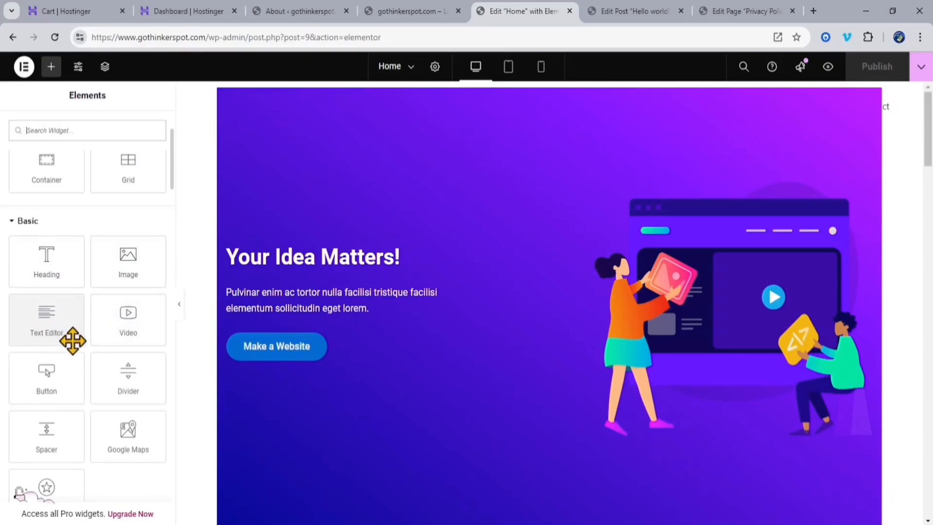
{"action": "scroll", "coordinate": [105, 364], "scroll_direction": "down", "scroll_amount": 10}
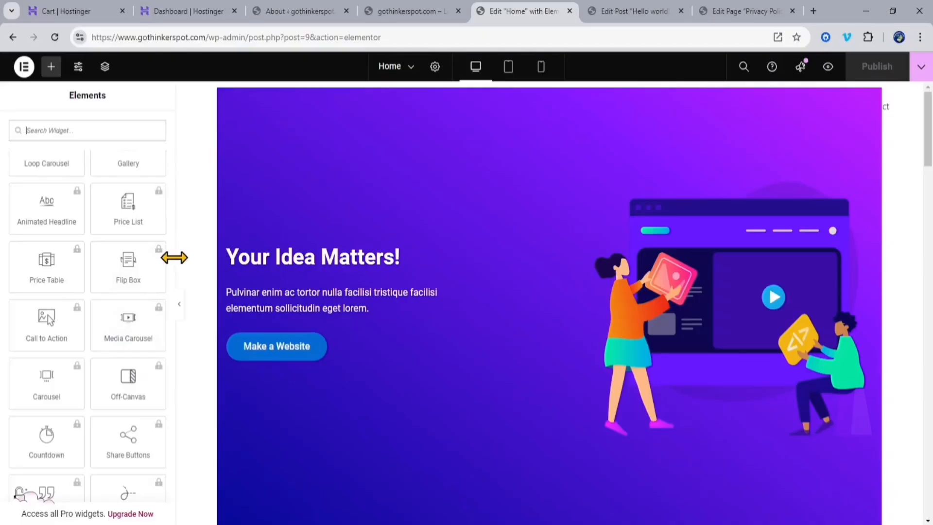
{"action": "scroll", "coordinate": [169, 256], "scroll_direction": "down", "scroll_amount": 8}
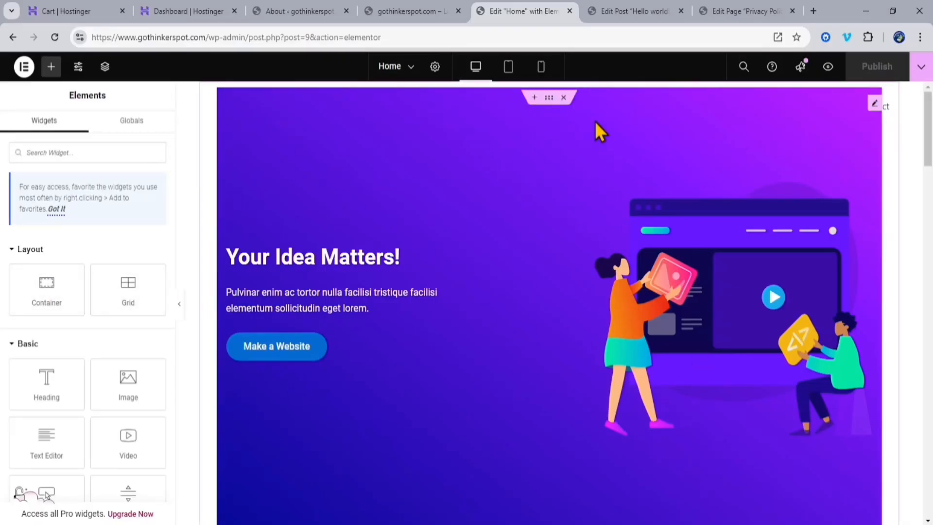
Delete the Home page's existing sections and add an empty container to the cleared page.
{"action": "left_click", "coordinate": [565, 99]}
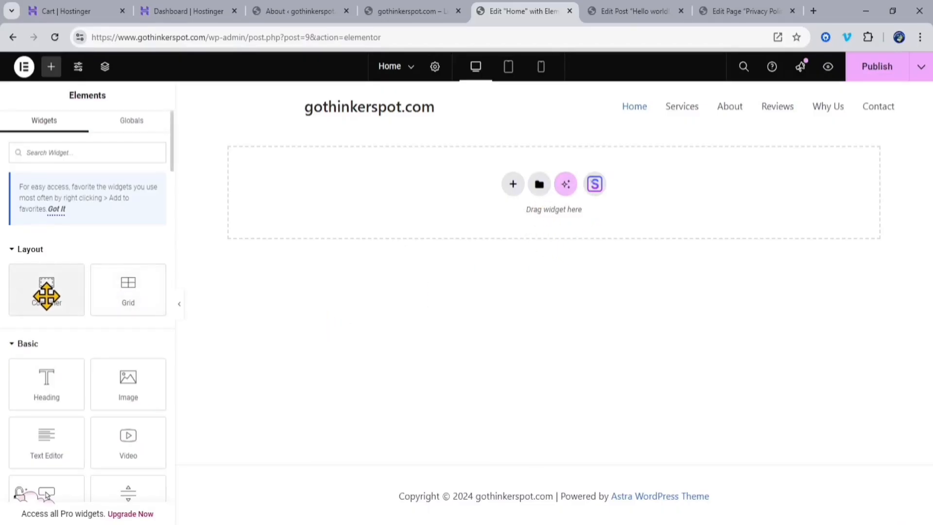
{"action": "left_click_drag", "start_coordinate": [46, 295], "coordinate": [466, 193]}
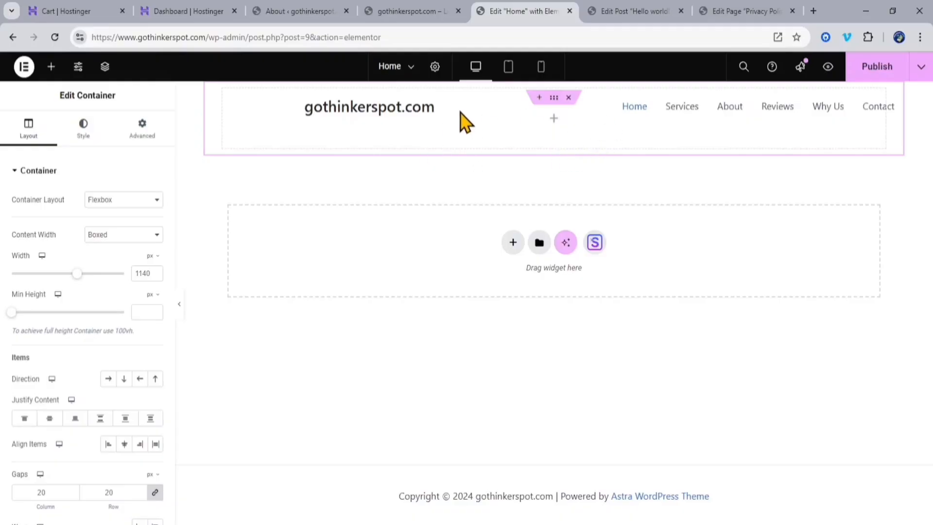
{"action": "left_click", "coordinate": [38, 171]}
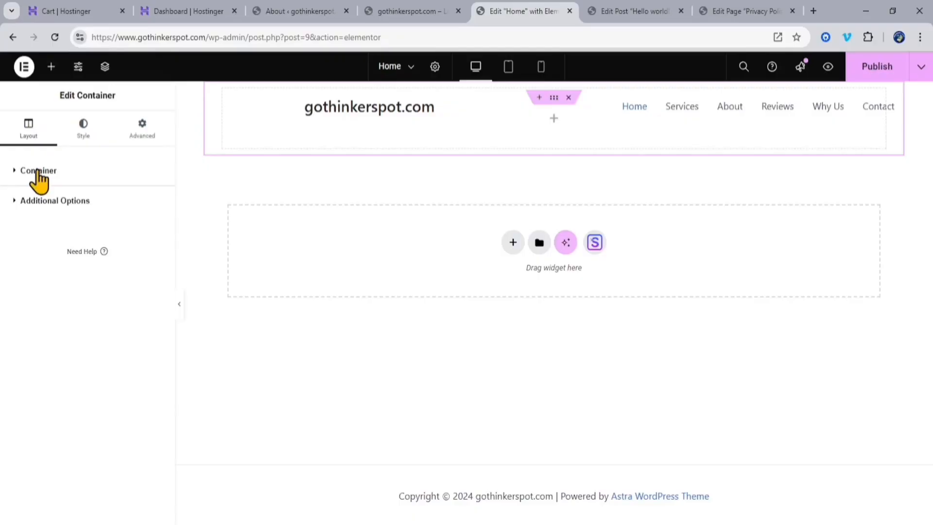
{"action": "left_click", "coordinate": [38, 171]}
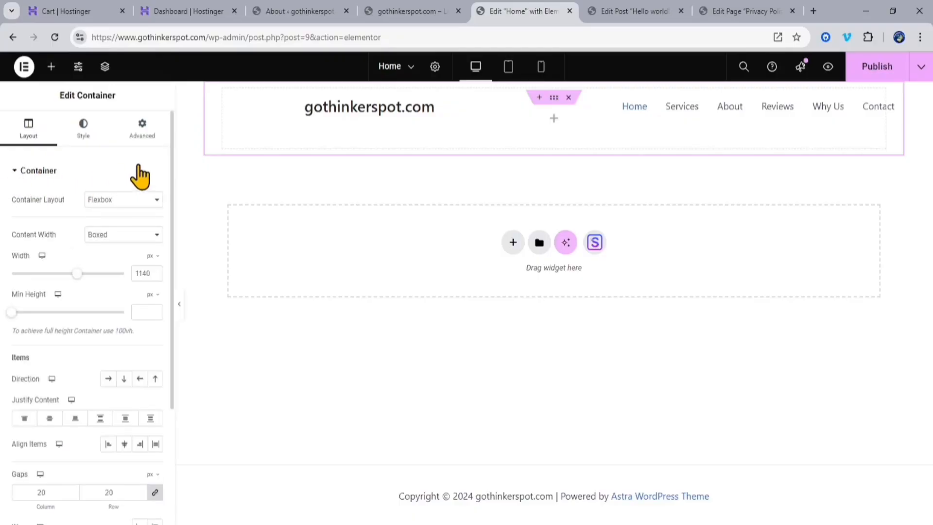
Unlink the container's padding values and set its top margin to 82 px.
{"action": "left_click", "coordinate": [151, 128]}
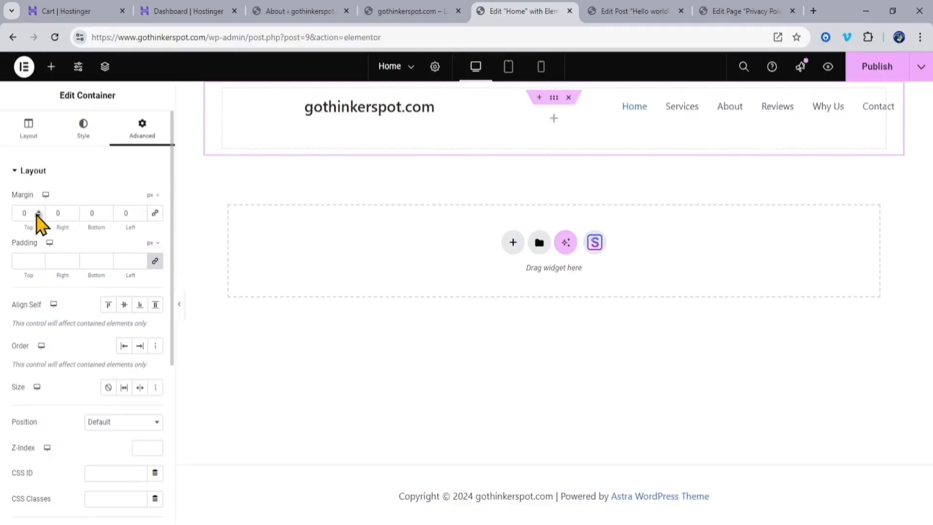
{"action": "left_click", "coordinate": [154, 263]}
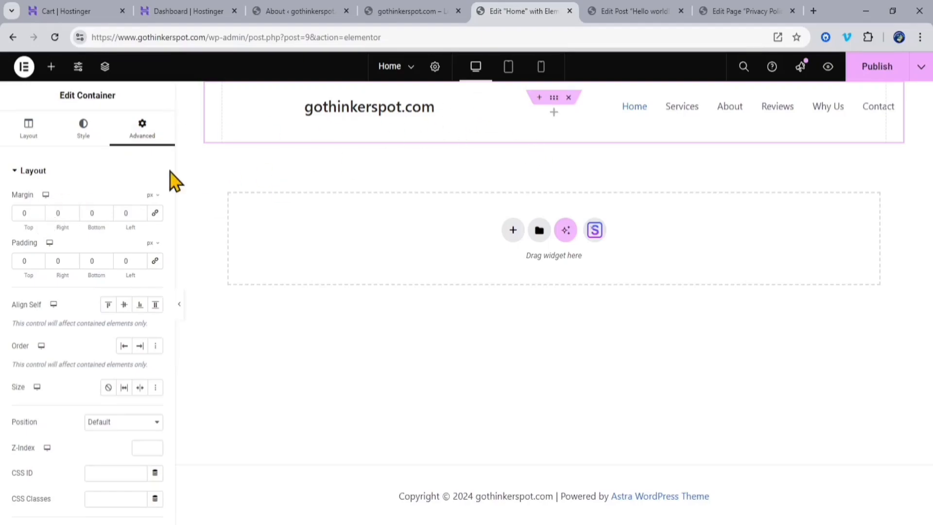
{"action": "left_click", "coordinate": [40, 212]}
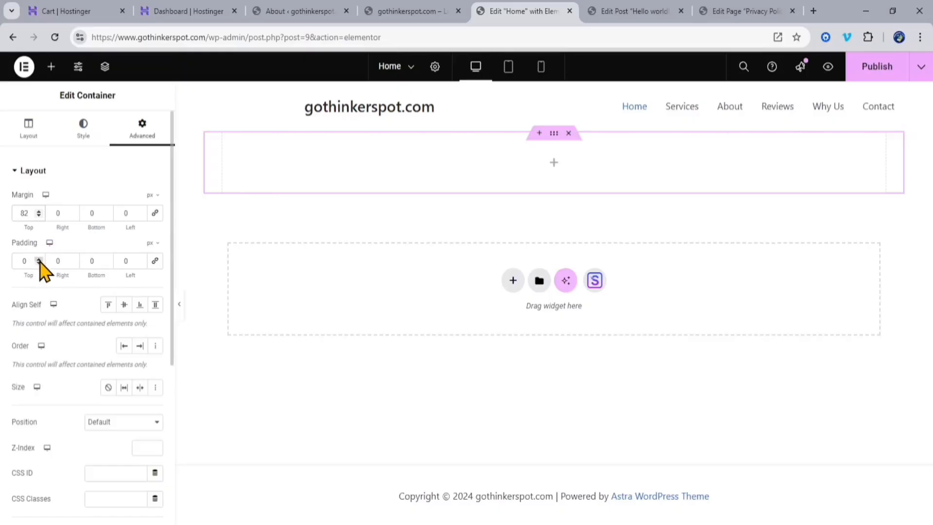
Set the container's top padding to 59 px.
{"action": "left_click", "coordinate": [39, 260]}
{"action": "left_click", "coordinate": [40, 260]}
{"action": "left_click", "coordinate": [39, 260]}
{"action": "left_click", "coordinate": [37, 259]}
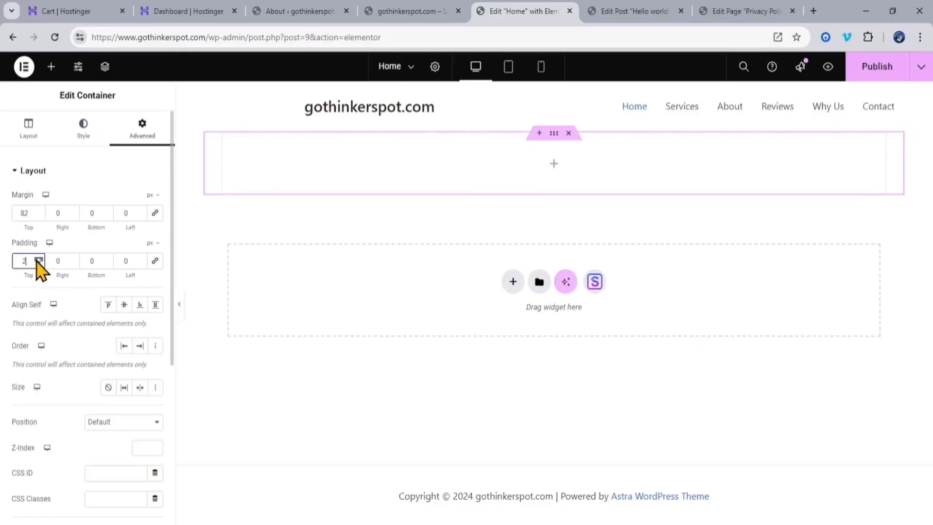
{"action": "left_click", "coordinate": [37, 261]}
{"action": "left_click", "coordinate": [37, 260]}
{"action": "left_click", "coordinate": [37, 260]}
{"action": "left_click", "coordinate": [37, 260]}
{"action": "left_click", "coordinate": [38, 260]}
{"action": "left_click", "coordinate": [38, 260]}
{"action": "left_click", "coordinate": [37, 260]}
{"action": "left_click", "coordinate": [37, 261]}
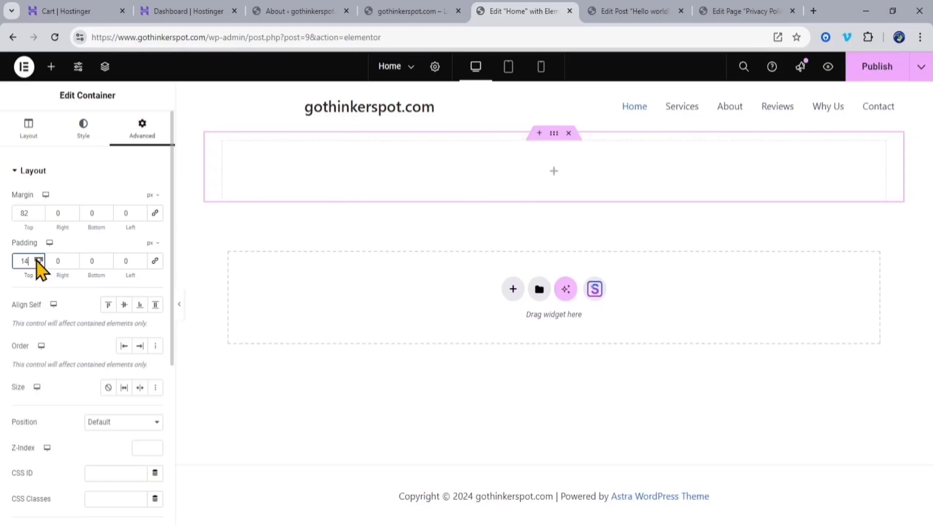
{"action": "left_click", "coordinate": [37, 259]}
{"action": "left_click", "coordinate": [37, 259]}
{"action": "left_click", "coordinate": [38, 259]}
{"action": "left_click", "coordinate": [38, 259]}
{"action": "left_click", "coordinate": [38, 259]}
{"action": "left_click", "coordinate": [38, 259]}
{"action": "left_click", "coordinate": [39, 259]}
{"action": "left_click", "coordinate": [39, 259]}
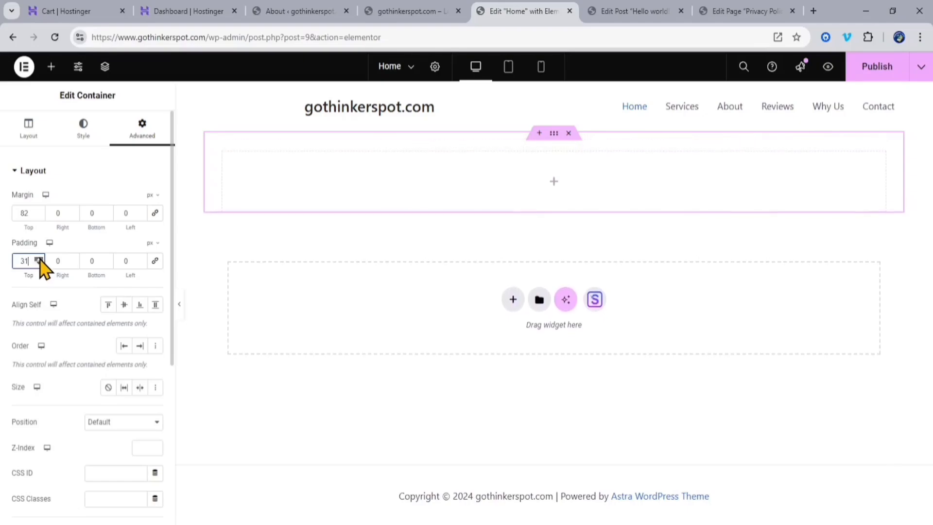
{"action": "left_click", "coordinate": [39, 260]}
{"action": "left_click", "coordinate": [39, 260]}
{"action": "left_click", "coordinate": [38, 260]}
{"action": "left_click", "coordinate": [39, 259]}
{"action": "left_click", "coordinate": [39, 260]}
{"action": "left_click", "coordinate": [39, 260]}
{"action": "left_click", "coordinate": [39, 260]}
{"action": "left_click", "coordinate": [38, 260]}
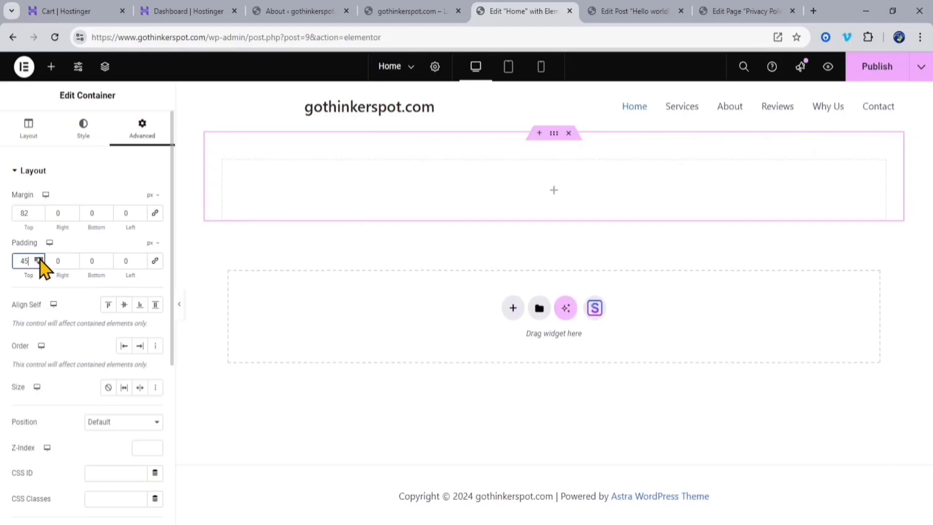
{"action": "left_click", "coordinate": [39, 260]}
{"action": "left_click", "coordinate": [39, 259]}
{"action": "left_click", "coordinate": [39, 260]}
{"action": "left_click", "coordinate": [39, 260]}
{"action": "left_click", "coordinate": [39, 260]}
{"action": "left_click", "coordinate": [39, 260]}
{"action": "left_click", "coordinate": [39, 259]}
{"action": "left_click", "coordinate": [39, 259]}
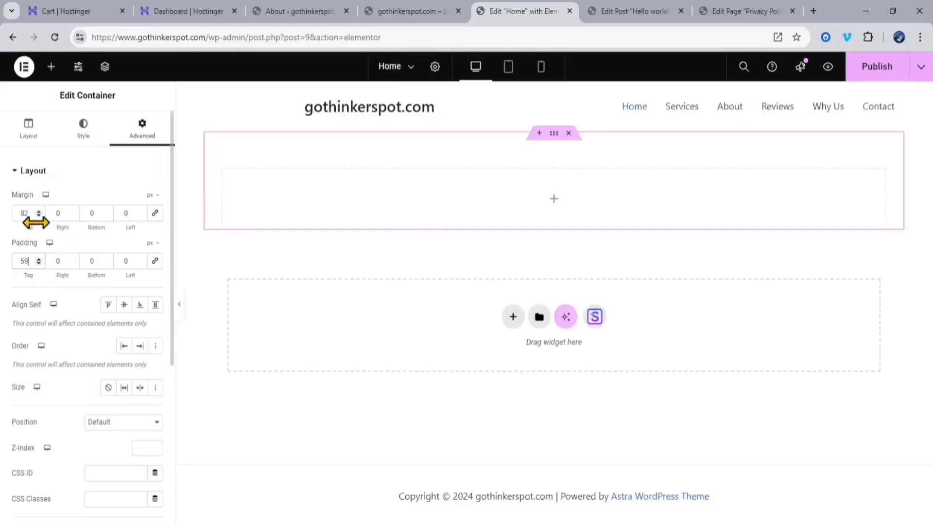
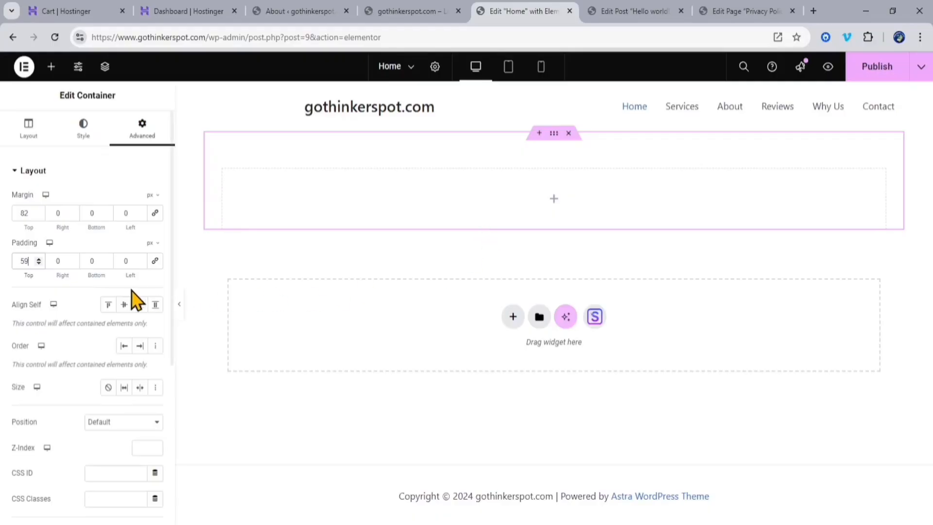
Set the container's bottom padding to 33 px and publish the page.
{"action": "left_click", "coordinate": [107, 259]}
{"action": "left_click", "coordinate": [107, 259]}
{"action": "left_click", "coordinate": [107, 259]}
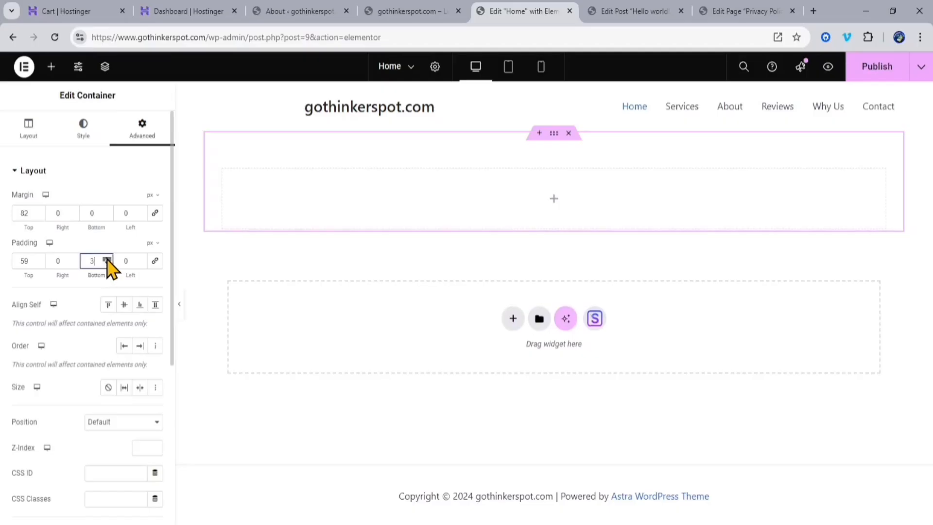
{"action": "left_click", "coordinate": [107, 259]}
{"action": "left_click", "coordinate": [107, 259]}
{"action": "left_click", "coordinate": [107, 259]}
{"action": "left_click", "coordinate": [106, 259]}
{"action": "left_click", "coordinate": [106, 260]}
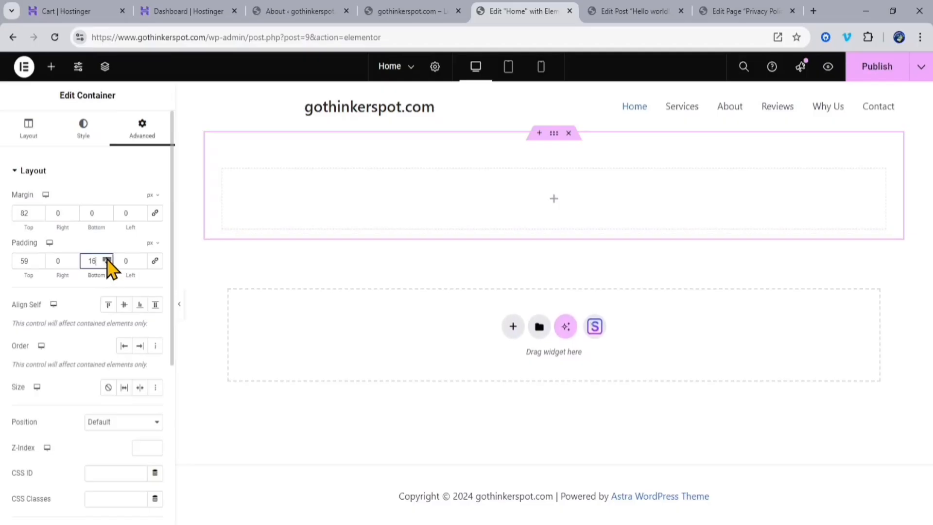
{"action": "left_click", "coordinate": [107, 260]}
{"action": "left_click", "coordinate": [107, 260]}
{"action": "left_click", "coordinate": [107, 259]}
{"action": "left_click", "coordinate": [107, 259]}
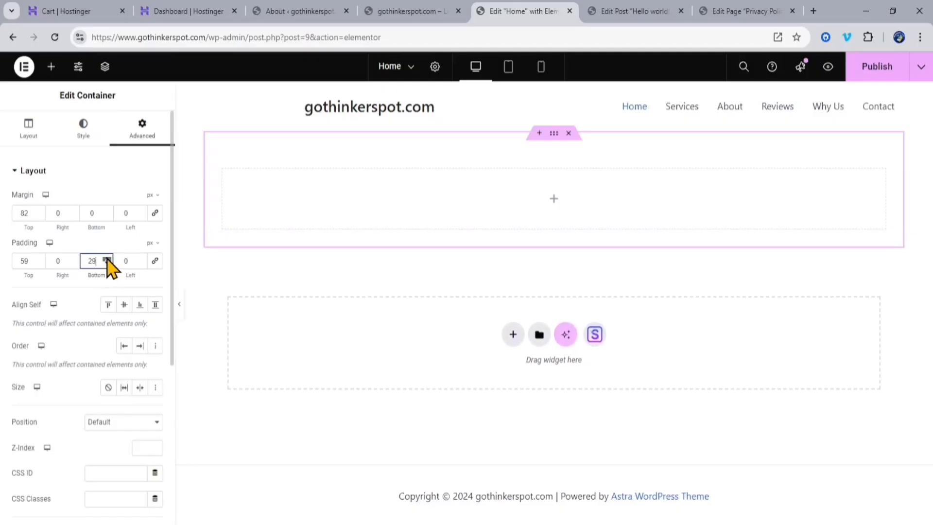
{"action": "left_click", "coordinate": [106, 259]}
{"action": "left_click", "coordinate": [107, 259]}
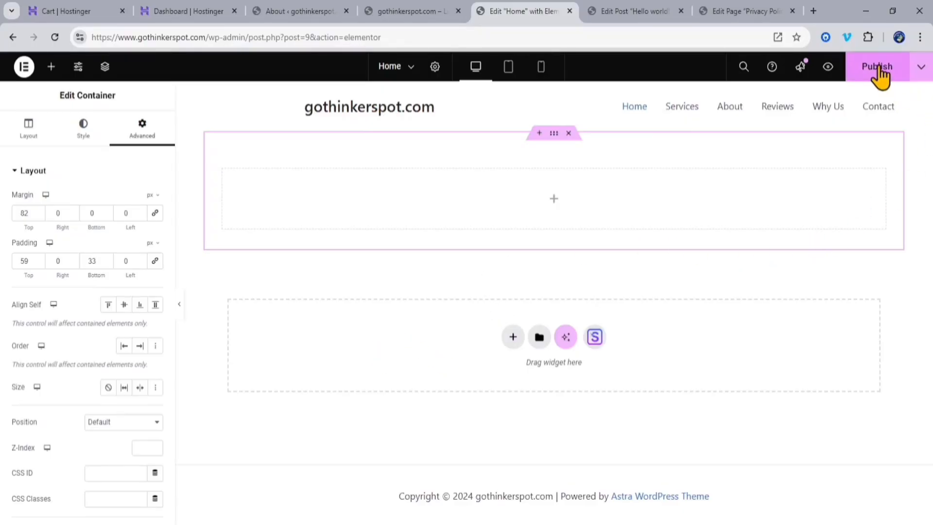
{"action": "left_click", "coordinate": [878, 69]}
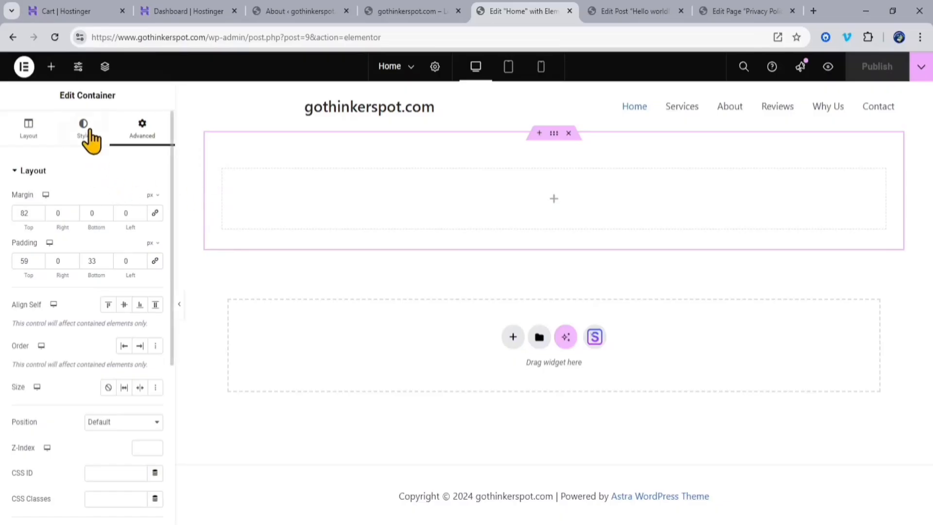
Give the container a solid border and a box shadow with the default settings.
{"action": "left_click", "coordinate": [88, 130]}
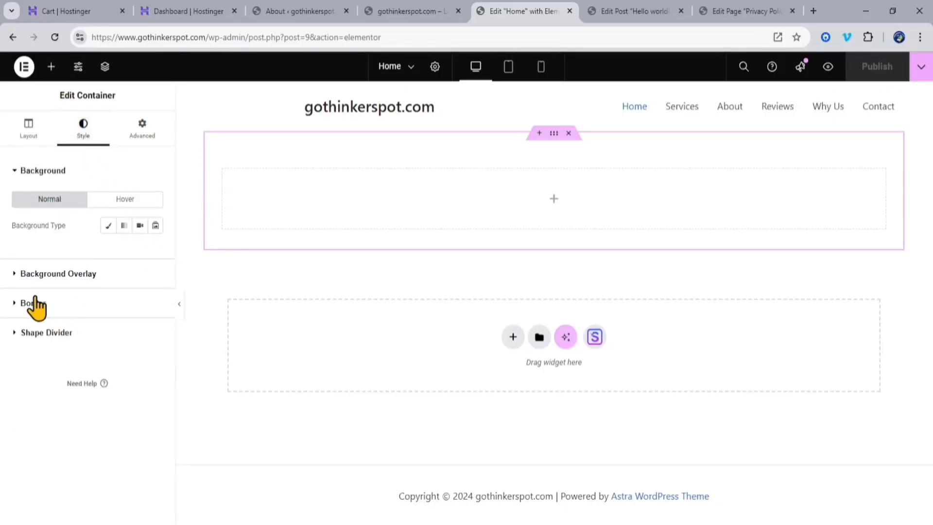
{"action": "left_click", "coordinate": [38, 311]}
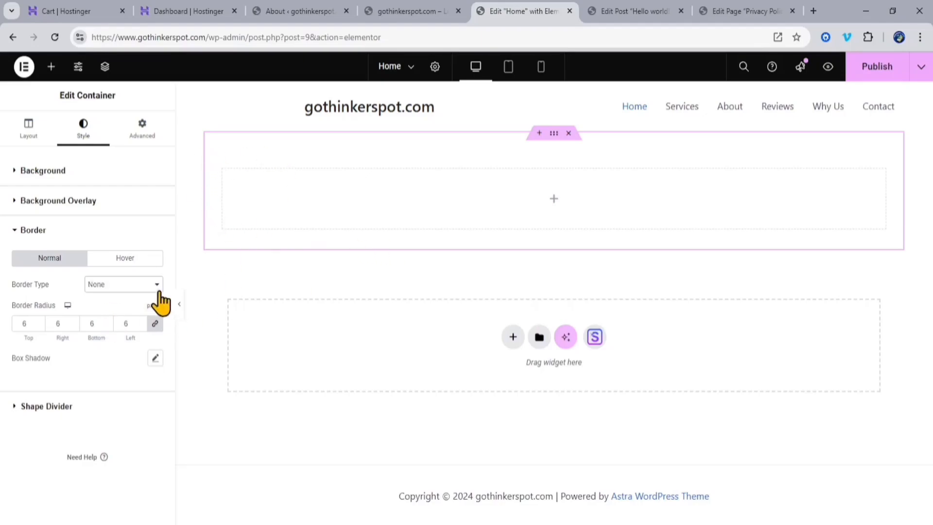
{"action": "left_click", "coordinate": [104, 331]}
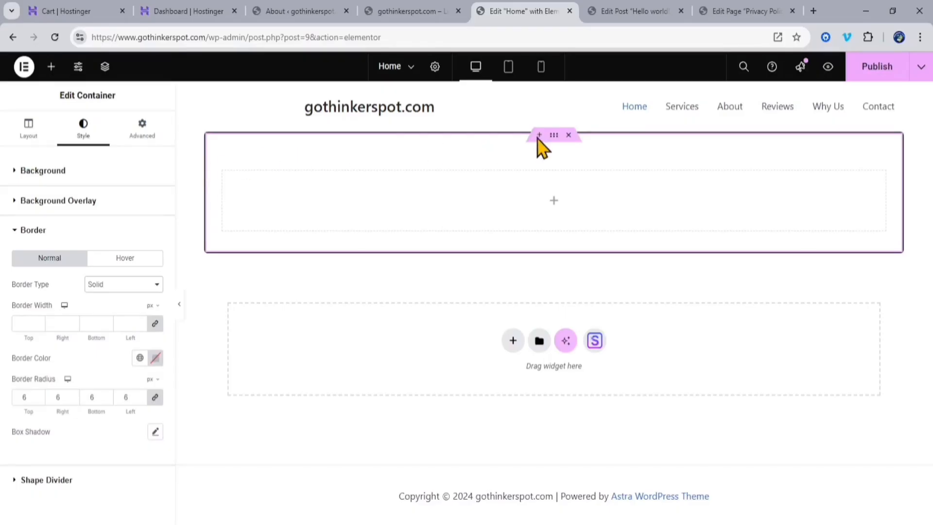
{"action": "scroll", "coordinate": [91, 439], "scroll_direction": "down", "scroll_amount": 1}
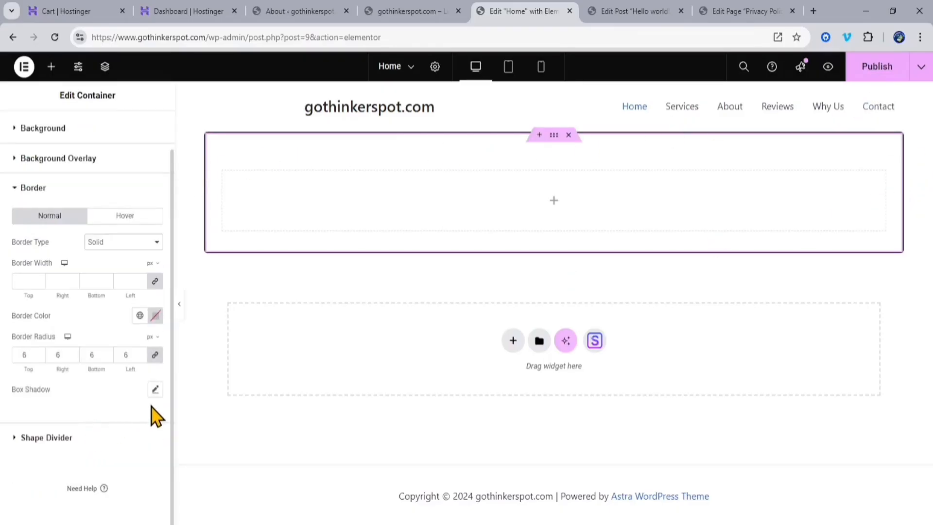
{"action": "left_click", "coordinate": [155, 388]}
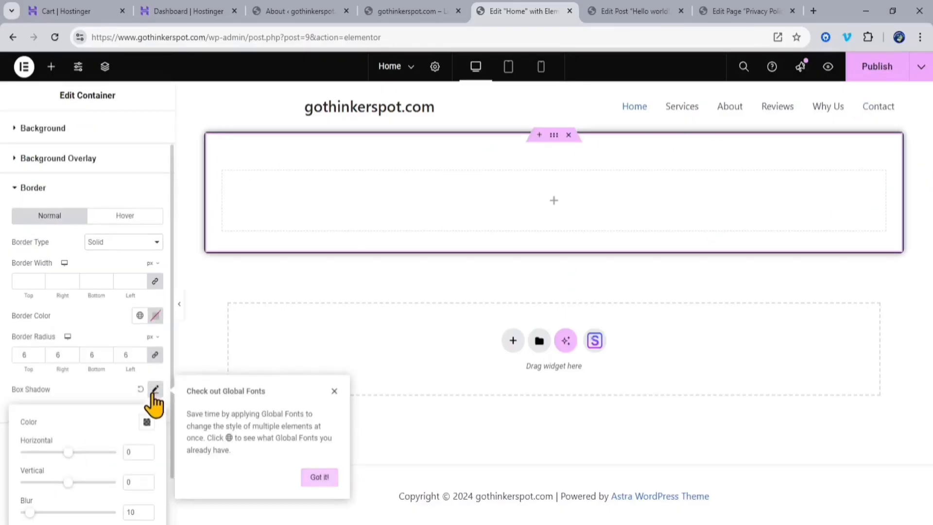
{"action": "left_click", "coordinate": [154, 390]}
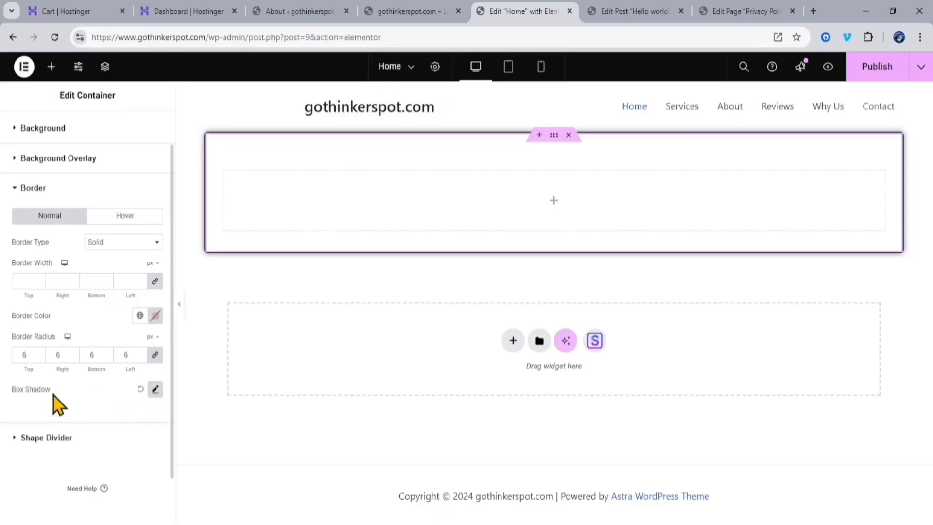
Change the container's border color to blue and publish the page.
{"action": "left_click", "coordinate": [155, 315]}
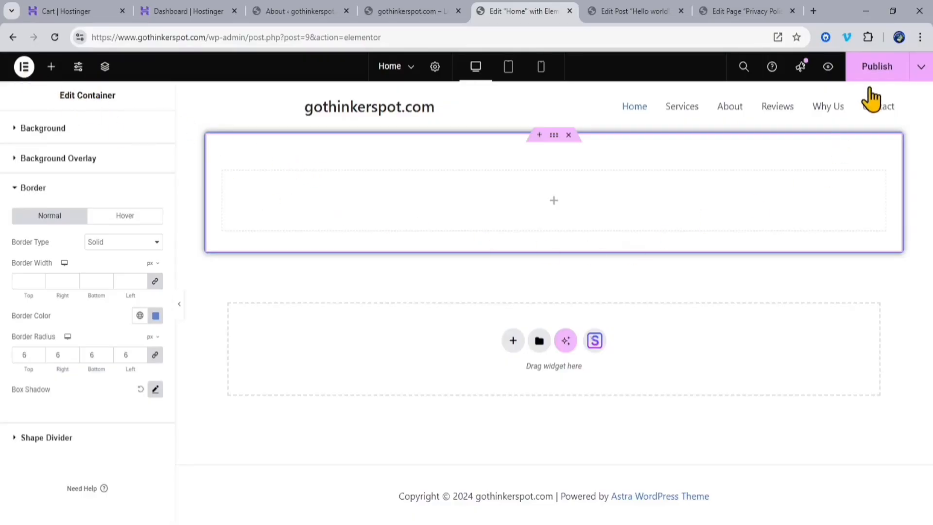
{"action": "left_click", "coordinate": [882, 77]}
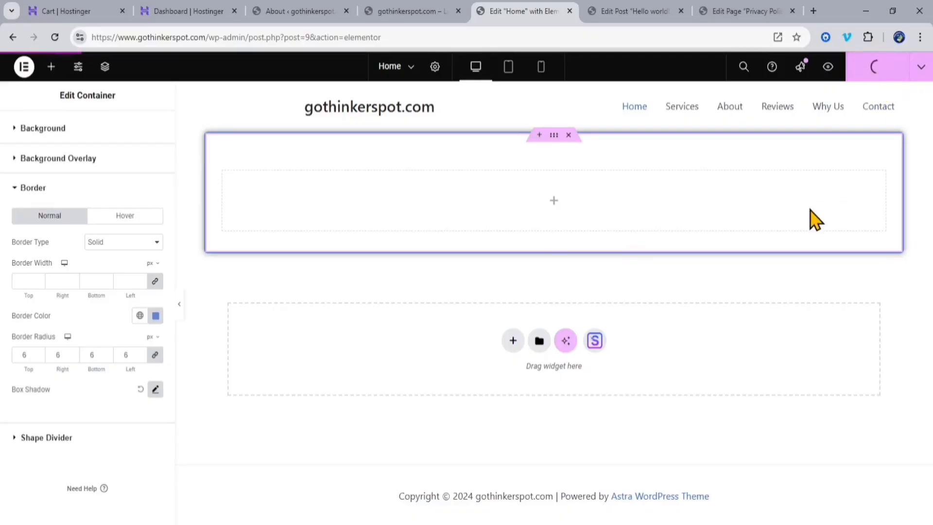
{"action": "left_click", "coordinate": [652, 433]}
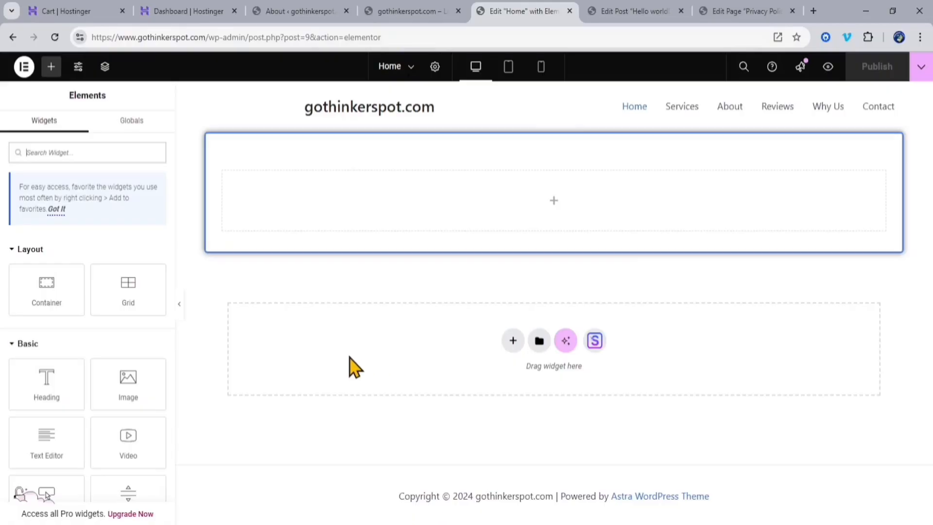
Add a second container below the bordered one, unlink its spacing values, and set its top margin to 41 px.
{"action": "left_click_drag", "start_coordinate": [47, 294], "coordinate": [424, 412]}
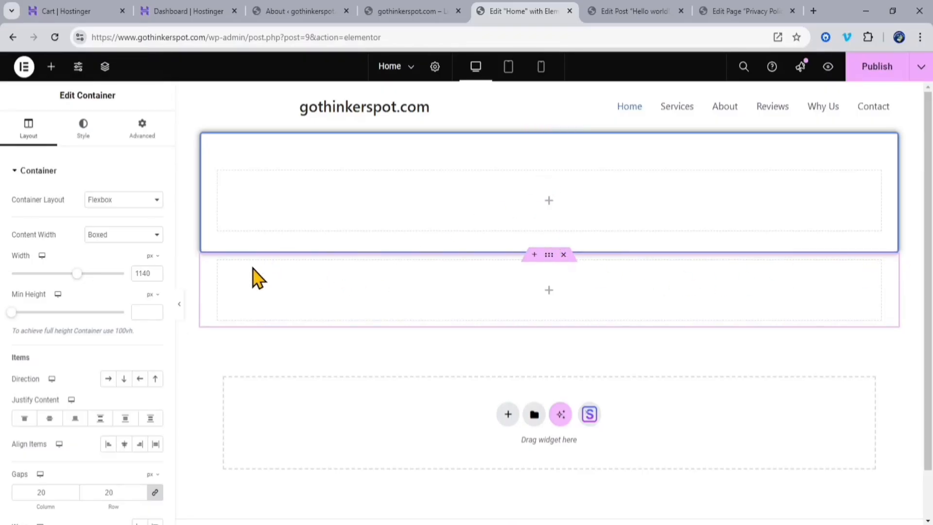
{"action": "left_click", "coordinate": [143, 127]}
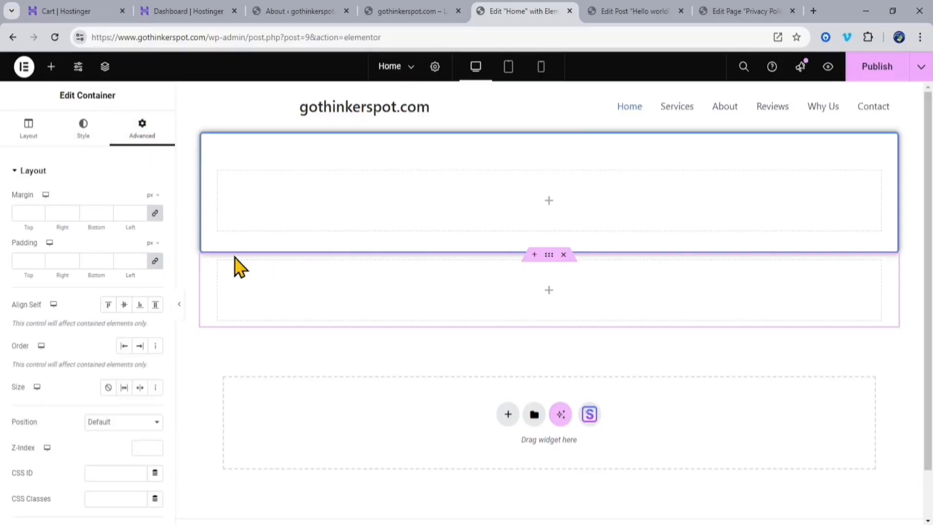
{"action": "left_click", "coordinate": [156, 214]}
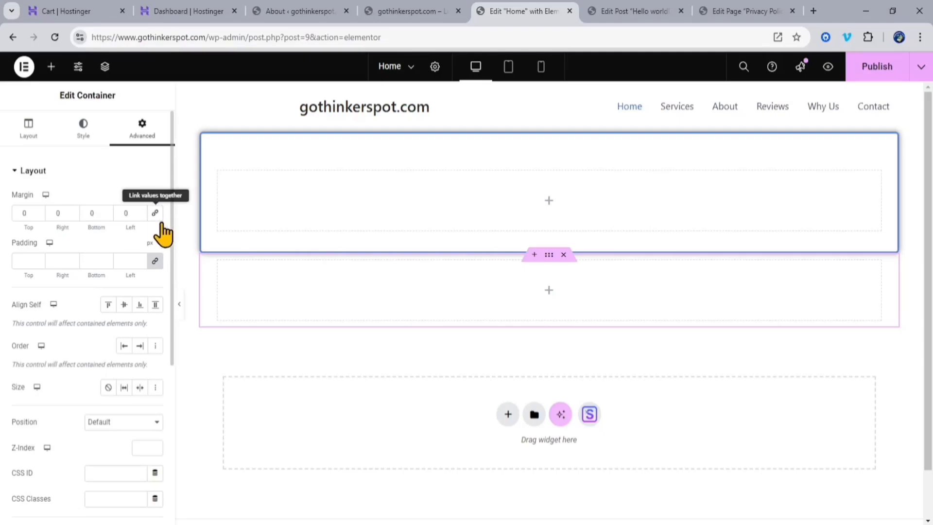
{"action": "left_click", "coordinate": [155, 260]}
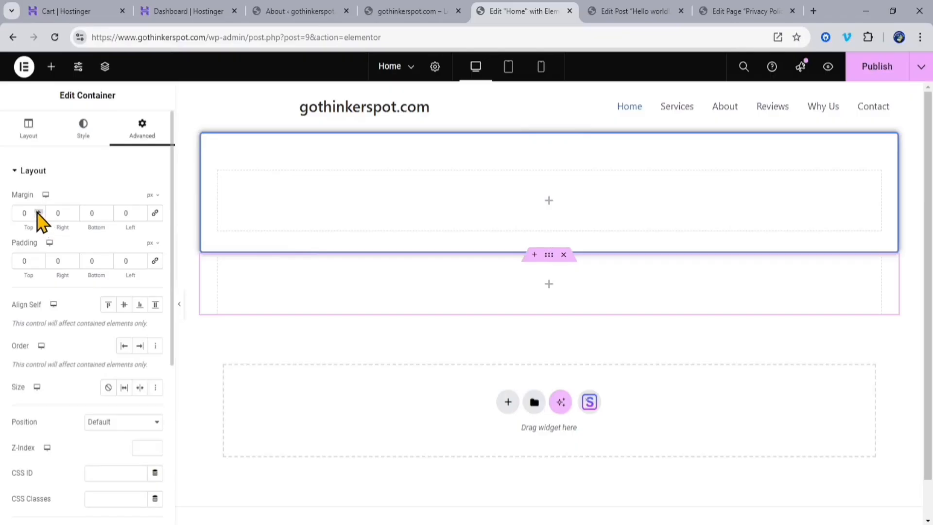
{"action": "left_click_drag", "start_coordinate": [38, 211], "coordinate": [39, 211]}
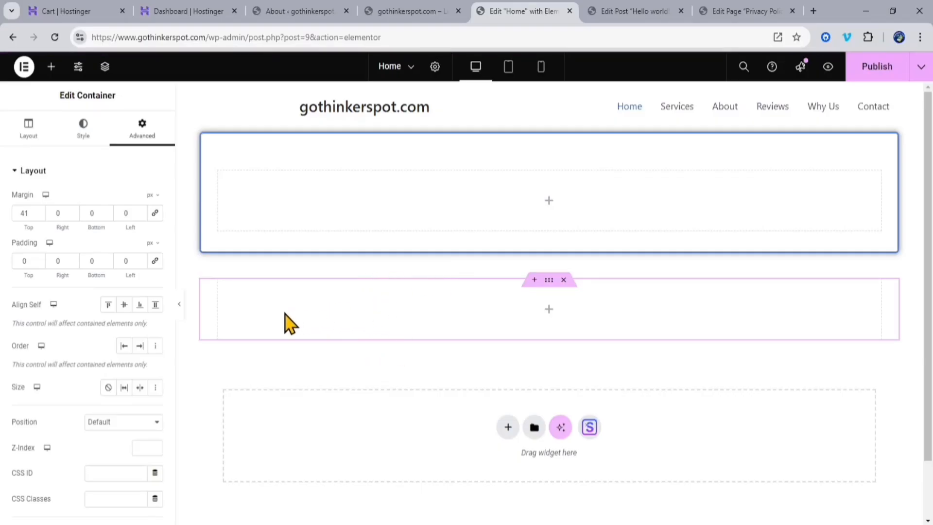
Set the second container's top padding to 24 px.
{"action": "left_click", "coordinate": [39, 259]}
{"action": "left_click", "coordinate": [39, 259]}
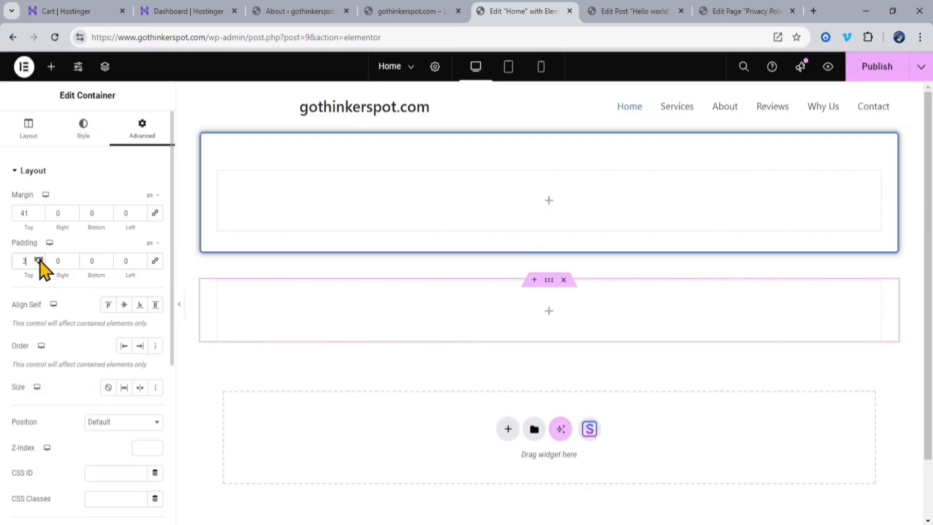
{"action": "left_click", "coordinate": [39, 259]}
{"action": "left_click", "coordinate": [39, 259]}
{"action": "left_click", "coordinate": [38, 258]}
{"action": "left_click", "coordinate": [39, 259]}
{"action": "left_click", "coordinate": [39, 259]}
{"action": "left_click", "coordinate": [39, 259]}
{"action": "left_click", "coordinate": [39, 259]}
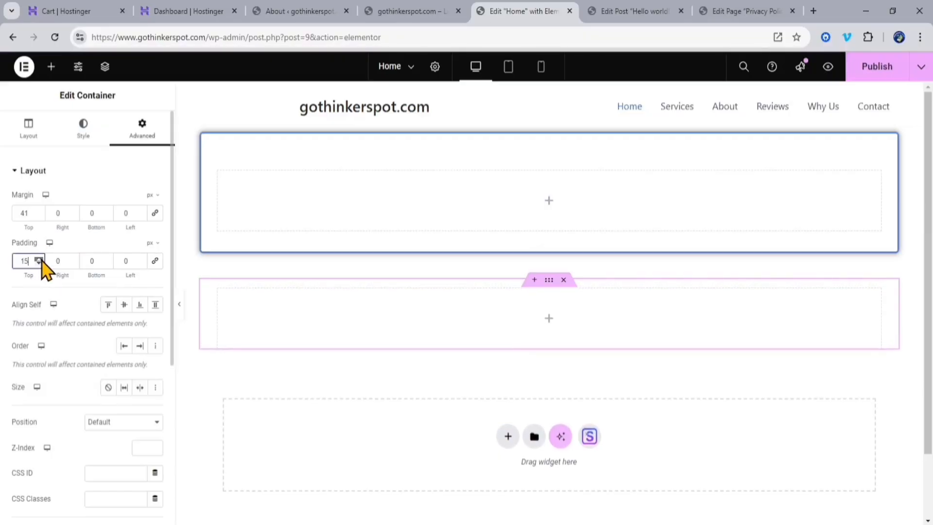
{"action": "left_click", "coordinate": [40, 259]}
{"action": "left_click", "coordinate": [40, 259]}
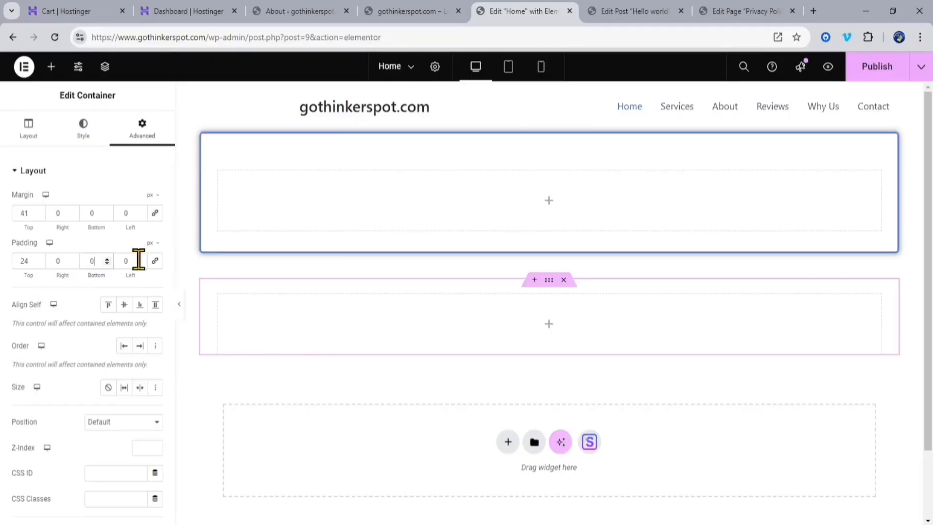
Set the second container's bottom padding to 20 px.
{"action": "left_click", "coordinate": [108, 259]}
{"action": "left_click", "coordinate": [109, 257]}
{"action": "left_click", "coordinate": [109, 258]}
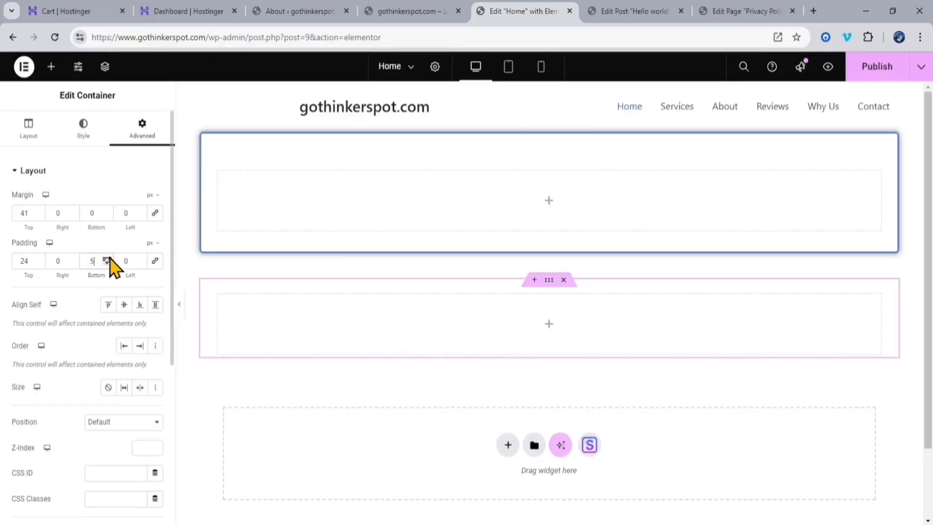
{"action": "left_click", "coordinate": [109, 258]}
{"action": "left_click", "coordinate": [109, 258]}
{"action": "left_click", "coordinate": [108, 257]}
{"action": "left_click", "coordinate": [109, 258]}
{"action": "left_click", "coordinate": [109, 258]}
{"action": "left_click", "coordinate": [109, 257]}
{"action": "left_click", "coordinate": [109, 258]}
{"action": "left_click", "coordinate": [109, 258]}
{"action": "left_click", "coordinate": [108, 258]}
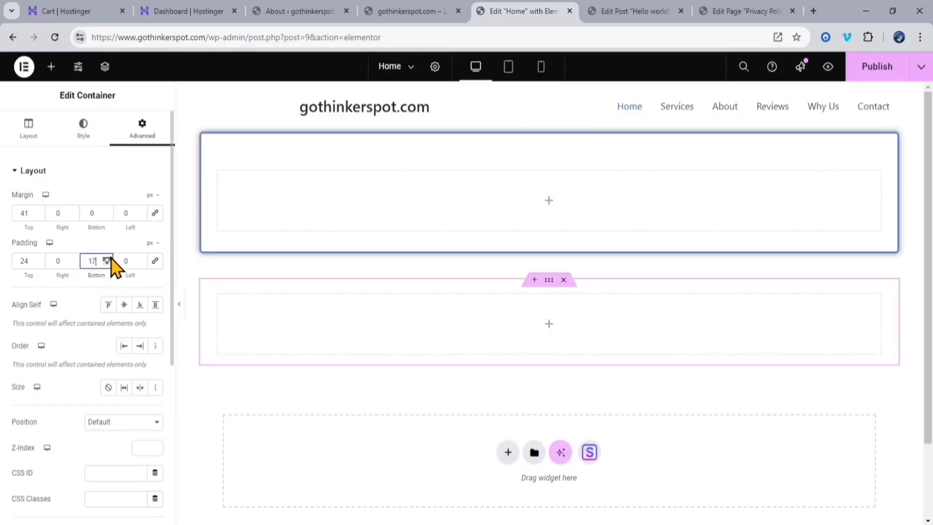
{"action": "left_click", "coordinate": [108, 258]}
{"action": "left_click", "coordinate": [109, 258]}
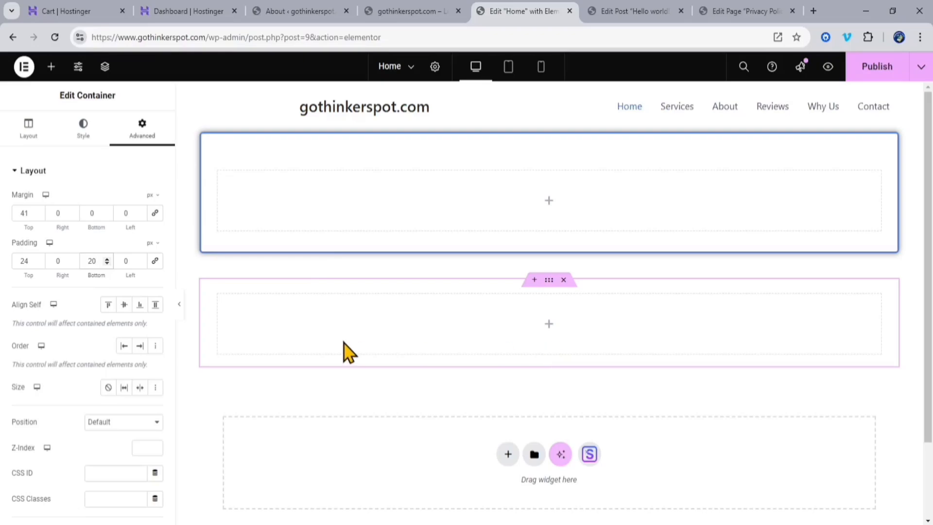
Give the second container a dotted border.
{"action": "left_click", "coordinate": [92, 132]}
{"action": "left_click", "coordinate": [34, 230]}
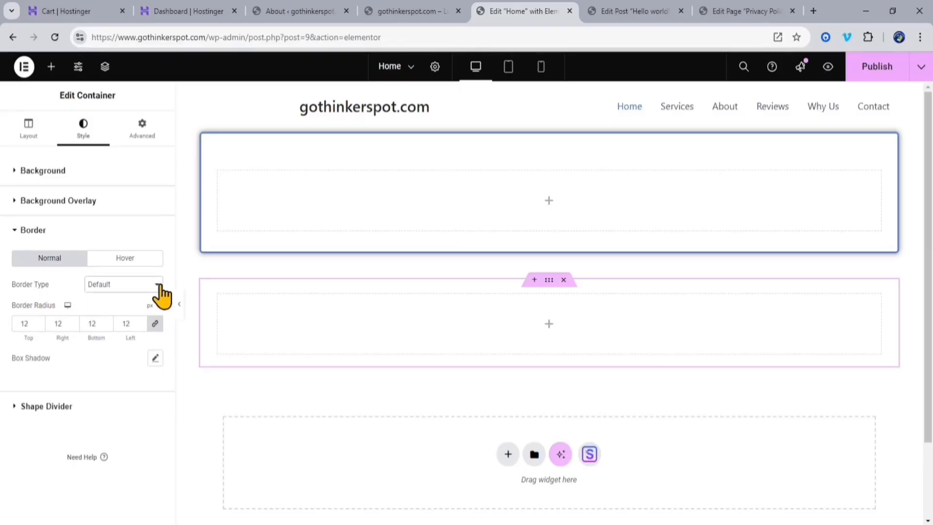
{"action": "left_click", "coordinate": [123, 360]}
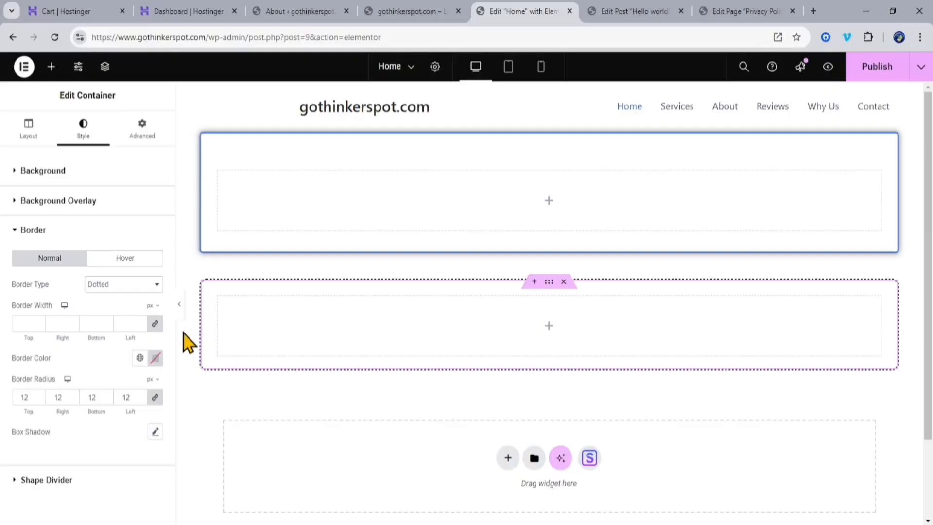
Change the second container's border color to brownish orange (#BB7348) and publish the page.
{"action": "left_click", "coordinate": [155, 358]}
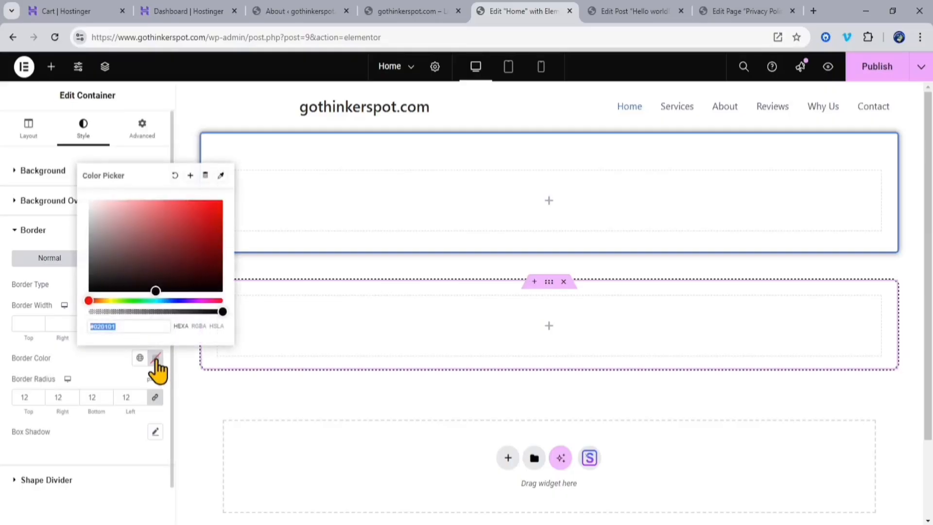
{"action": "left_click", "coordinate": [169, 300]}
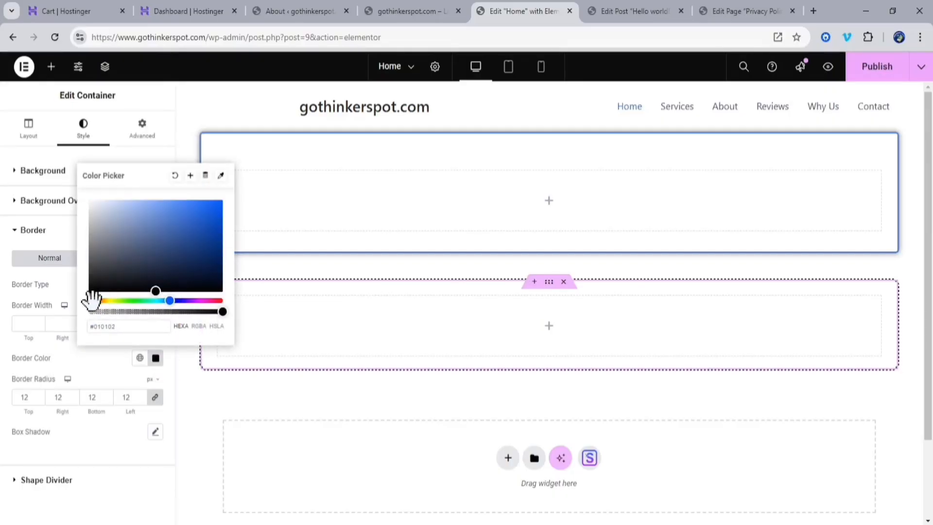
{"action": "left_click", "coordinate": [96, 300]}
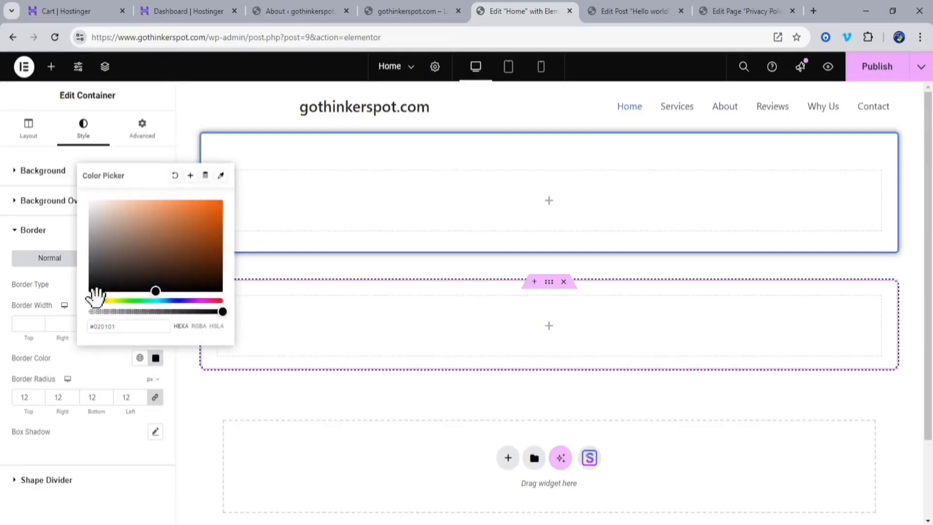
{"action": "left_click", "coordinate": [171, 224]}
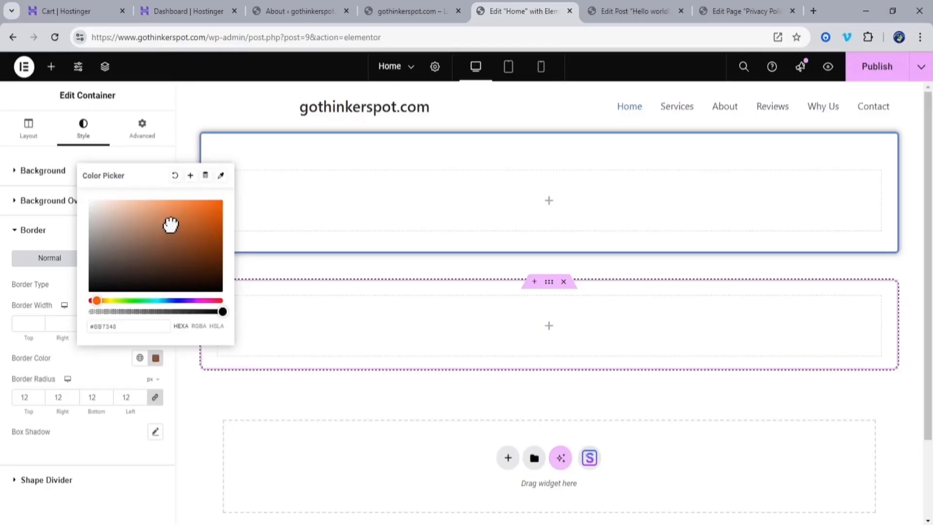
{"action": "left_click", "coordinate": [187, 451]}
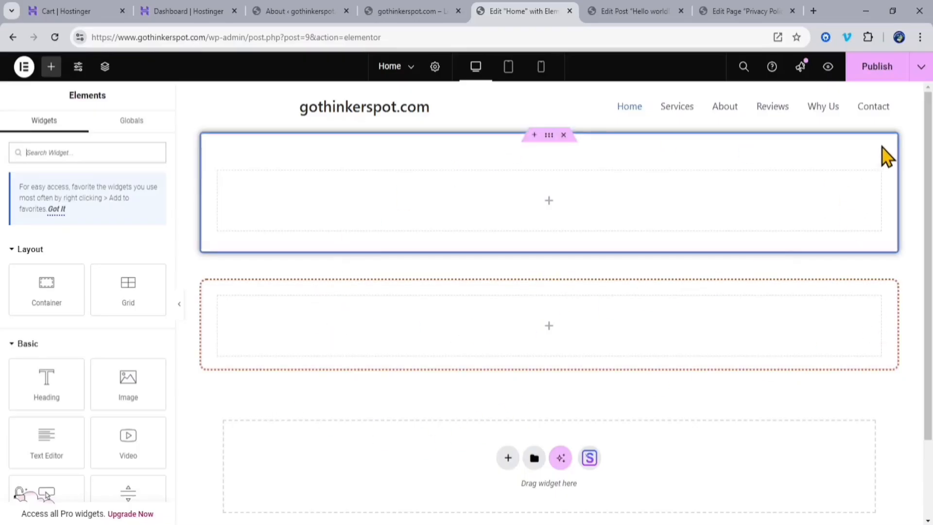
{"action": "left_click", "coordinate": [876, 68]}
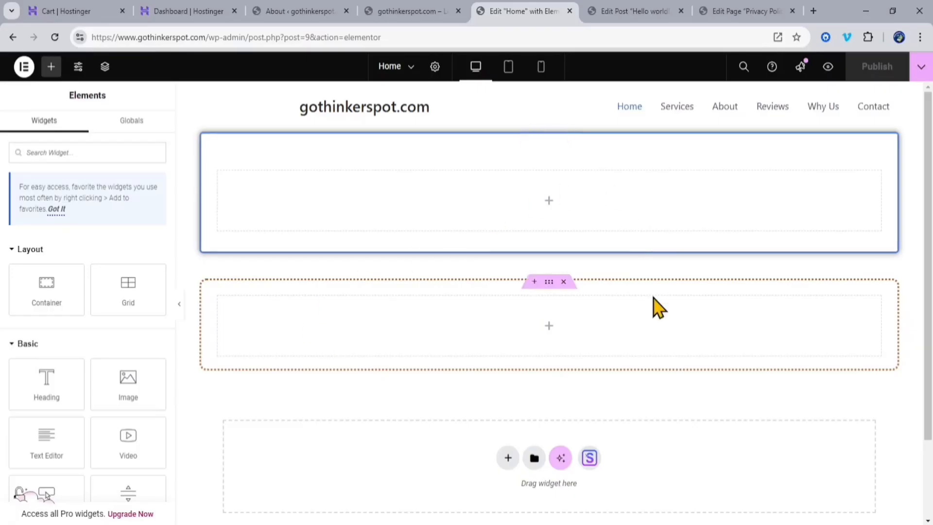
Preview the page at tablet and mobile sizes, checking the collapsed header menu in each, and return to the desktop view.
{"action": "left_click", "coordinate": [508, 68]}
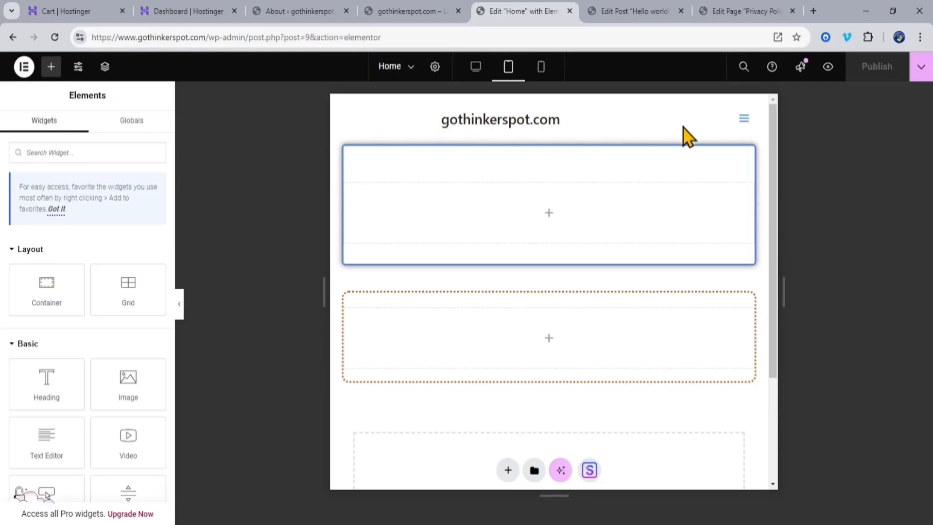
{"action": "left_click", "coordinate": [743, 119]}
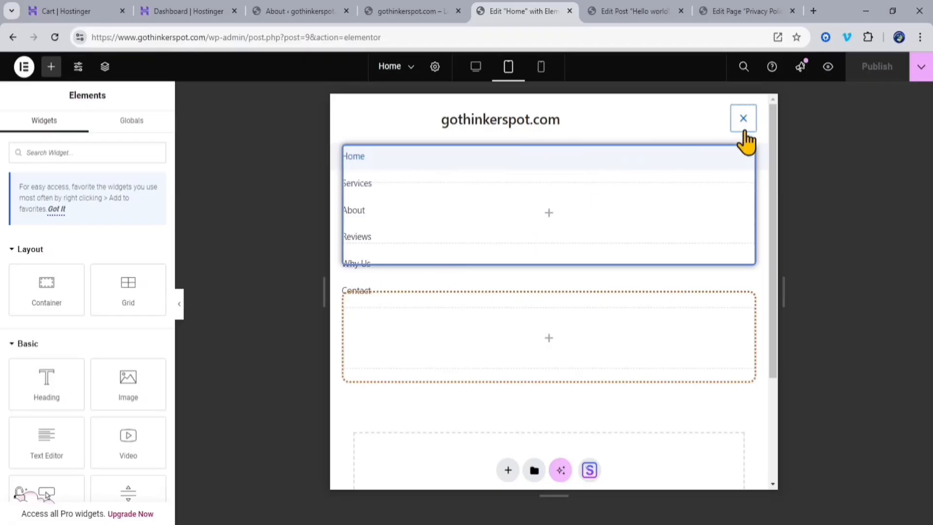
{"action": "left_click", "coordinate": [744, 119]}
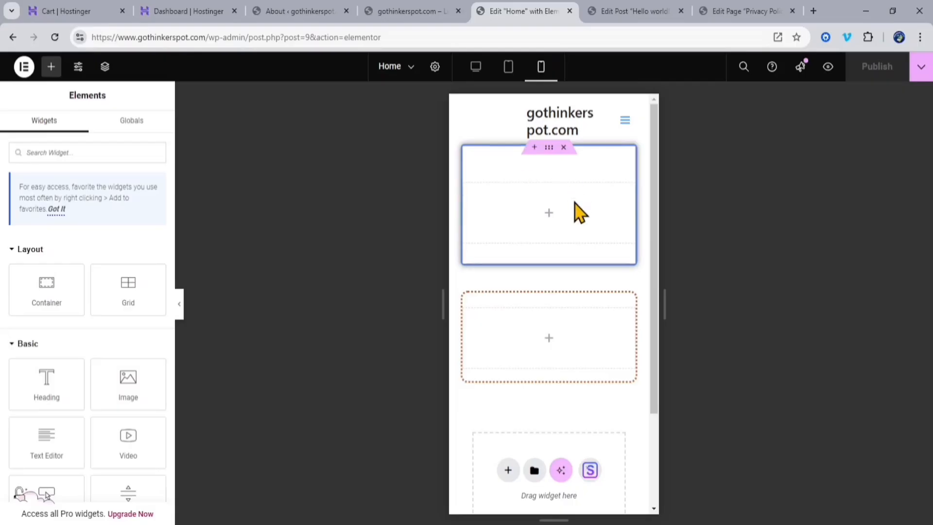
{"action": "left_click", "coordinate": [625, 122]}
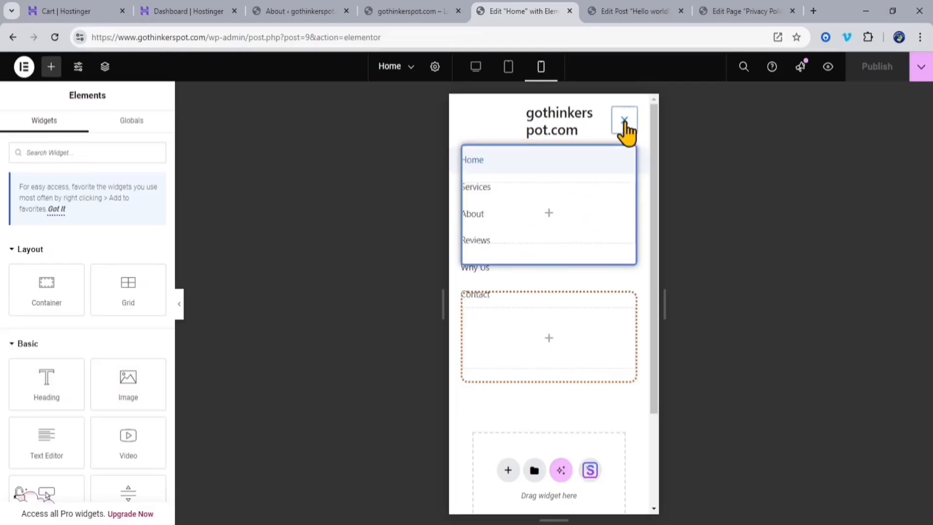
{"action": "left_click", "coordinate": [624, 122]}
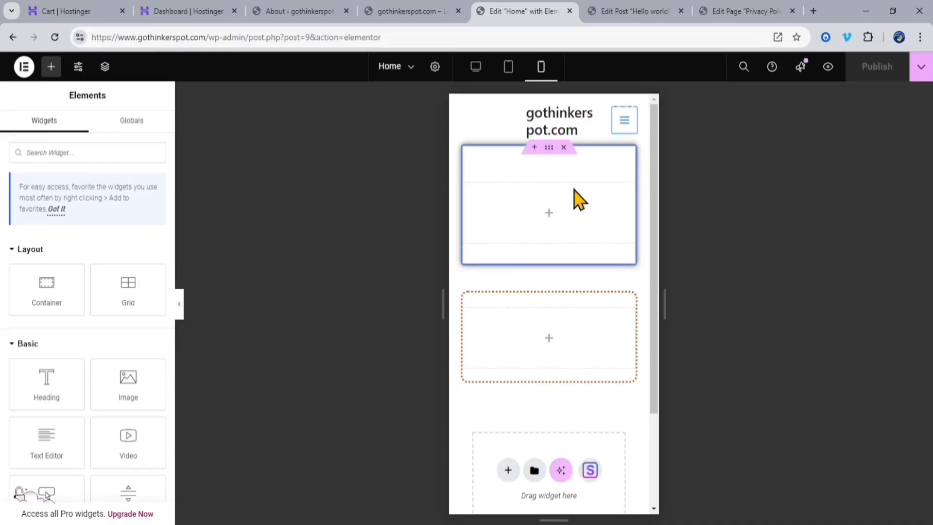
{"action": "left_click", "coordinate": [475, 78]}
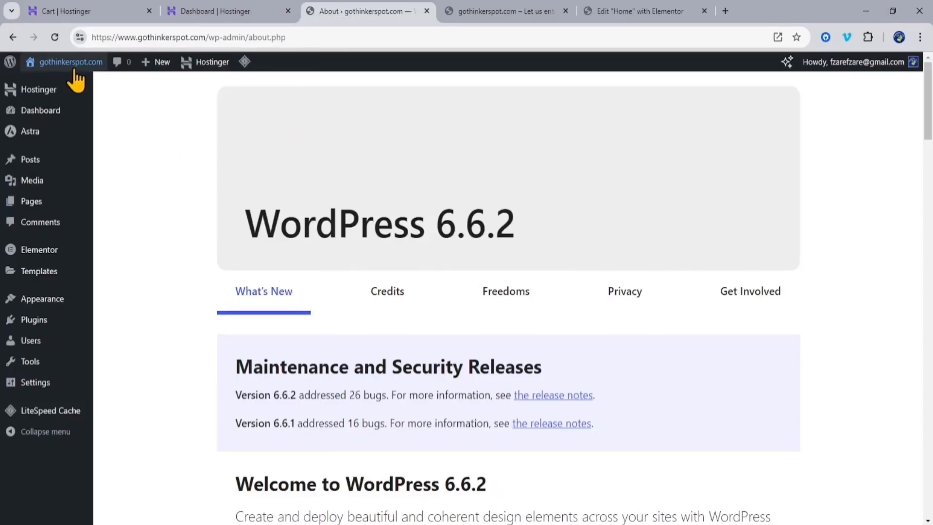
Open the live site in a new tab from the WordPress dashboard and view it.
{"action": "mouse_move", "coordinate": [70, 73]}
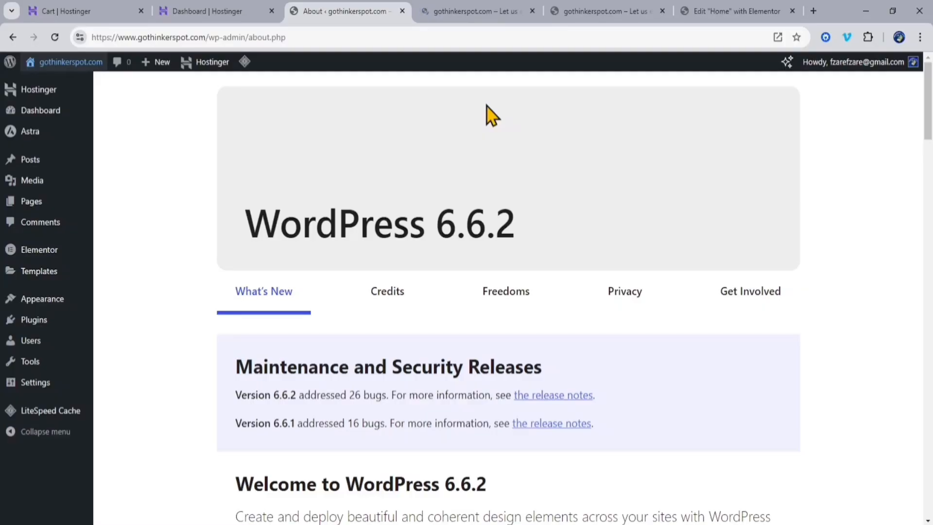
{"action": "left_click", "coordinate": [484, 20]}
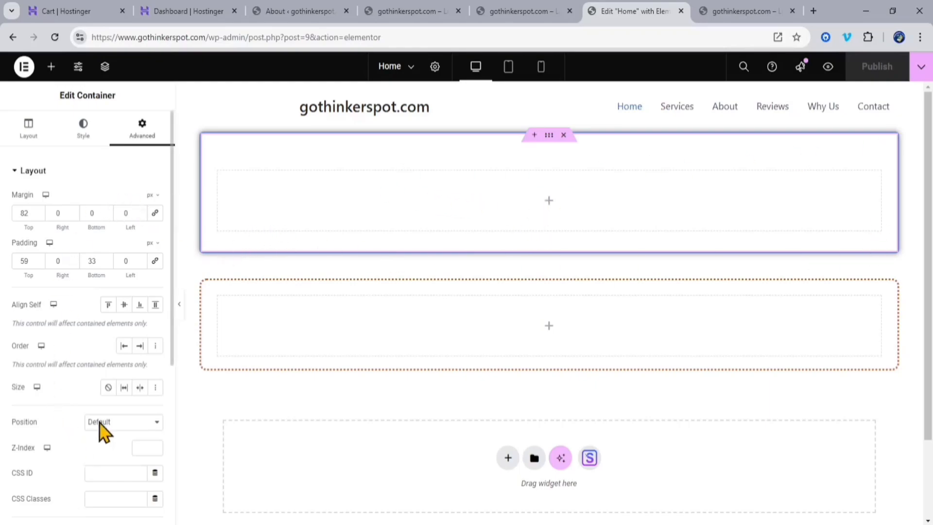
{"action": "left_click", "coordinate": [83, 131]}
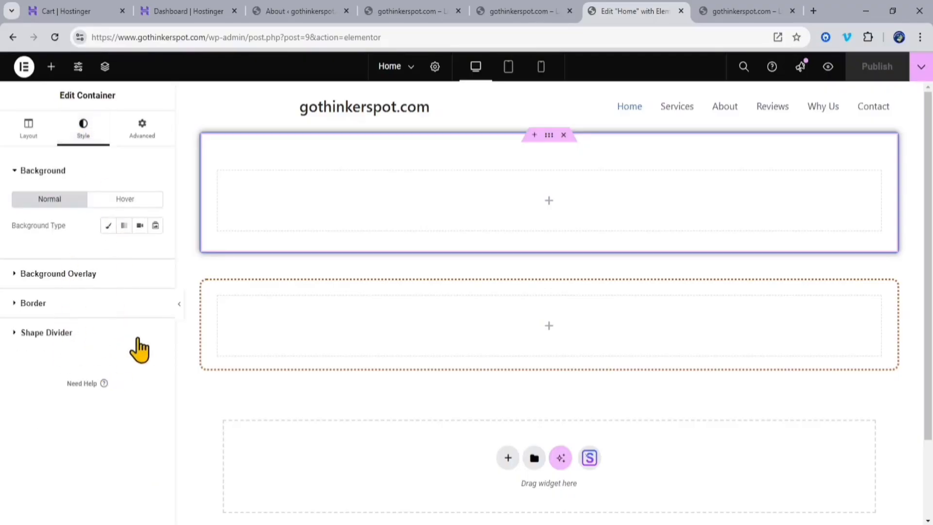
{"action": "left_click", "coordinate": [136, 138]}
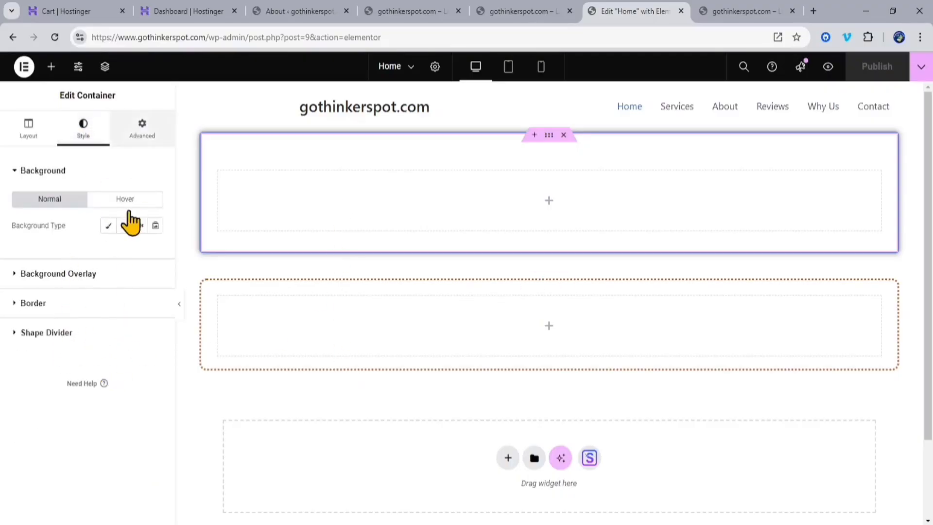
{"action": "scroll", "coordinate": [129, 336], "scroll_direction": "down", "scroll_amount": 5}
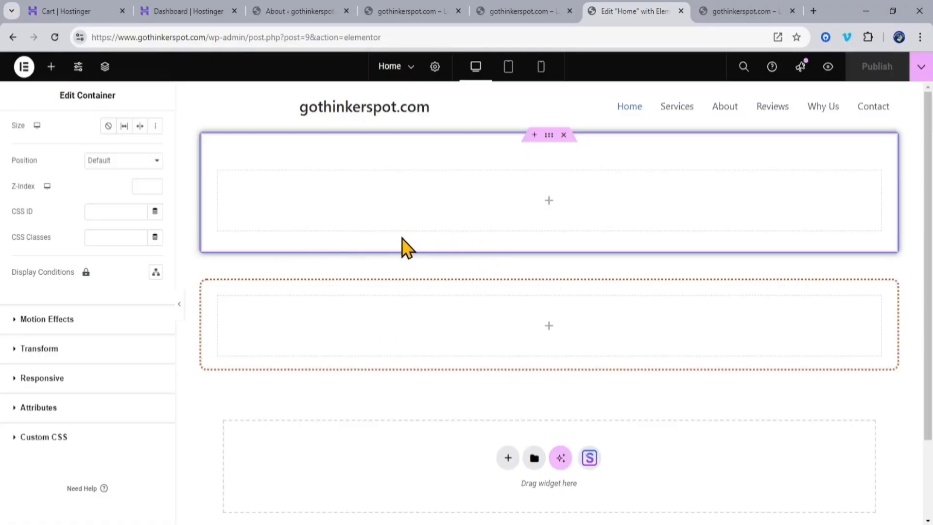
Add a Heading widget to the first container with the title "This is my test website".
{"action": "left_click", "coordinate": [549, 201]}
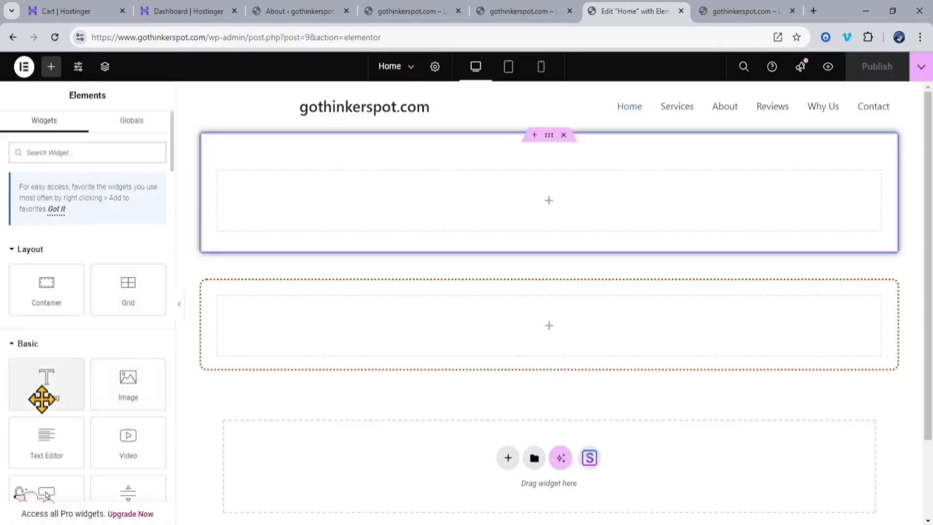
{"action": "left_click_drag", "start_coordinate": [45, 395], "coordinate": [528, 185]}
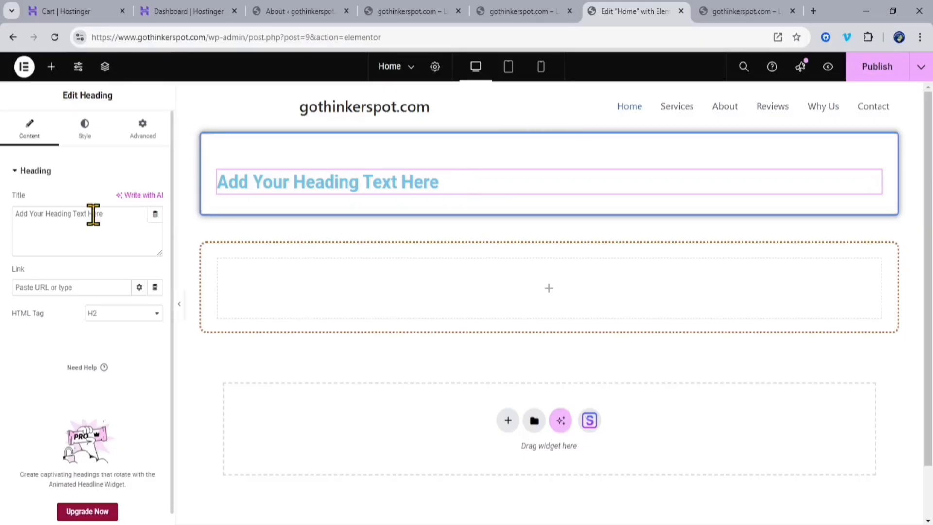
{"action": "left_click", "coordinate": [126, 224]}
{"action": "left_click_drag", "start_coordinate": [101, 219], "coordinate": [1, 223]}
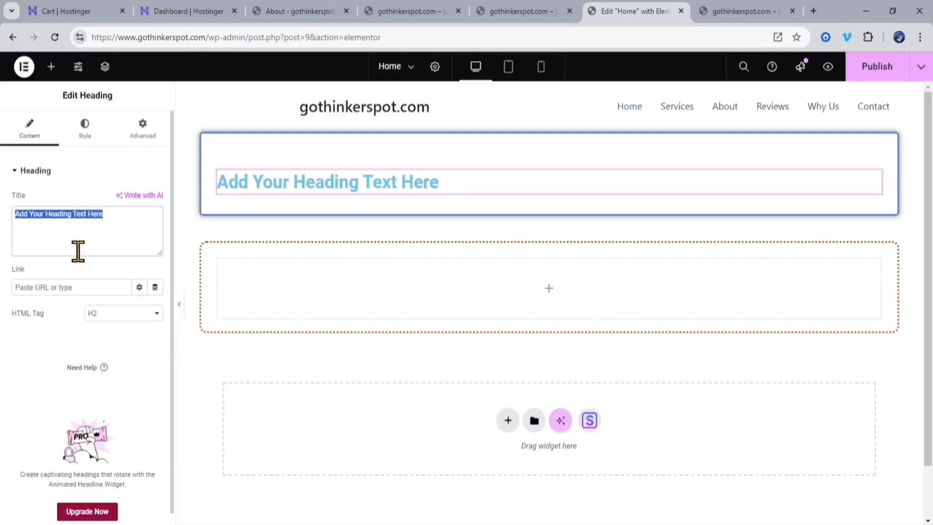
{"action": "type", "text": "This is my test website"}
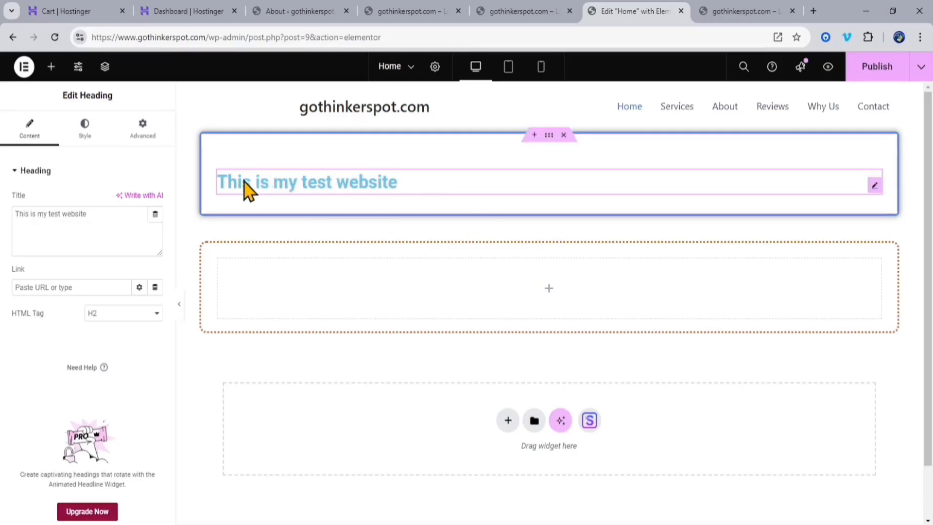
Change the heading's text color to pink and look over the page down to the footer.
{"action": "left_click", "coordinate": [85, 129]}
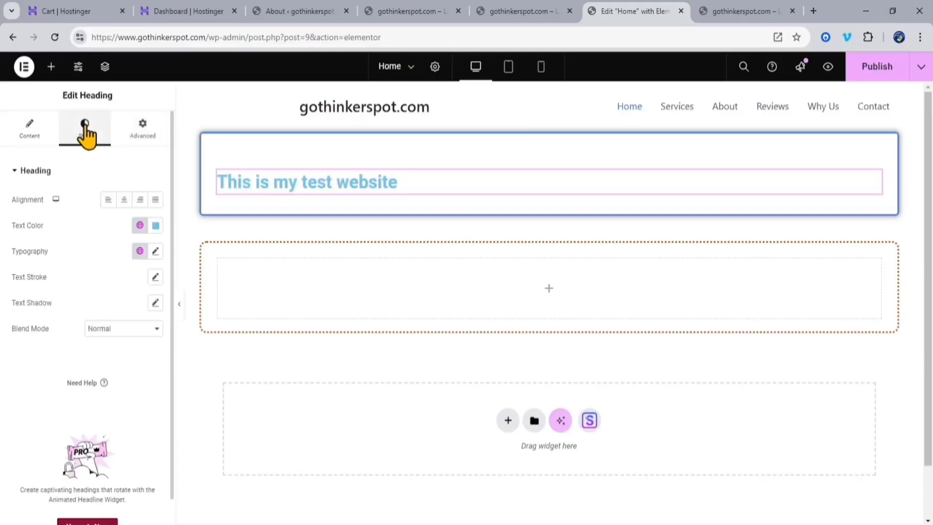
{"action": "left_click", "coordinate": [155, 226]}
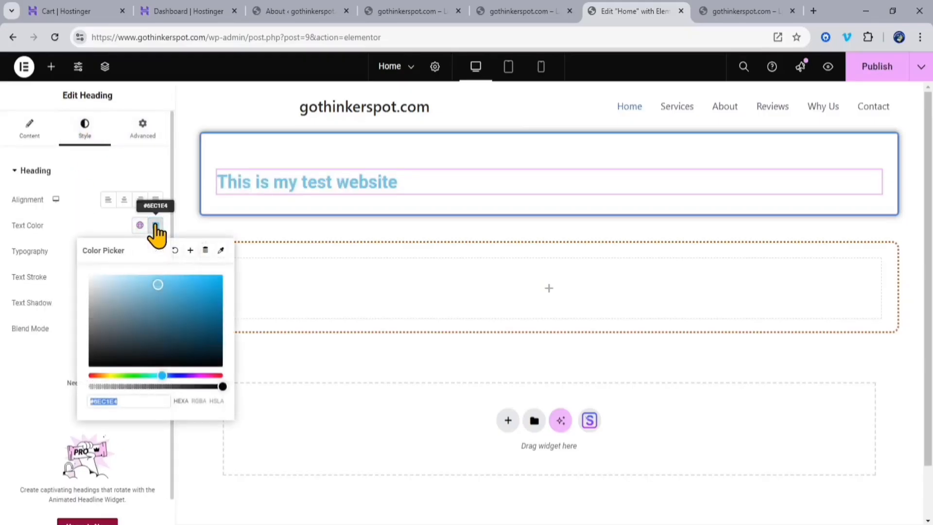
{"action": "left_click", "coordinate": [213, 375]}
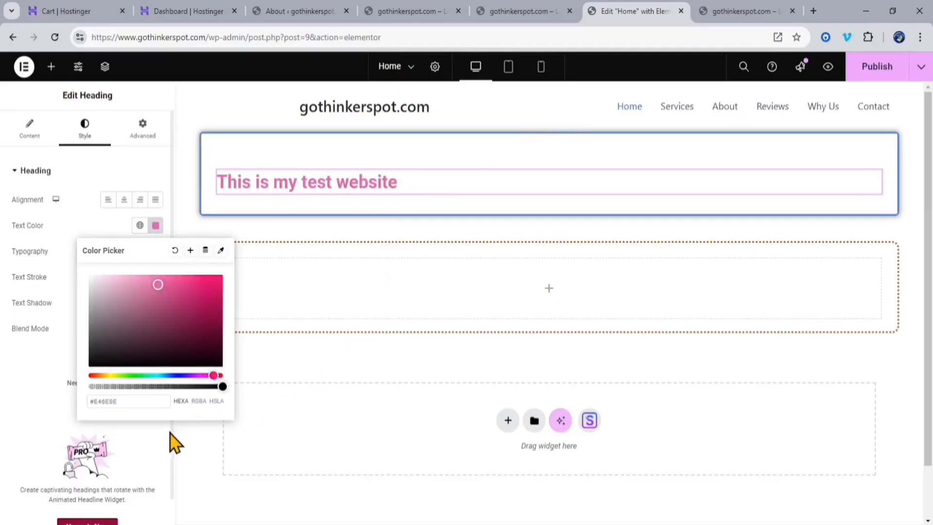
{"action": "left_click", "coordinate": [141, 444]}
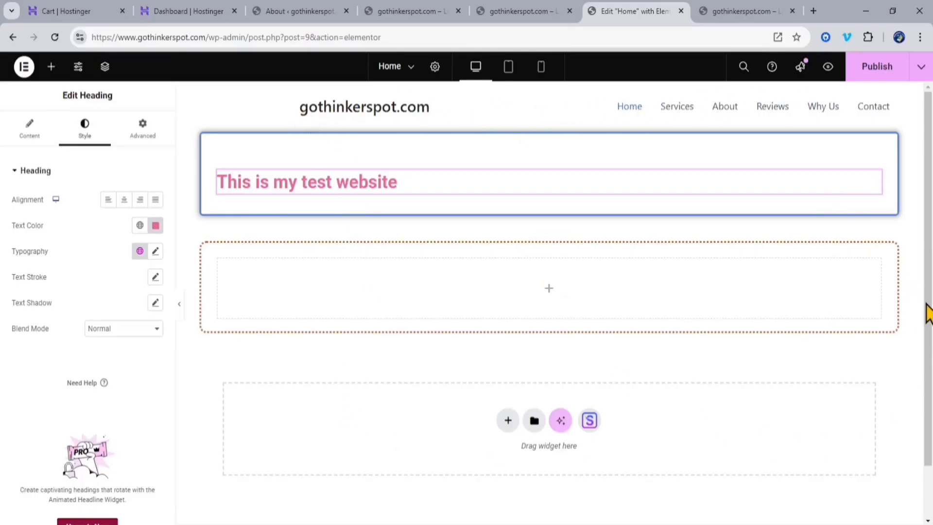
{"action": "scroll", "coordinate": [927, 314], "scroll_direction": "down", "scroll_amount": 2}
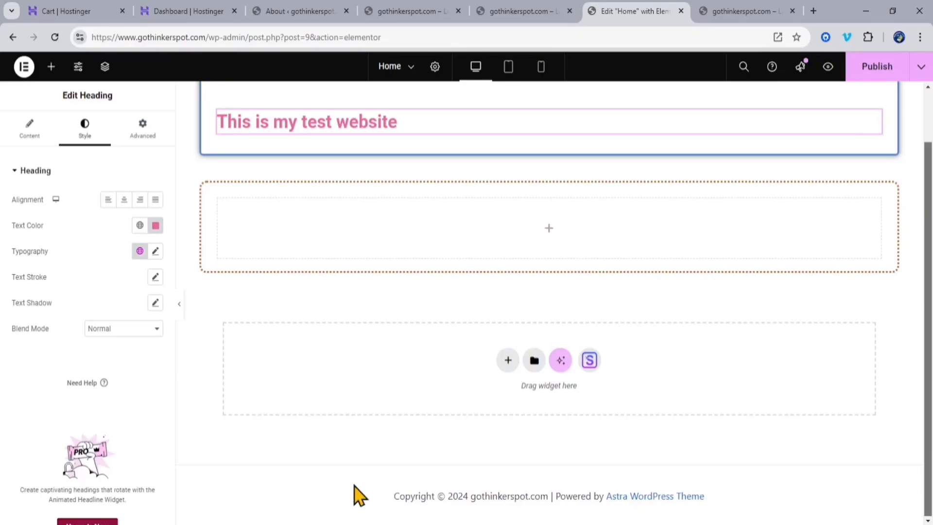
{"action": "scroll", "coordinate": [416, 285], "scroll_direction": "up", "scroll_amount": 2}
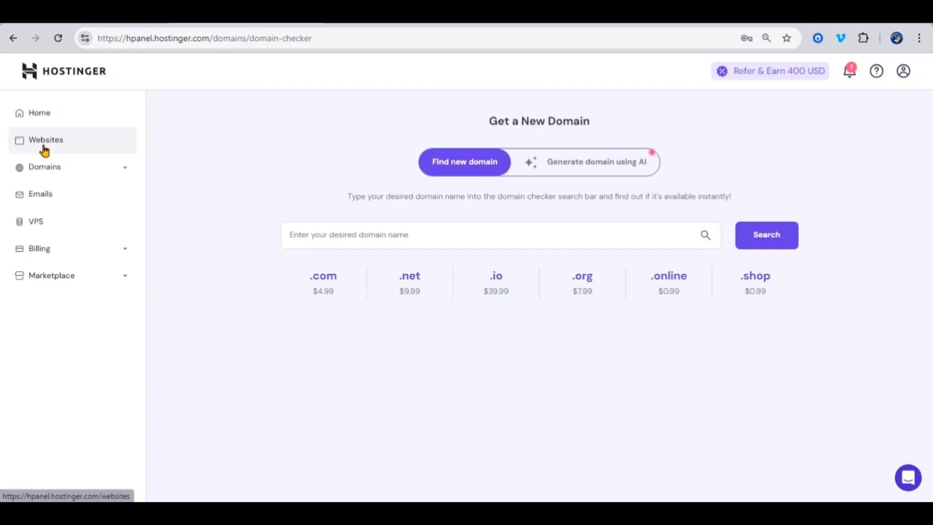
In Hostinger's Websites section, start adding a new WordPress website under the Business Web Hosting plan.
{"action": "left_click", "coordinate": [44, 145]}
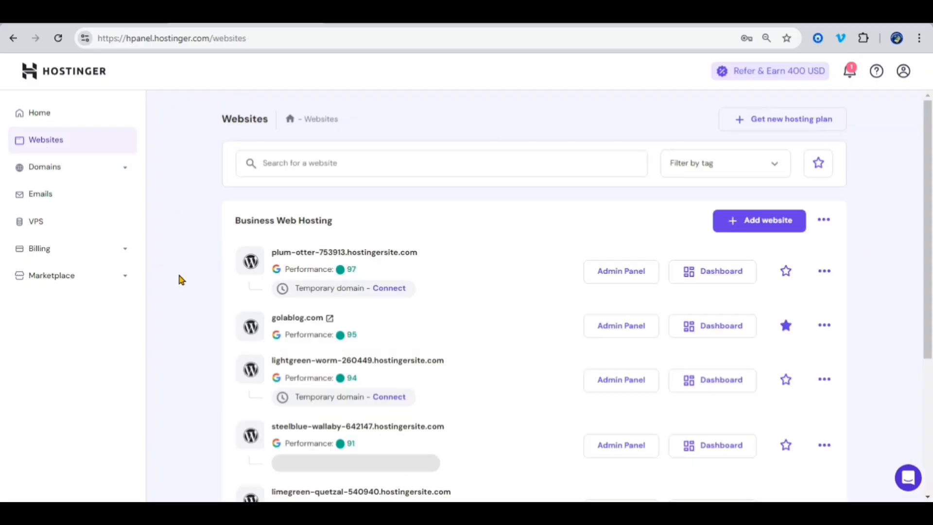
{"action": "left_click", "coordinate": [773, 229]}
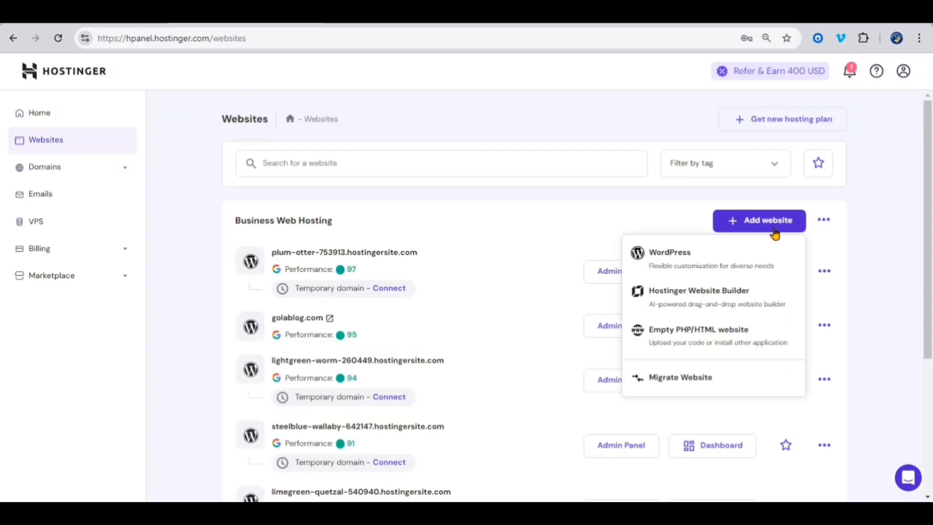
{"action": "left_click", "coordinate": [659, 258]}
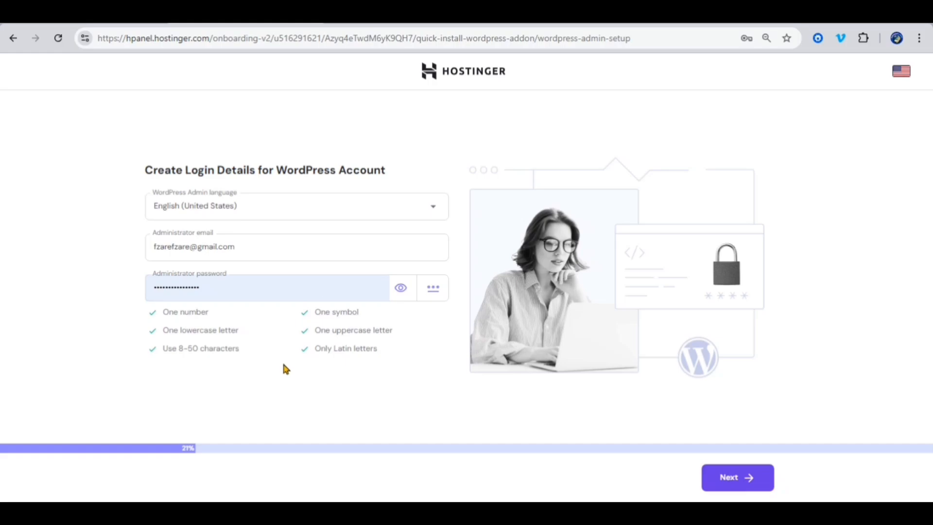
Complete the new WordPress setup by accepting the login details, choosing a blank site and using a temporary domain.
{"action": "left_click", "coordinate": [736, 479]}
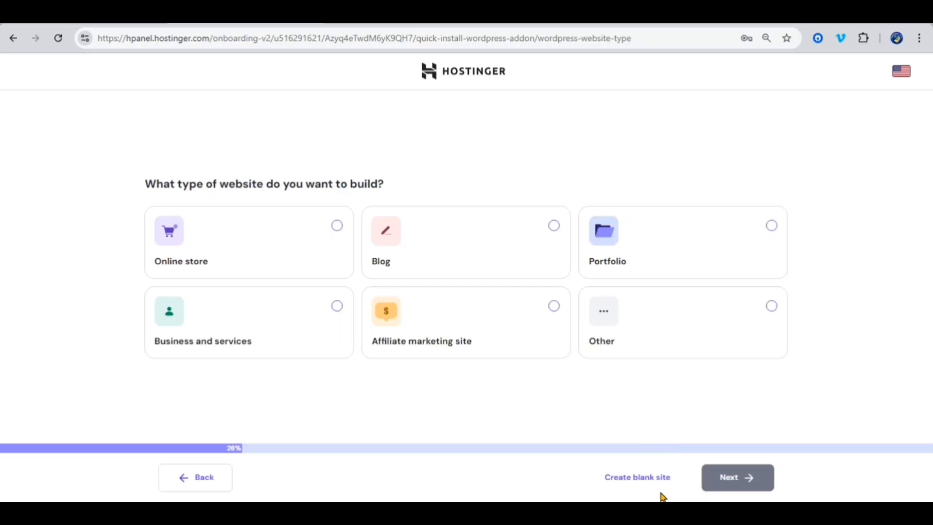
{"action": "left_click", "coordinate": [638, 478]}
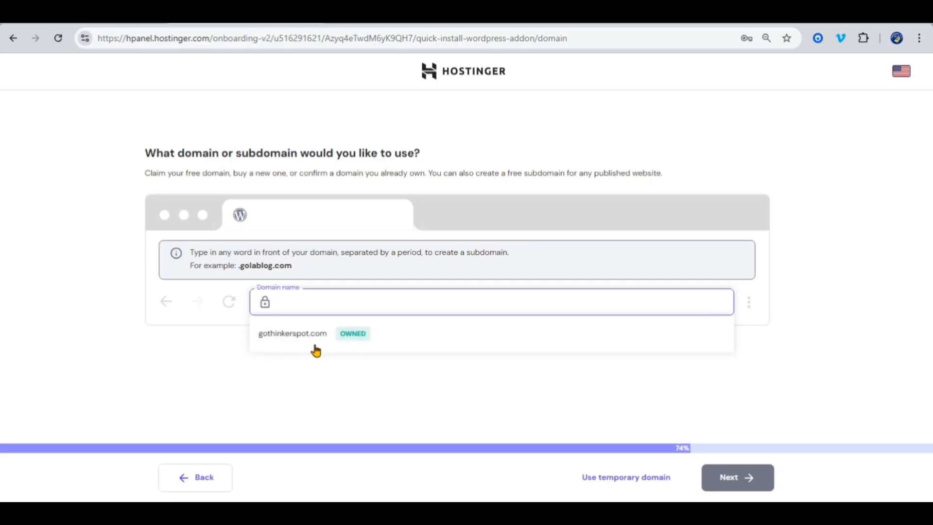
{"action": "left_click", "coordinate": [630, 478]}
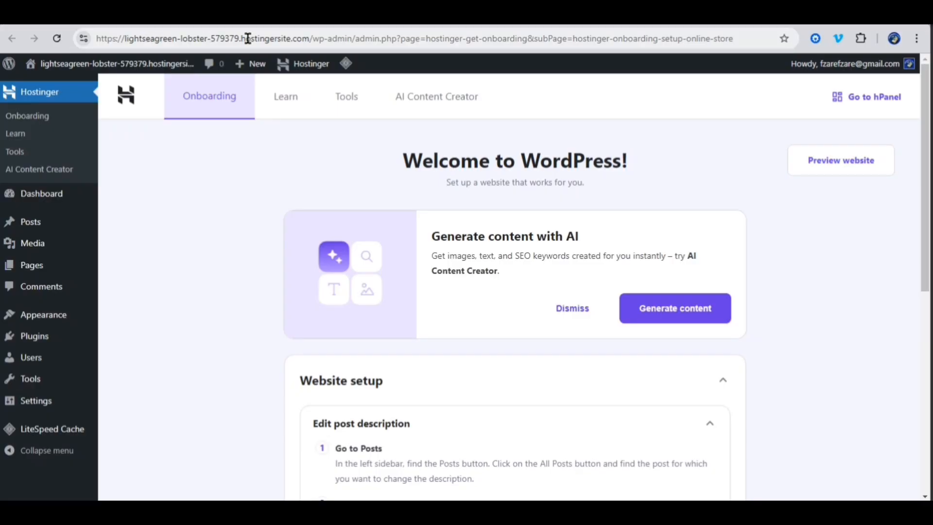
Open the new site's front end and look over its default homepage and temporary web address.
{"action": "mouse_move", "coordinate": [72, 70]}
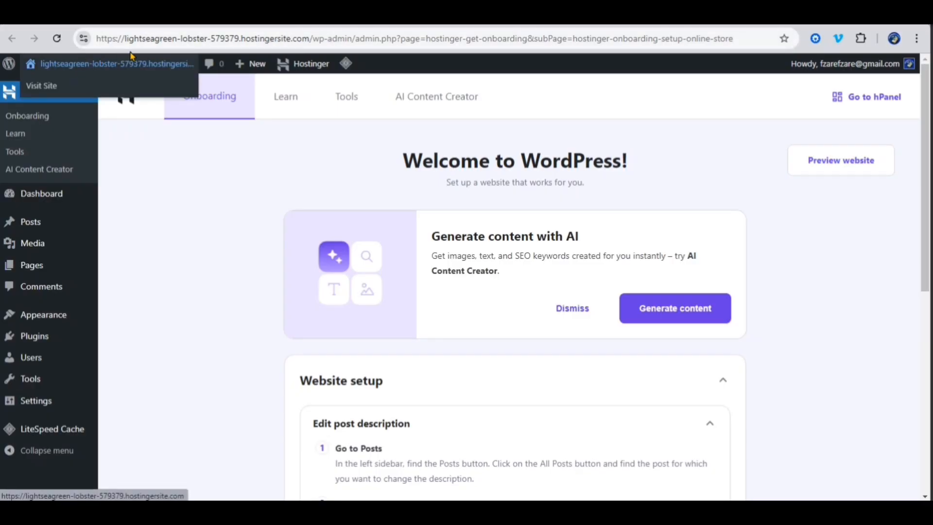
{"action": "left_click", "coordinate": [41, 87]}
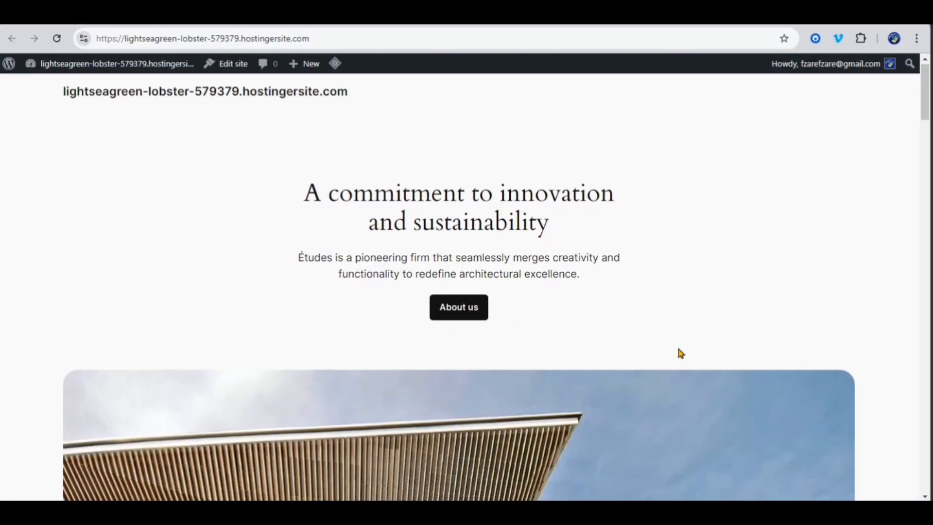
{"action": "scroll", "coordinate": [681, 348], "scroll_direction": "down", "scroll_amount": 20}
{"action": "scroll", "coordinate": [702, 360], "scroll_direction": "down", "scroll_amount": 15}
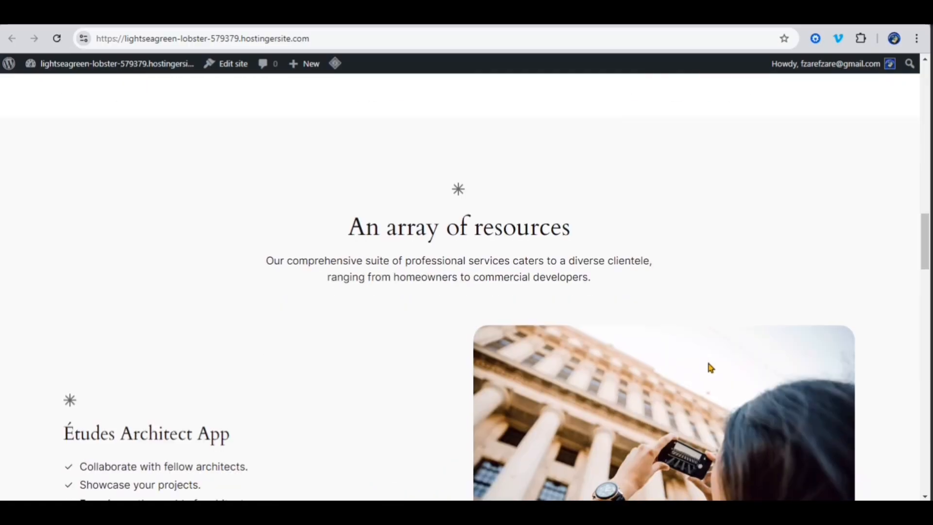
{"action": "scroll", "coordinate": [720, 369], "scroll_direction": "down", "scroll_amount": 10}
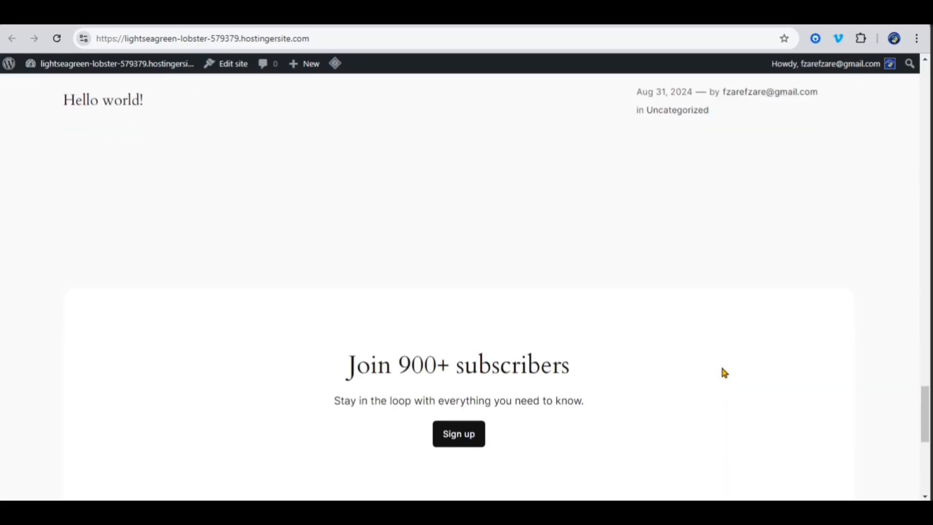
{"action": "key", "text": "Home"}
{"action": "left_click", "coordinate": [203, 38]}
{"action": "double_click", "coordinate": [202, 39]}
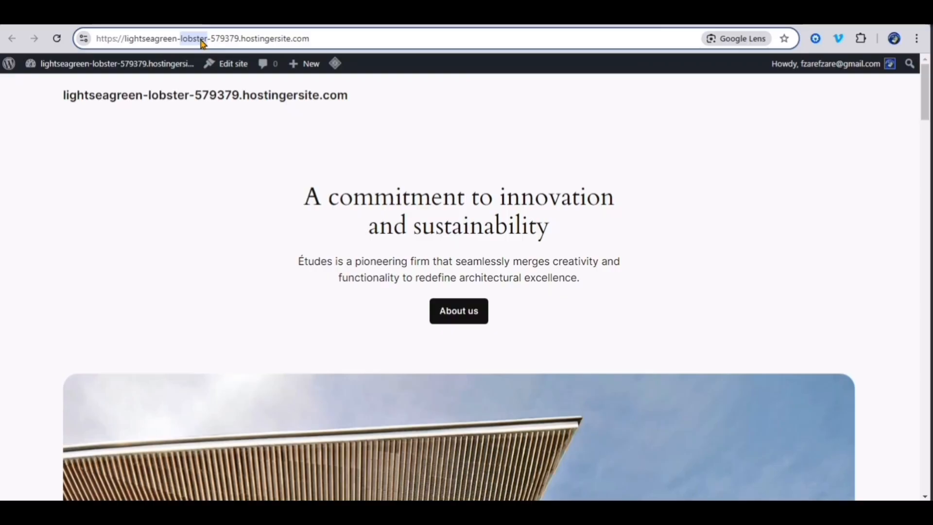
{"action": "left_click", "coordinate": [340, 289]}
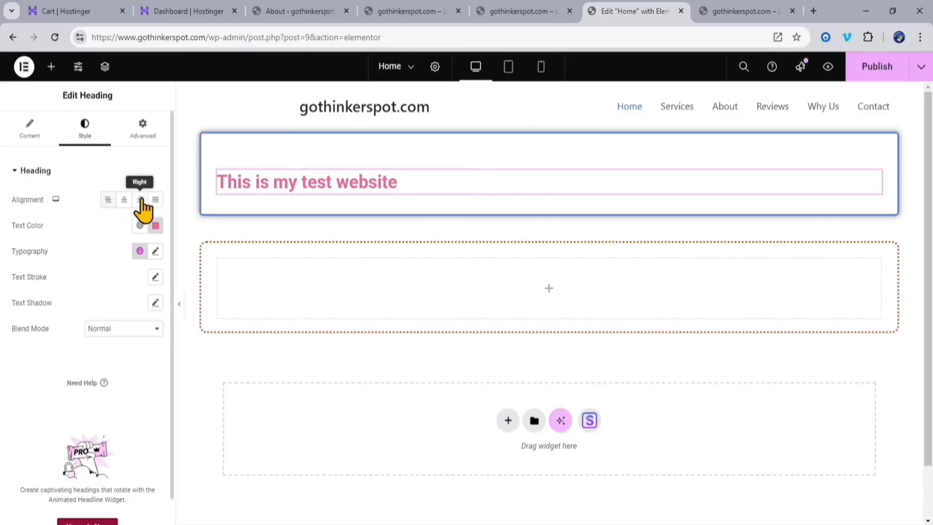
Center the heading "This is my test website" on the gothinkerspot.com Home page and look through its advanced options.
{"action": "left_click", "coordinate": [124, 200]}
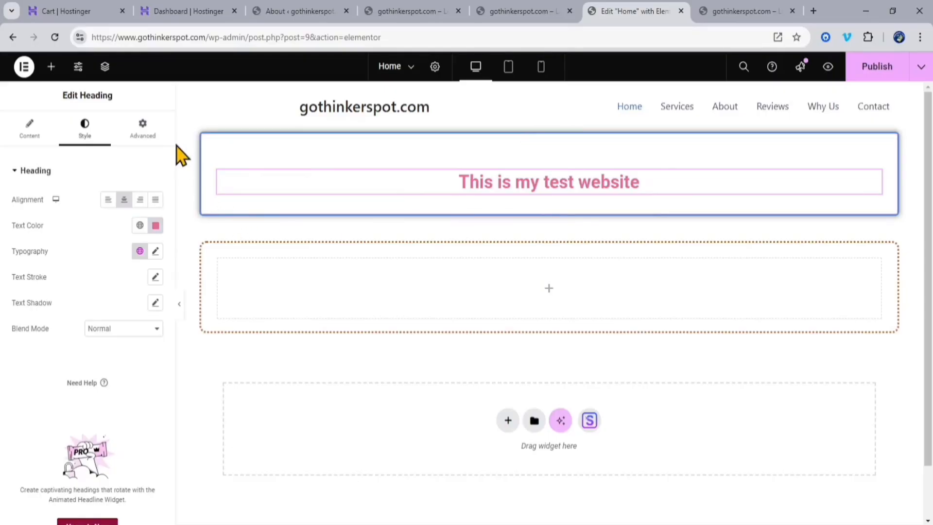
{"action": "left_click", "coordinate": [148, 135]}
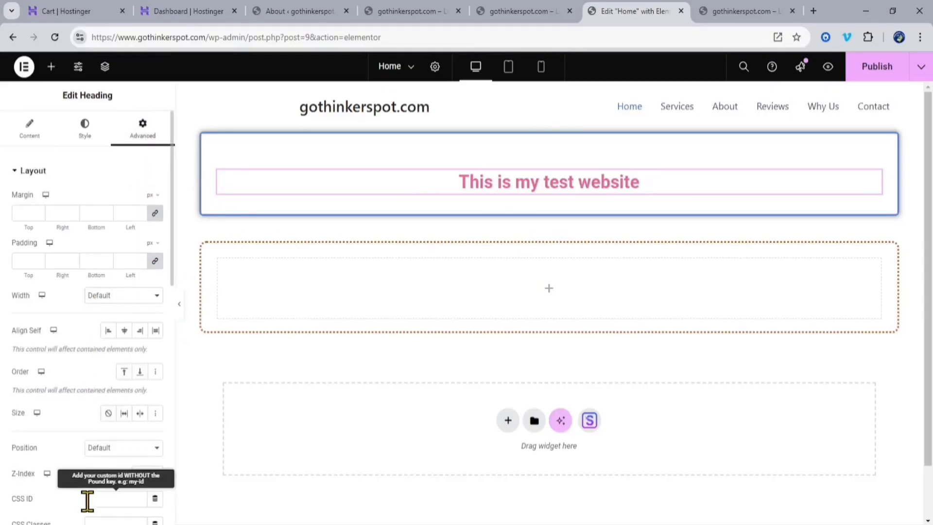
{"action": "scroll", "coordinate": [63, 441], "scroll_direction": "down", "scroll_amount": 8}
{"action": "scroll", "coordinate": [85, 358], "scroll_direction": "down", "scroll_amount": 4}
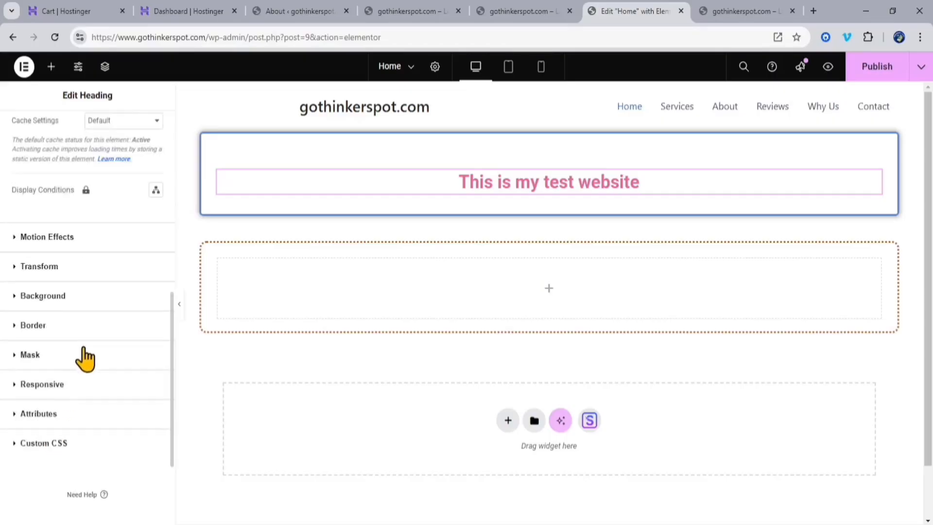
{"action": "scroll", "coordinate": [94, 355], "scroll_direction": "up", "scroll_amount": 4}
{"action": "scroll", "coordinate": [91, 346], "scroll_direction": "down", "scroll_amount": 2}
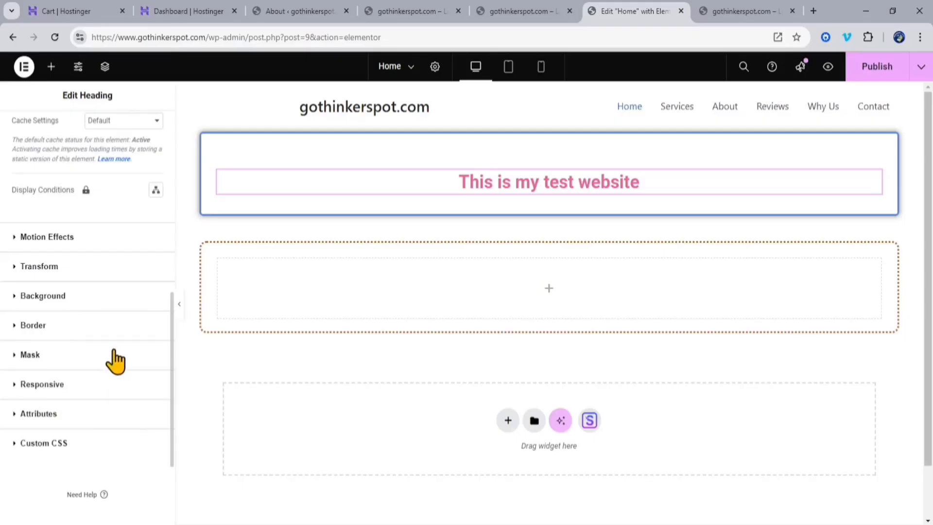
{"action": "scroll", "coordinate": [112, 359], "scroll_direction": "up", "scroll_amount": 2}
{"action": "scroll", "coordinate": [112, 360], "scroll_direction": "down", "scroll_amount": 2}
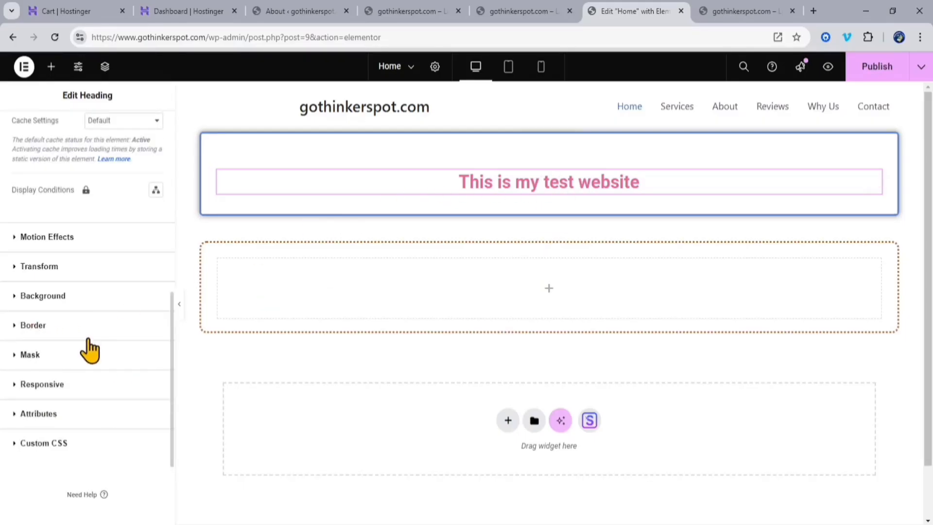
{"action": "scroll", "coordinate": [91, 348], "scroll_direction": "up", "scroll_amount": 8}
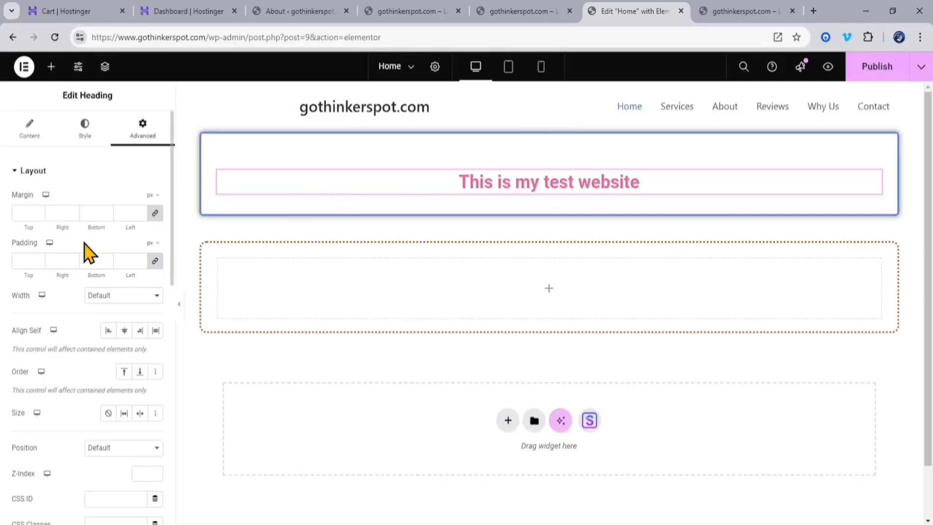
Unlink the heading's padding values and set the top padding to 8 px.
{"action": "left_click", "coordinate": [155, 261]}
{"action": "left_click", "coordinate": [38, 260]}
{"action": "left_click", "coordinate": [39, 260]}
{"action": "left_click", "coordinate": [39, 259]}
{"action": "left_click", "coordinate": [39, 259]}
{"action": "left_click", "coordinate": [38, 259]}
{"action": "left_click", "coordinate": [38, 259]}
{"action": "left_click", "coordinate": [38, 260]}
{"action": "left_click", "coordinate": [38, 259]}
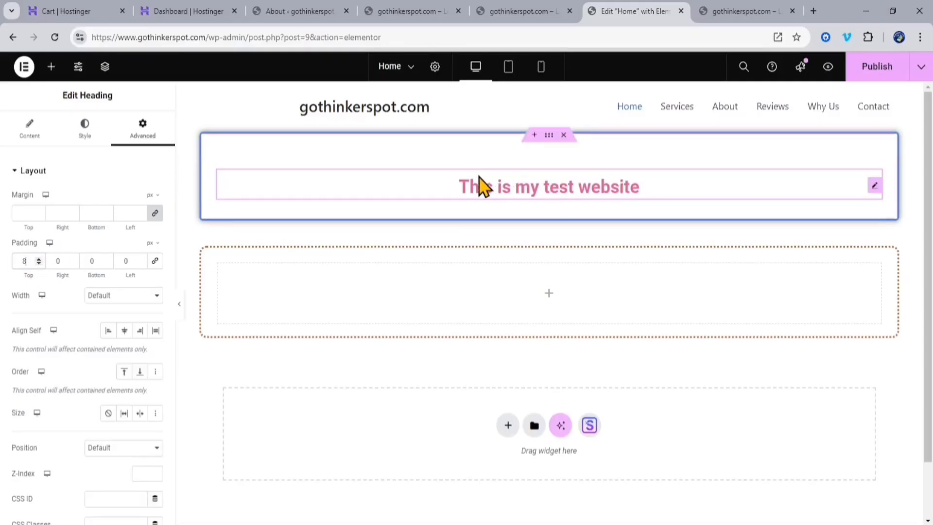
Set the heading's bottom padding to 12 px and publish the Home page.
{"action": "left_click", "coordinate": [107, 259]}
{"action": "left_click", "coordinate": [107, 259]}
{"action": "left_click", "coordinate": [107, 259]}
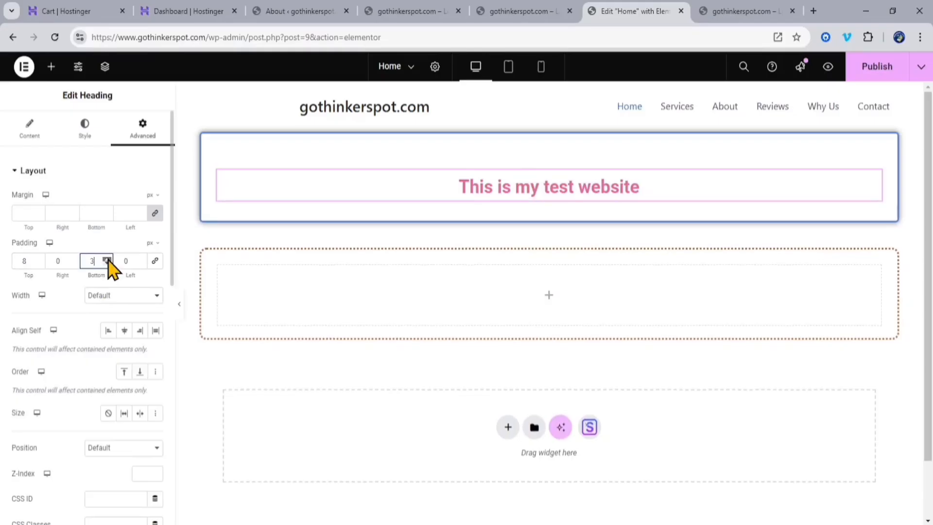
{"action": "left_click", "coordinate": [107, 258]}
{"action": "left_click", "coordinate": [107, 258]}
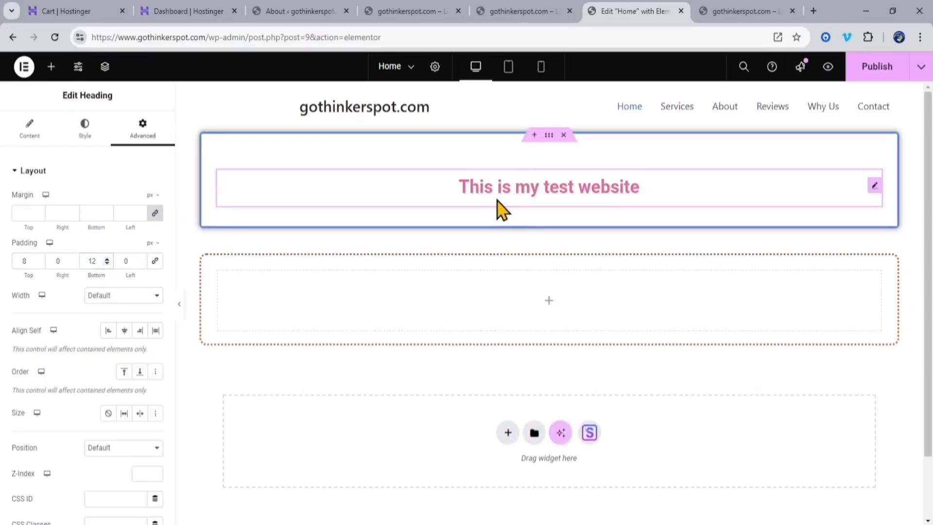
{"action": "left_click", "coordinate": [877, 68]}
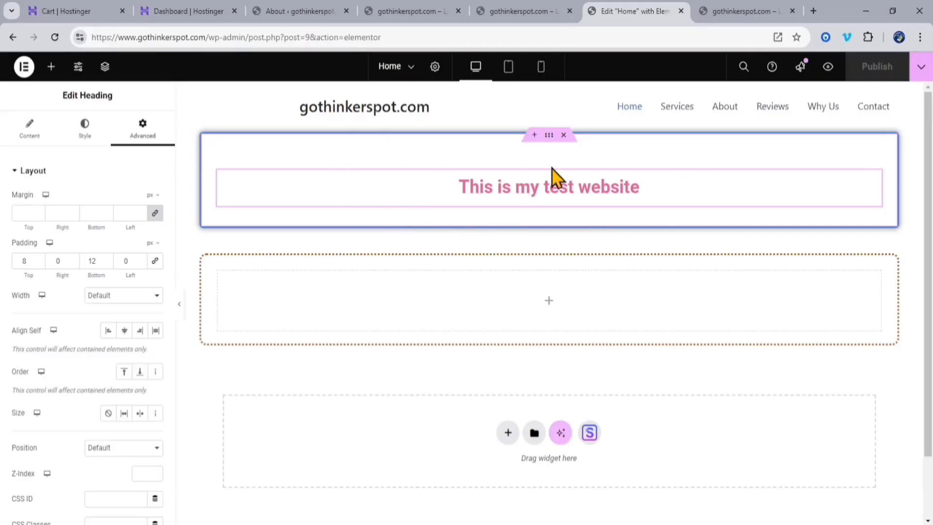
Add an Image widget directly below the heading inside the first container.
{"action": "left_click", "coordinate": [549, 136]}
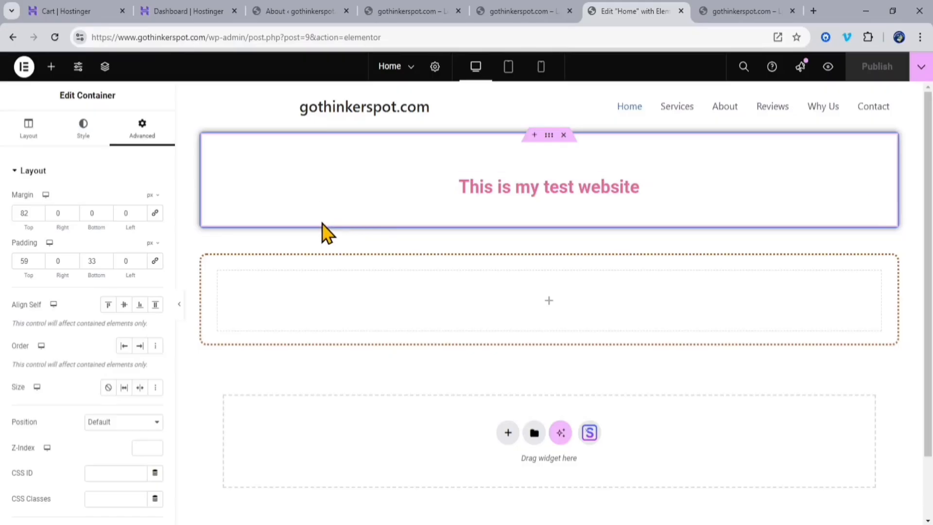
{"action": "left_click", "coordinate": [51, 67]}
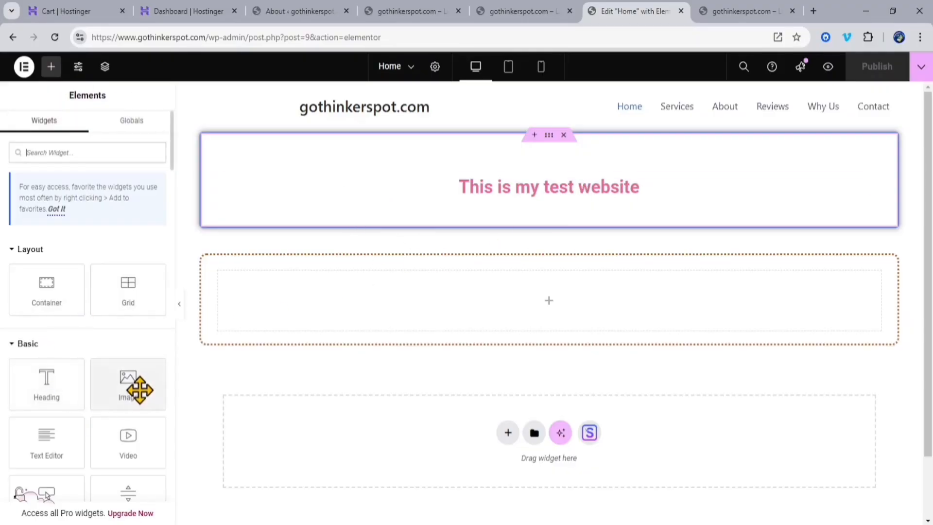
{"action": "left_click_drag", "start_coordinate": [128, 391], "coordinate": [508, 218]}
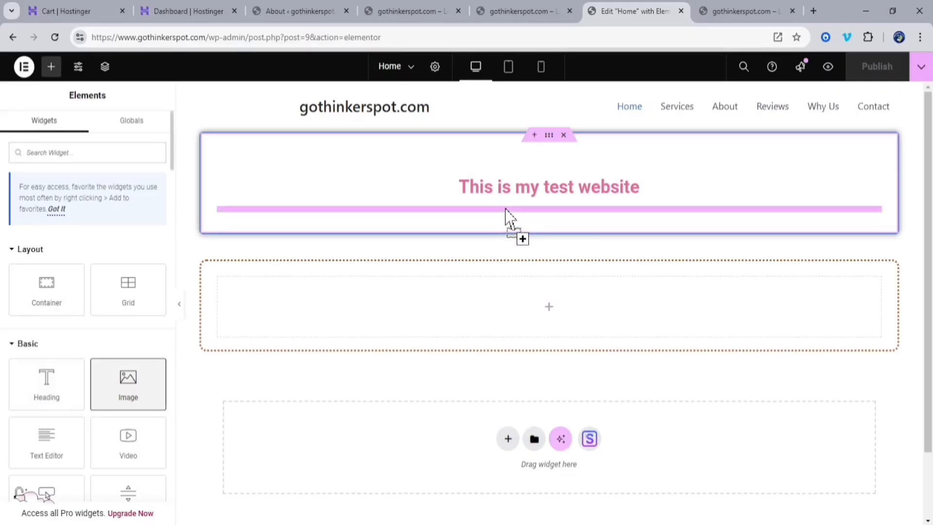
{"action": "left_click_drag", "start_coordinate": [505, 209], "coordinate": [548, 213]}
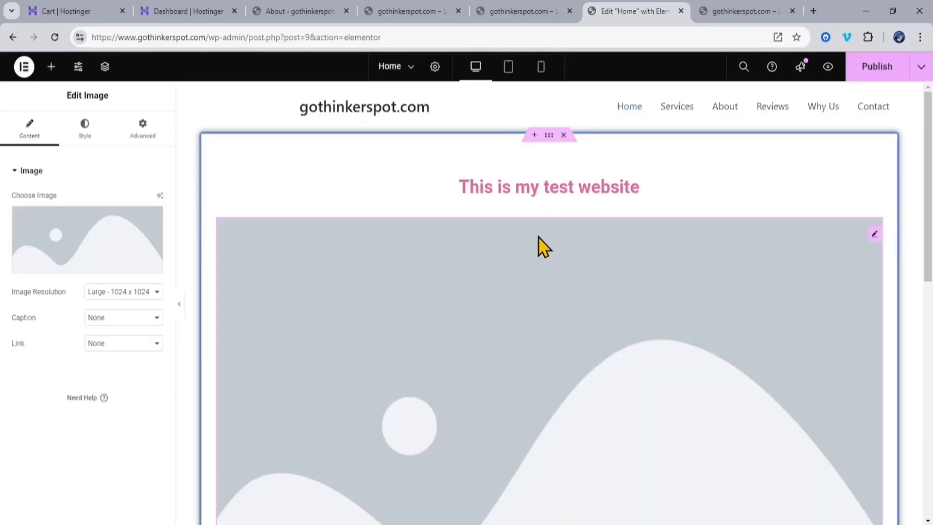
Examine the placeholder image and the upload and media library options for choosing its picture, leaving the image unchanged.
{"action": "scroll", "coordinate": [605, 292], "scroll_direction": "down", "scroll_amount": 5}
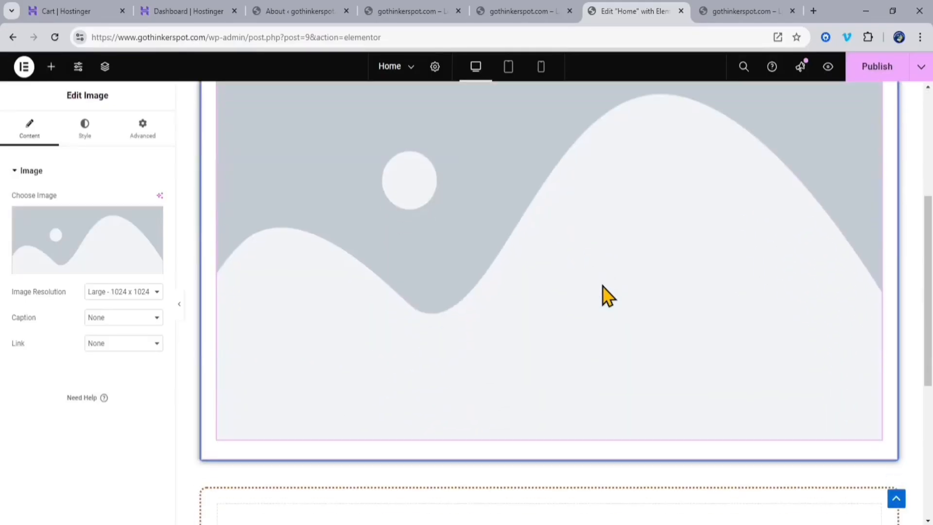
{"action": "scroll", "coordinate": [596, 298], "scroll_direction": "up", "scroll_amount": 3}
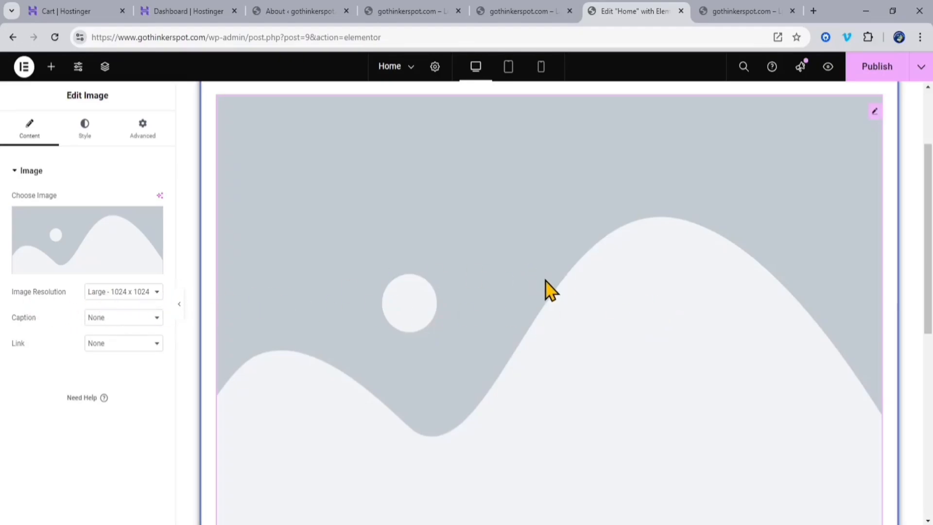
{"action": "scroll", "coordinate": [541, 292], "scroll_direction": "down", "scroll_amount": 3}
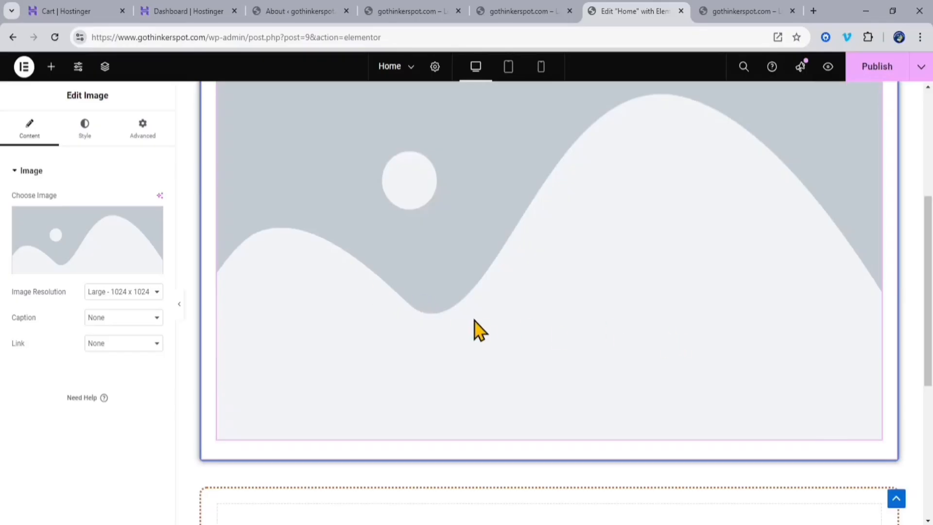
{"action": "scroll", "coordinate": [473, 325], "scroll_direction": "up", "scroll_amount": 5}
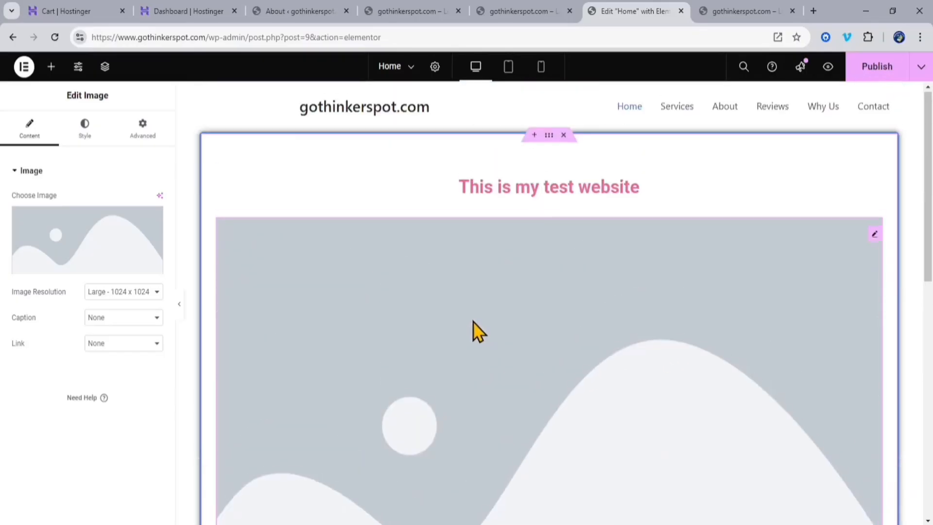
{"action": "left_click", "coordinate": [82, 266]}
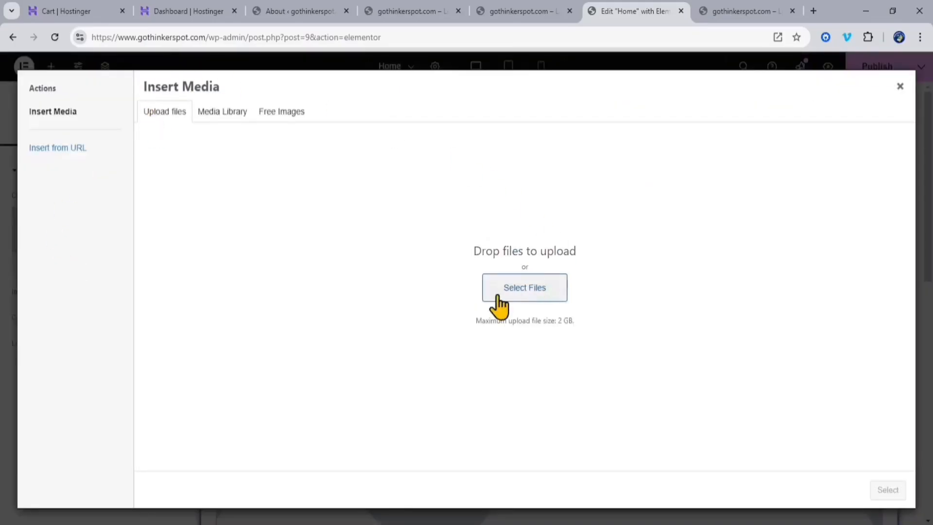
{"action": "left_click", "coordinate": [222, 116]}
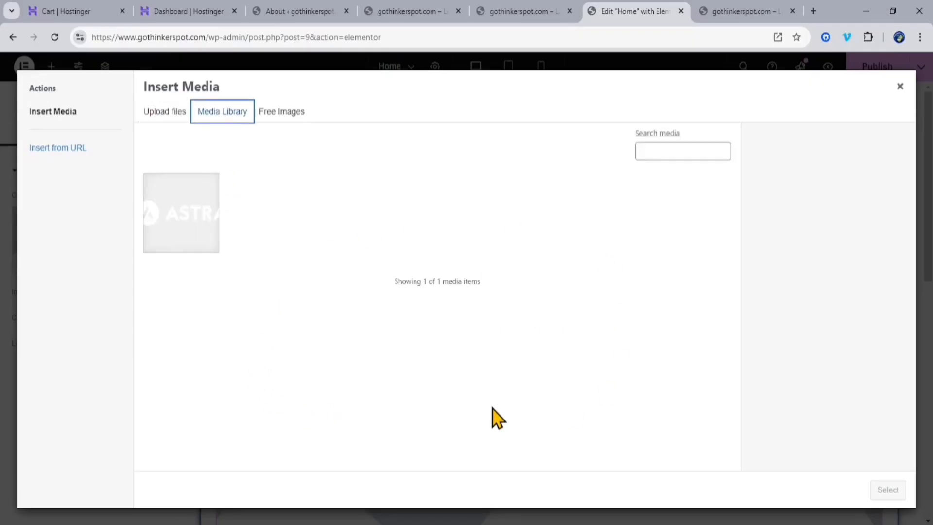
{"action": "left_click", "coordinate": [156, 118]}
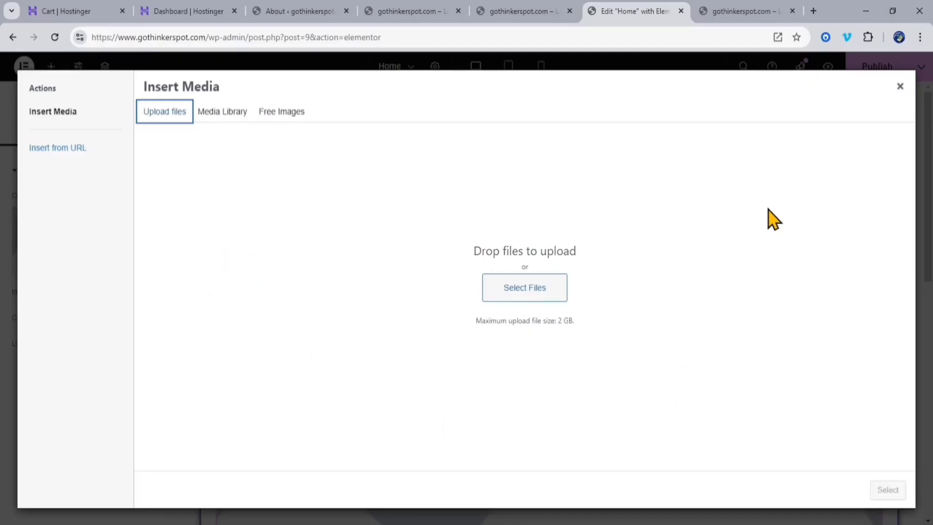
{"action": "left_click", "coordinate": [900, 87]}
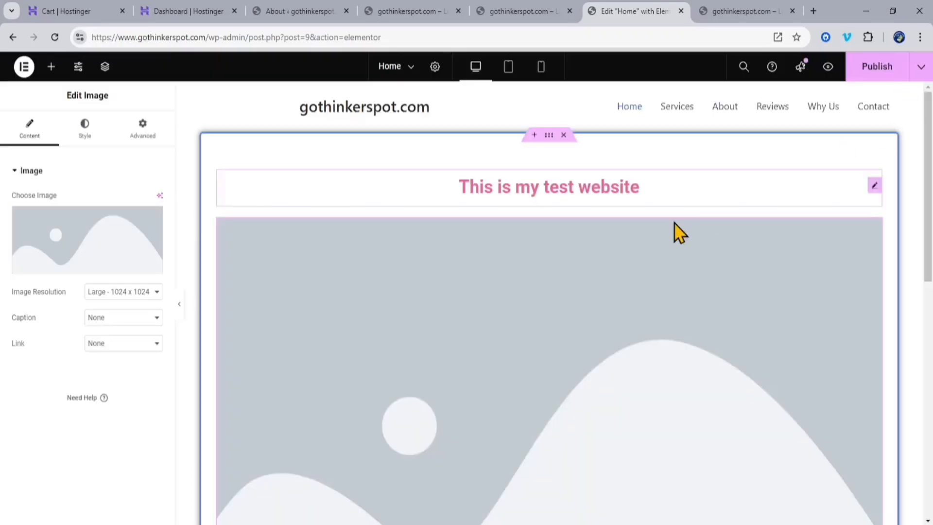
Narrow the Image widget to about 48% of the container's width and open its advanced layout settings.
{"action": "scroll", "coordinate": [645, 348], "scroll_direction": "down", "scroll_amount": 9}
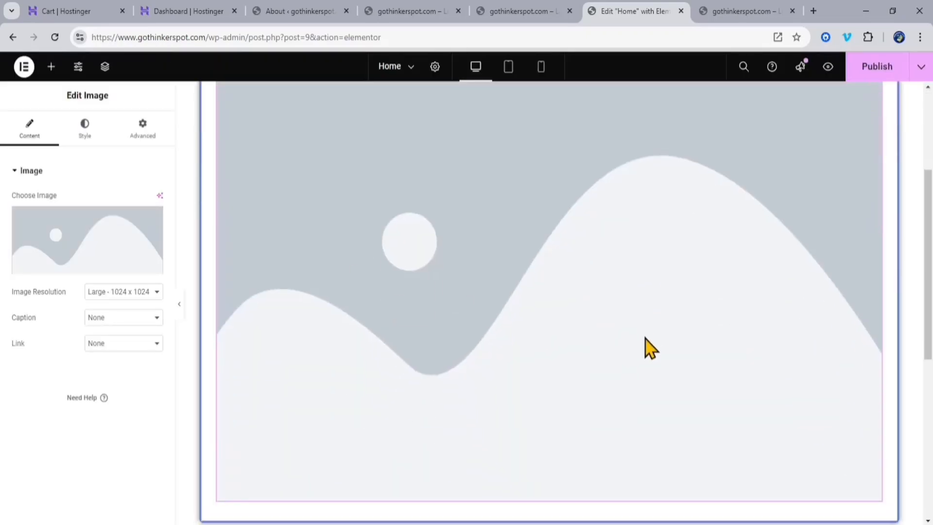
{"action": "scroll", "coordinate": [756, 225], "scroll_direction": "up", "scroll_amount": 3}
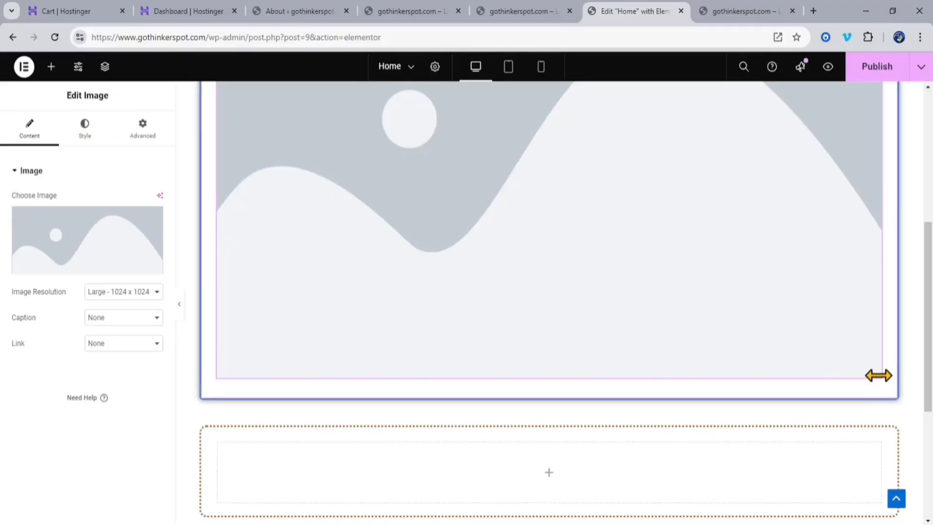
{"action": "scroll", "coordinate": [539, 308], "scroll_direction": "up", "scroll_amount": 5}
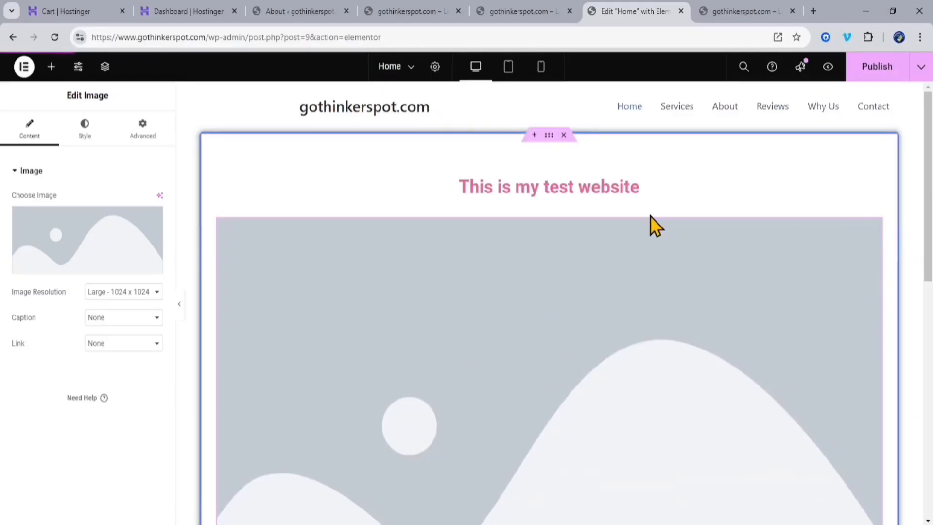
{"action": "left_click_drag", "start_coordinate": [880, 353], "coordinate": [536, 345]}
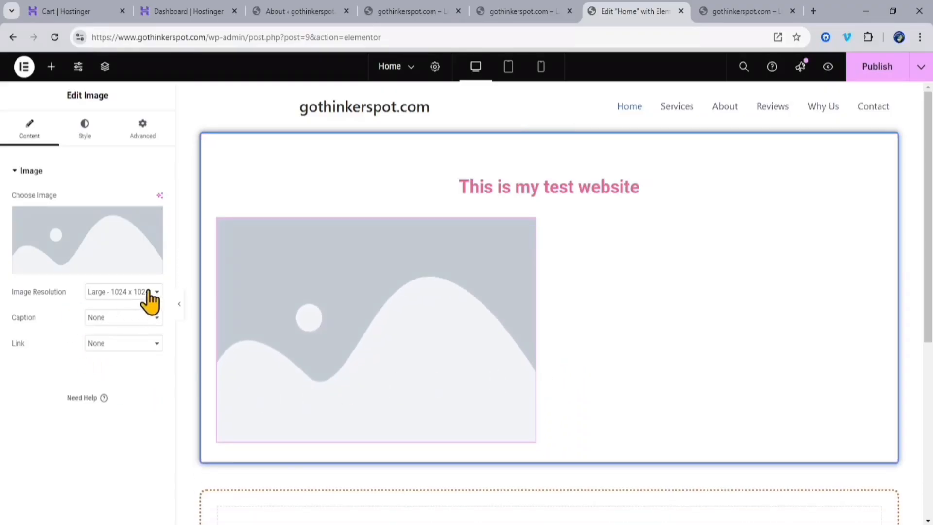
{"action": "left_click", "coordinate": [85, 129]}
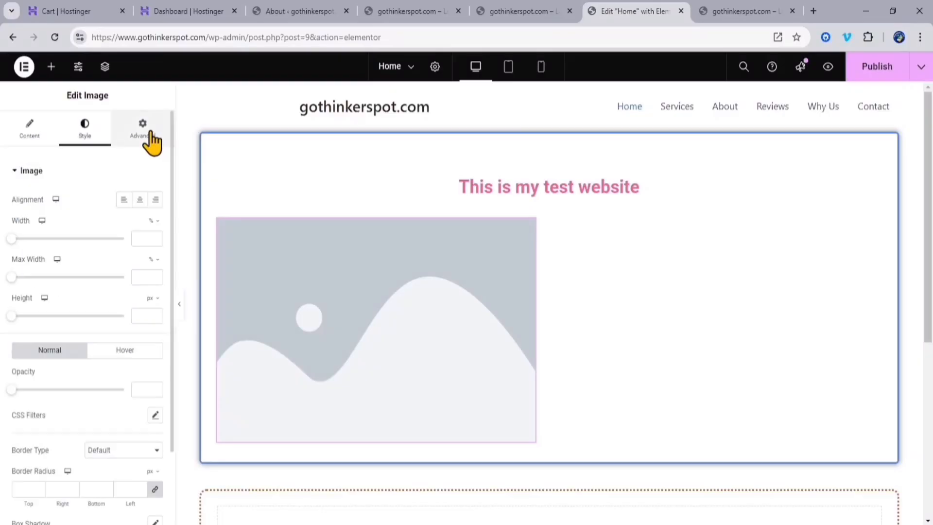
{"action": "left_click", "coordinate": [150, 136]}
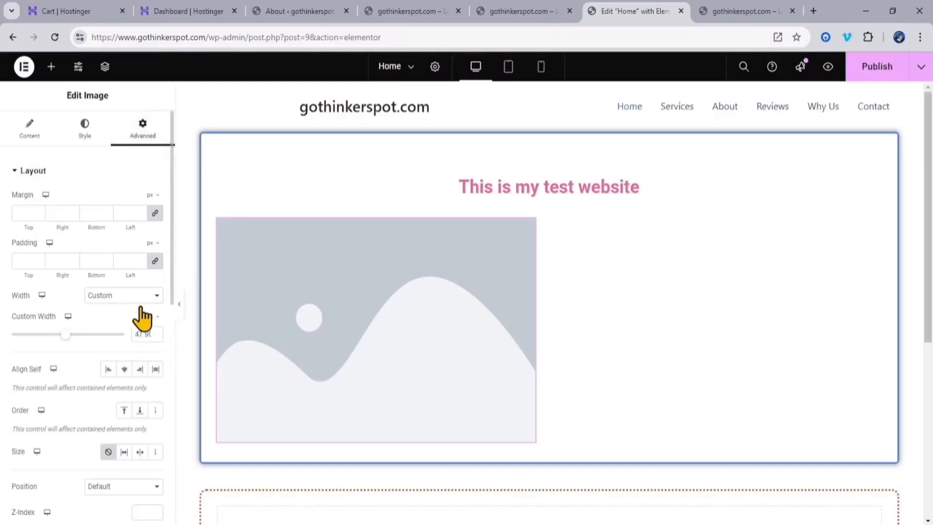